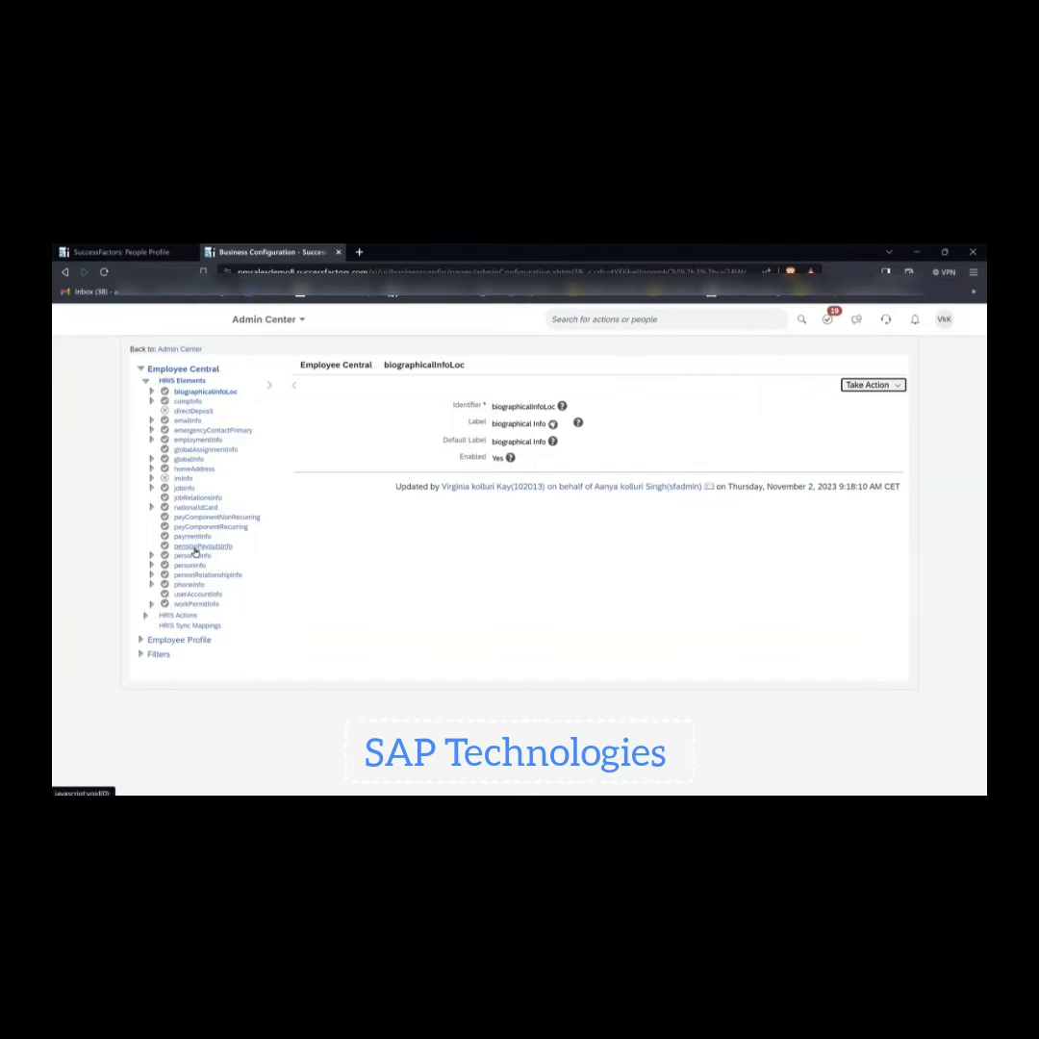
Open the jobInfo HRIS element in Make Correction mode and go to the empty row ending its HRIS fields list
left_click(185, 489)
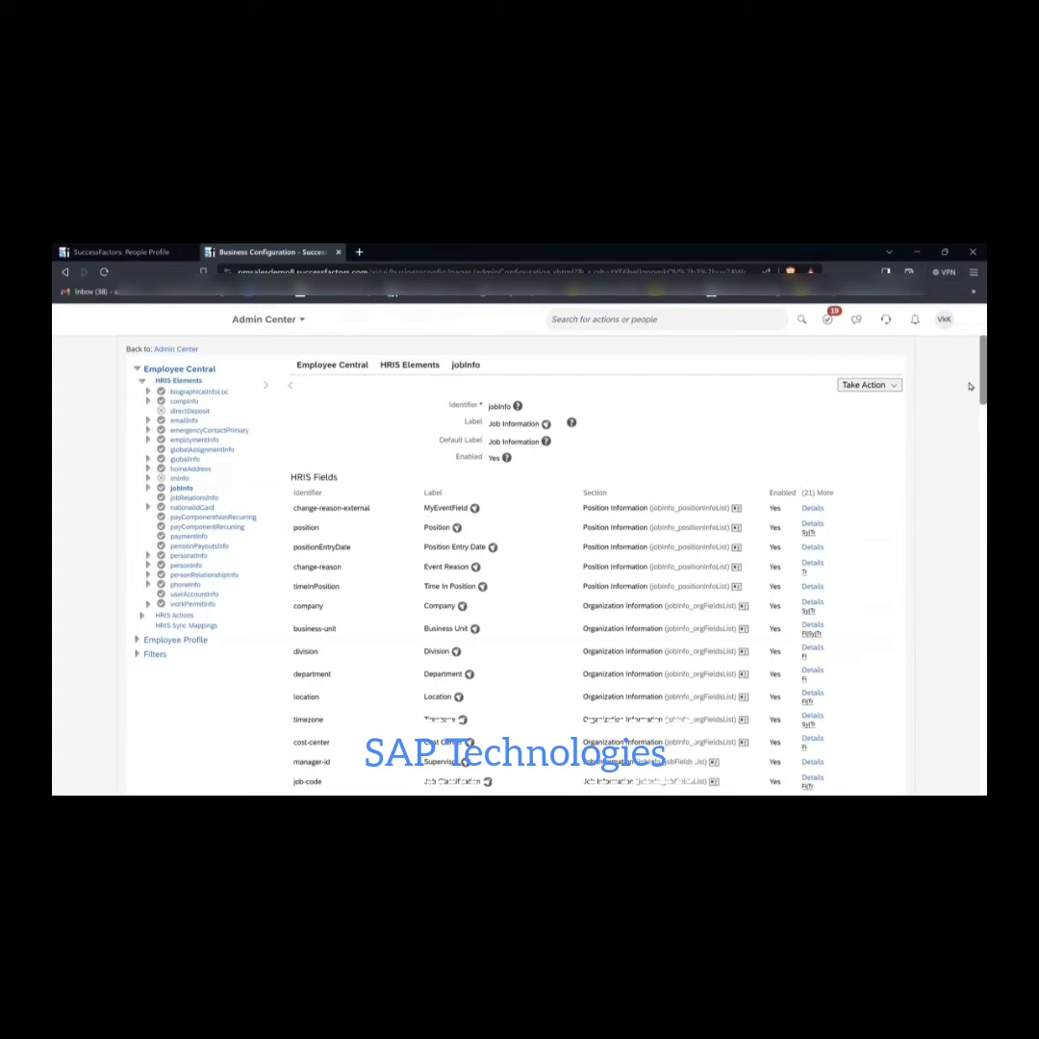
left_click(869, 385)
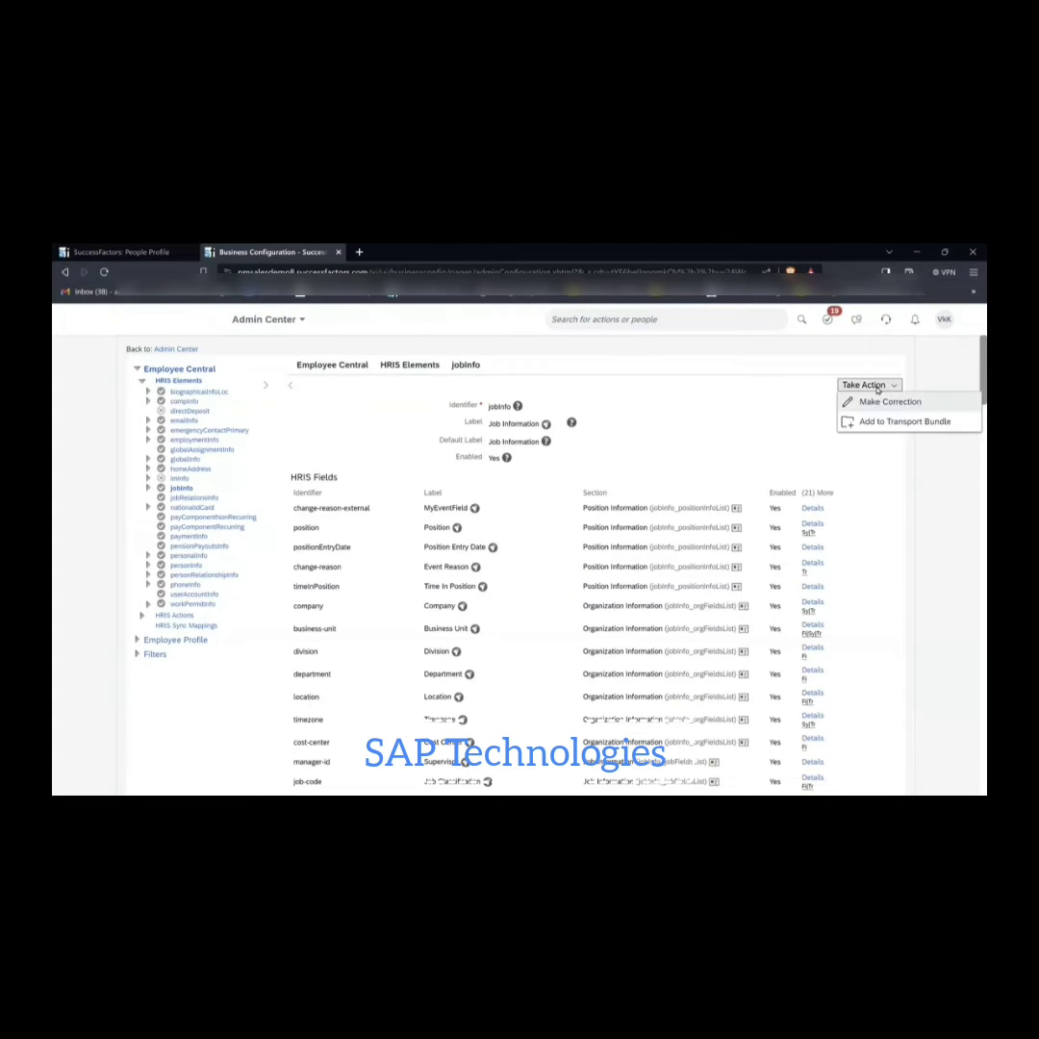
left_click(877, 403)
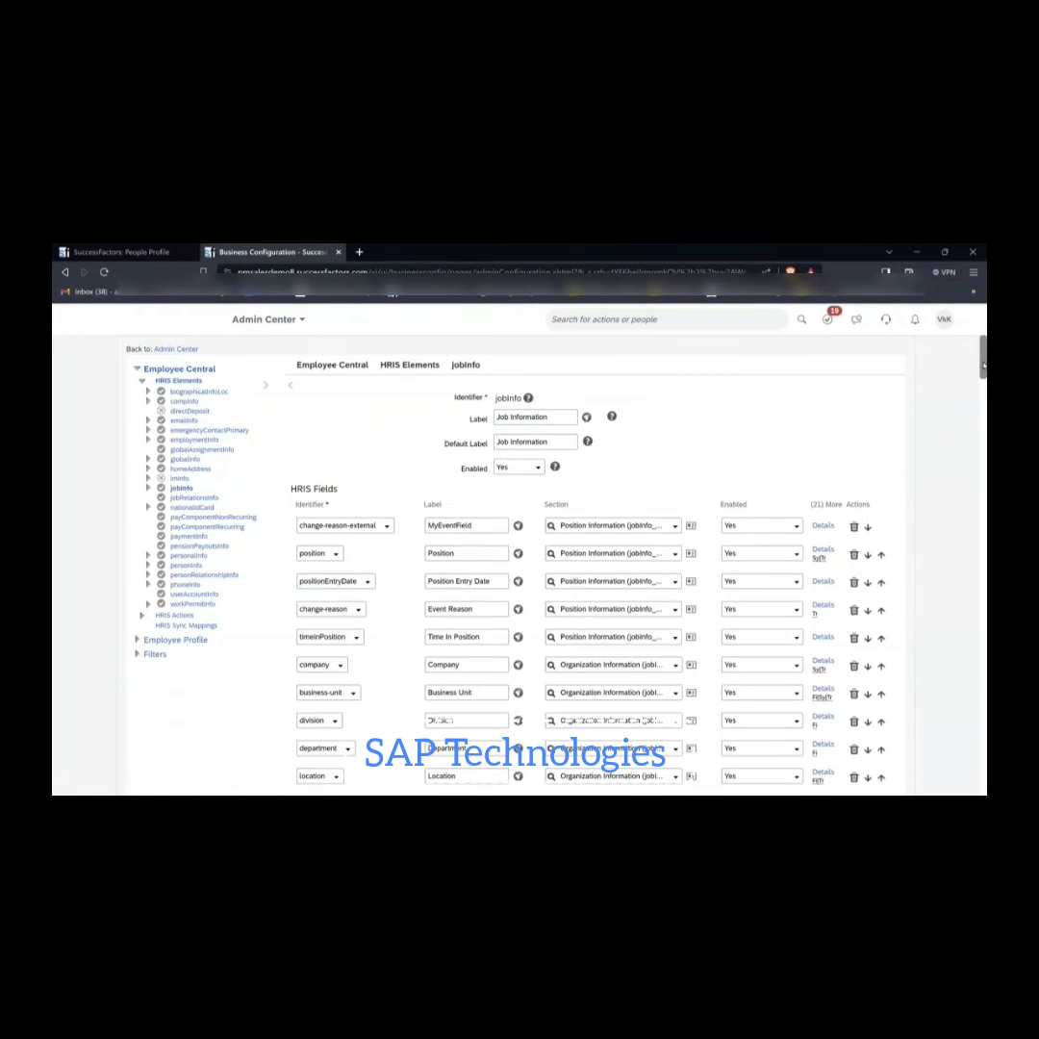
scroll(983, 363, "down", 3)
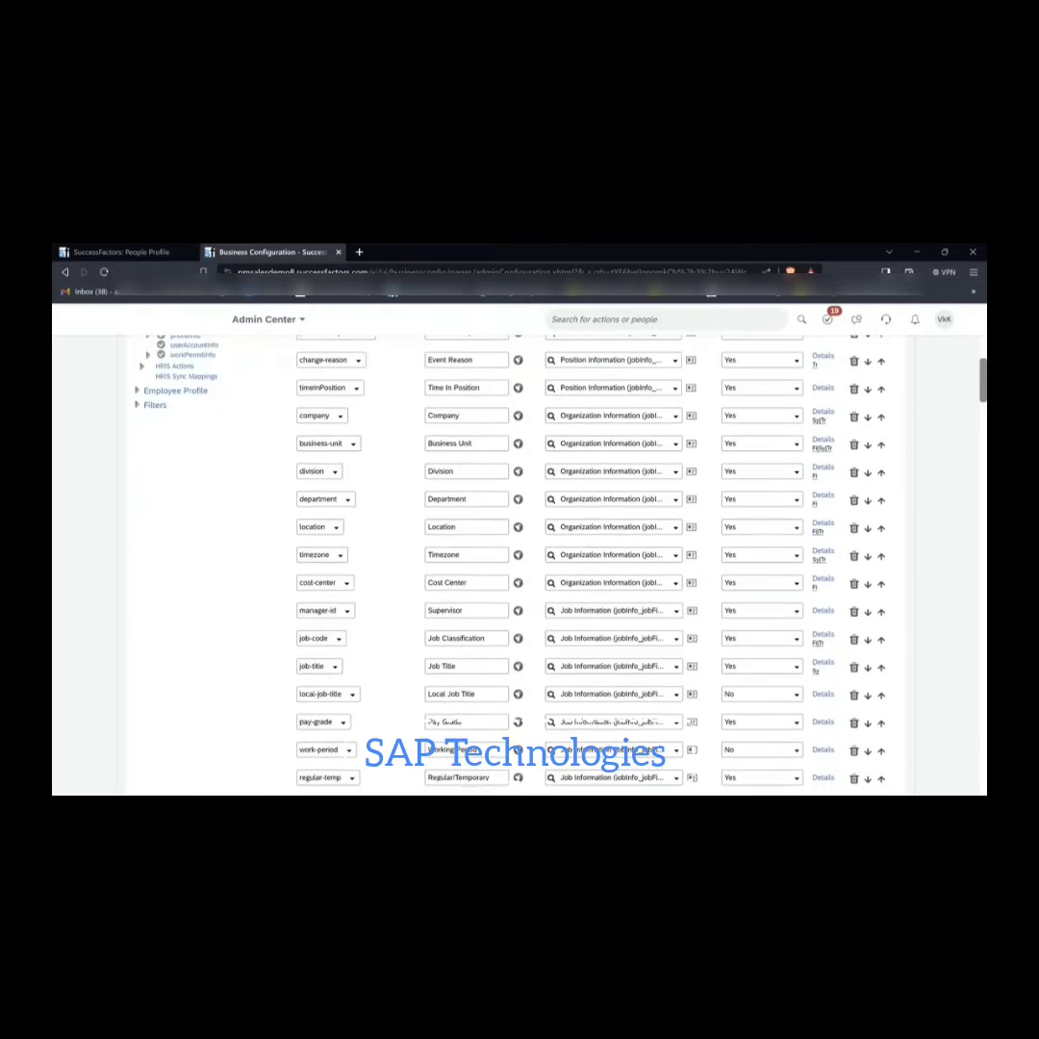
scroll(983, 363, "up", 2)
scroll(539, 567, "down", 10)
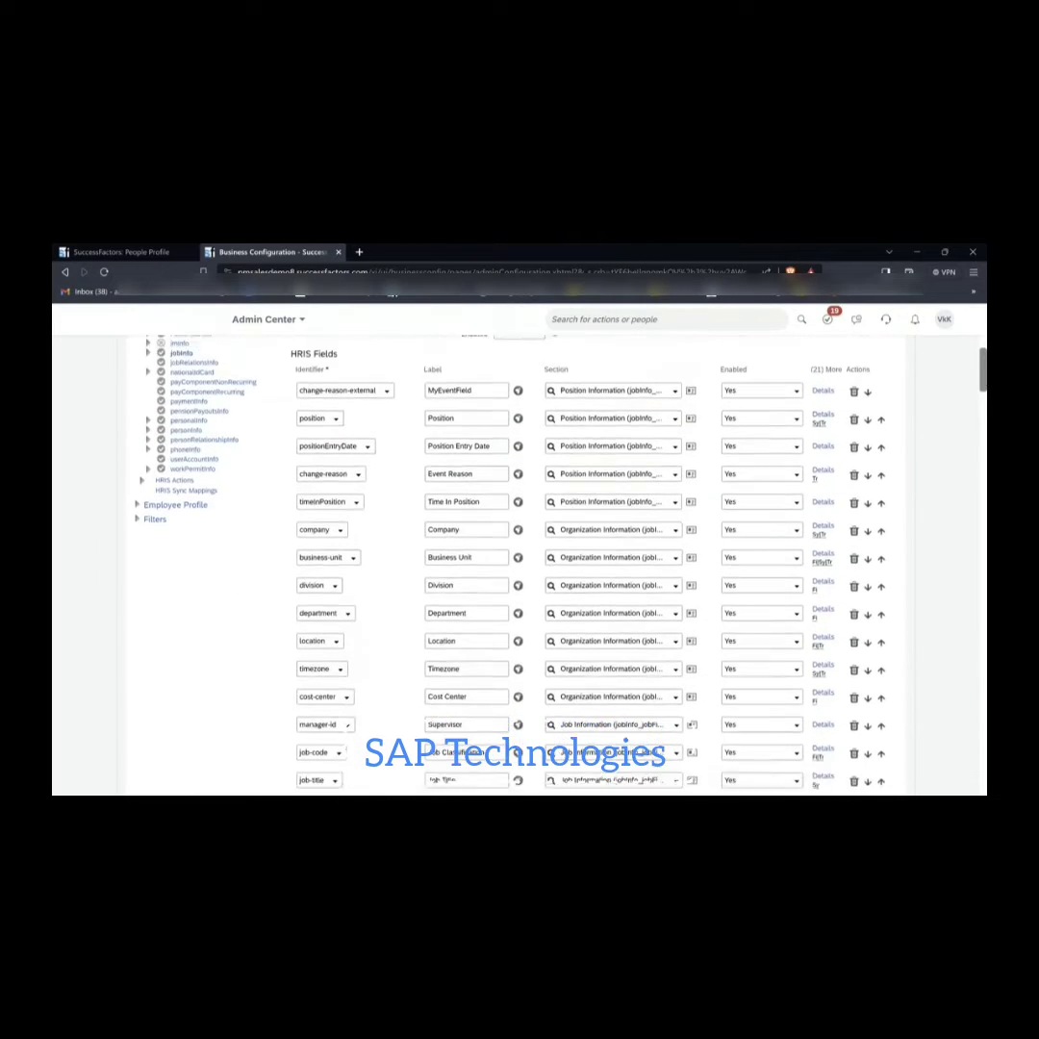
scroll(539, 567, "down", 10)
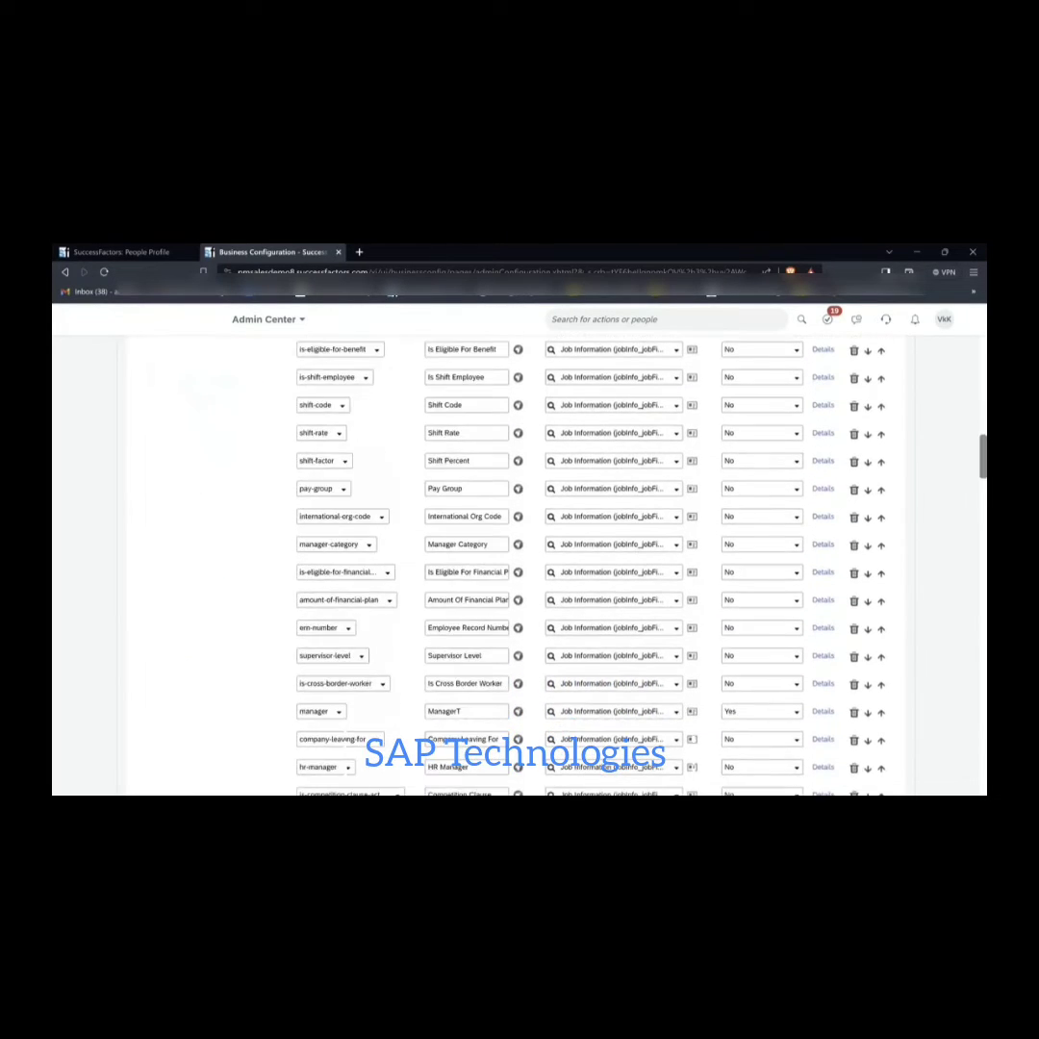
scroll(539, 567, "down", 10)
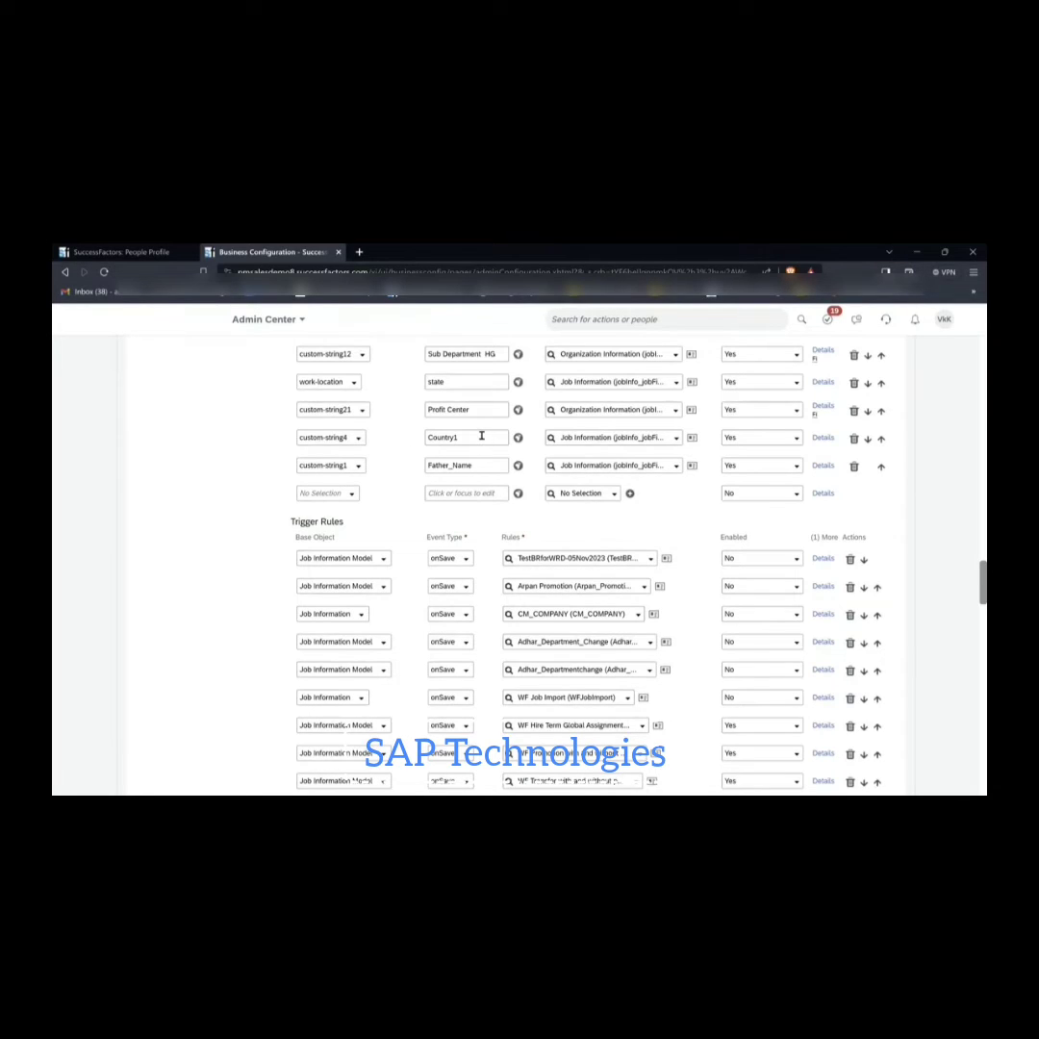
Check the Country1 choices in the employee's Job Information edit form on the People Profile page and return to Business Configuration
left_click(120, 251)
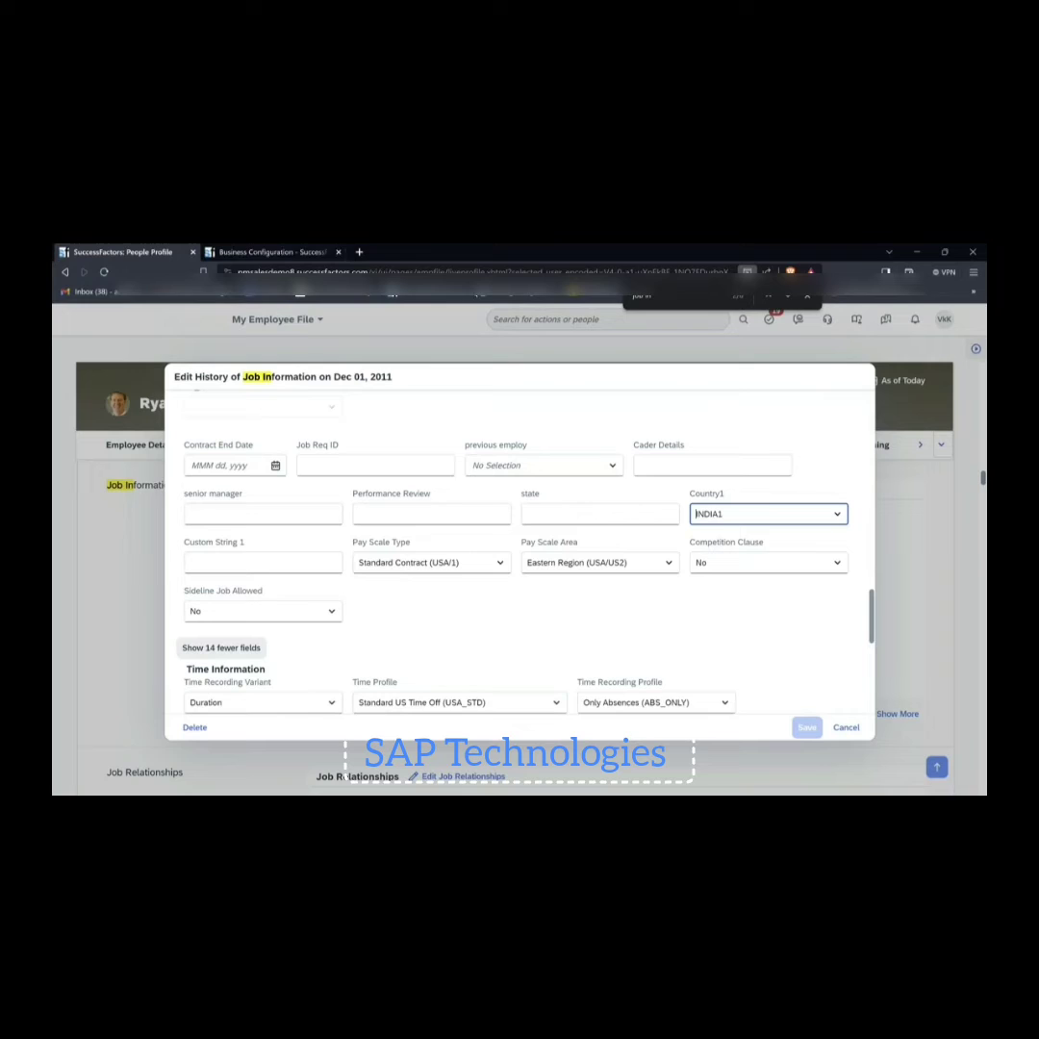
left_click(837, 514)
left_click(575, 631)
key("ctrl+Tab")
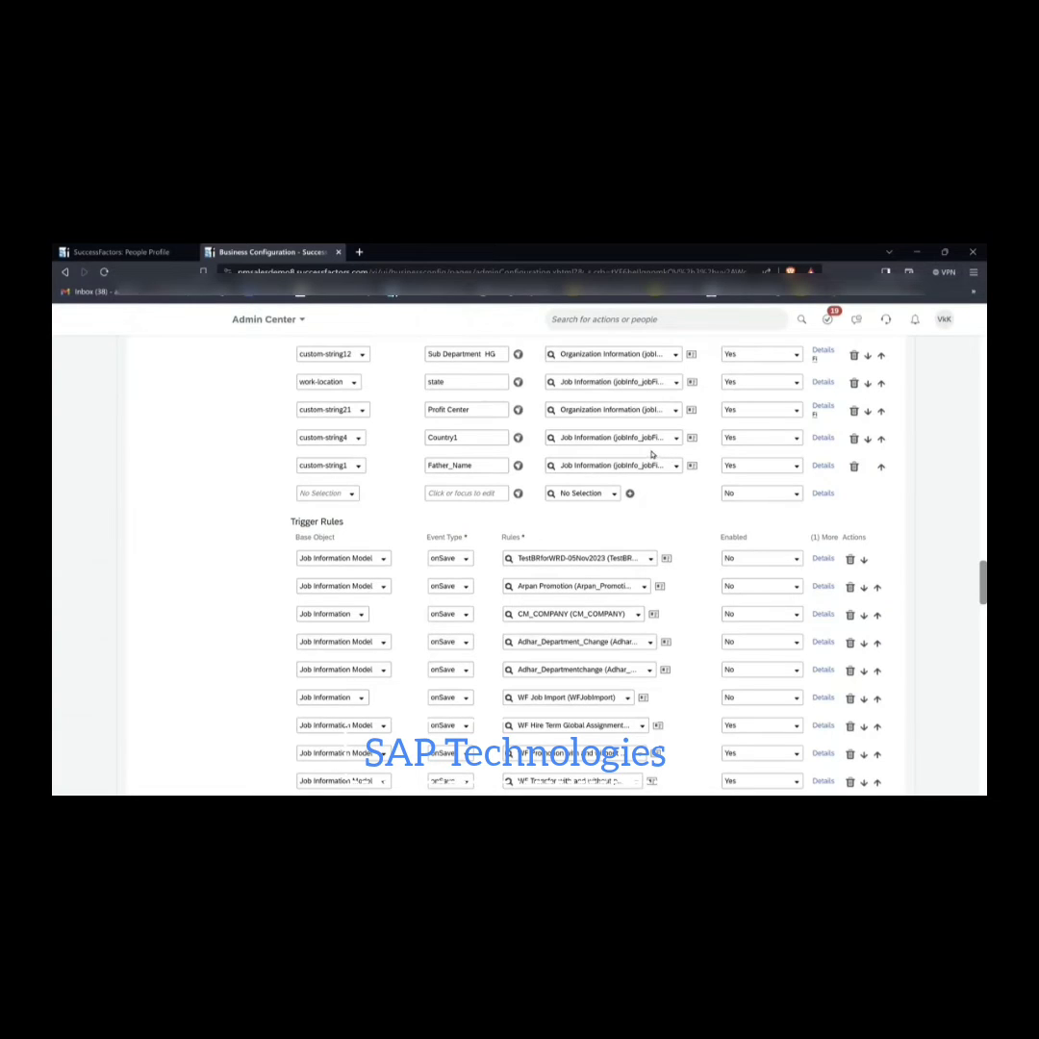
Add a custom-string5 field to the jobInfo HRIS fields with the label State102
left_click(353, 493)
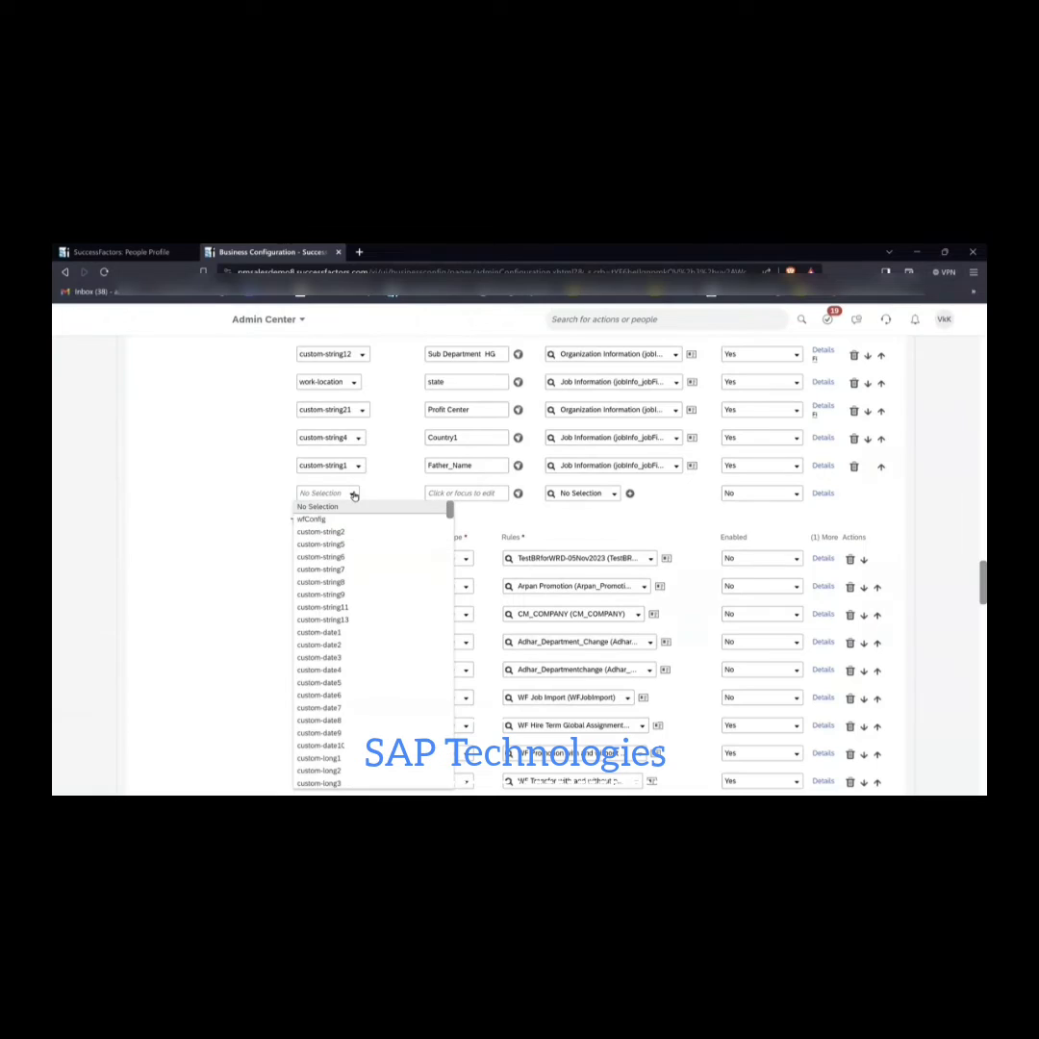
left_click(364, 544)
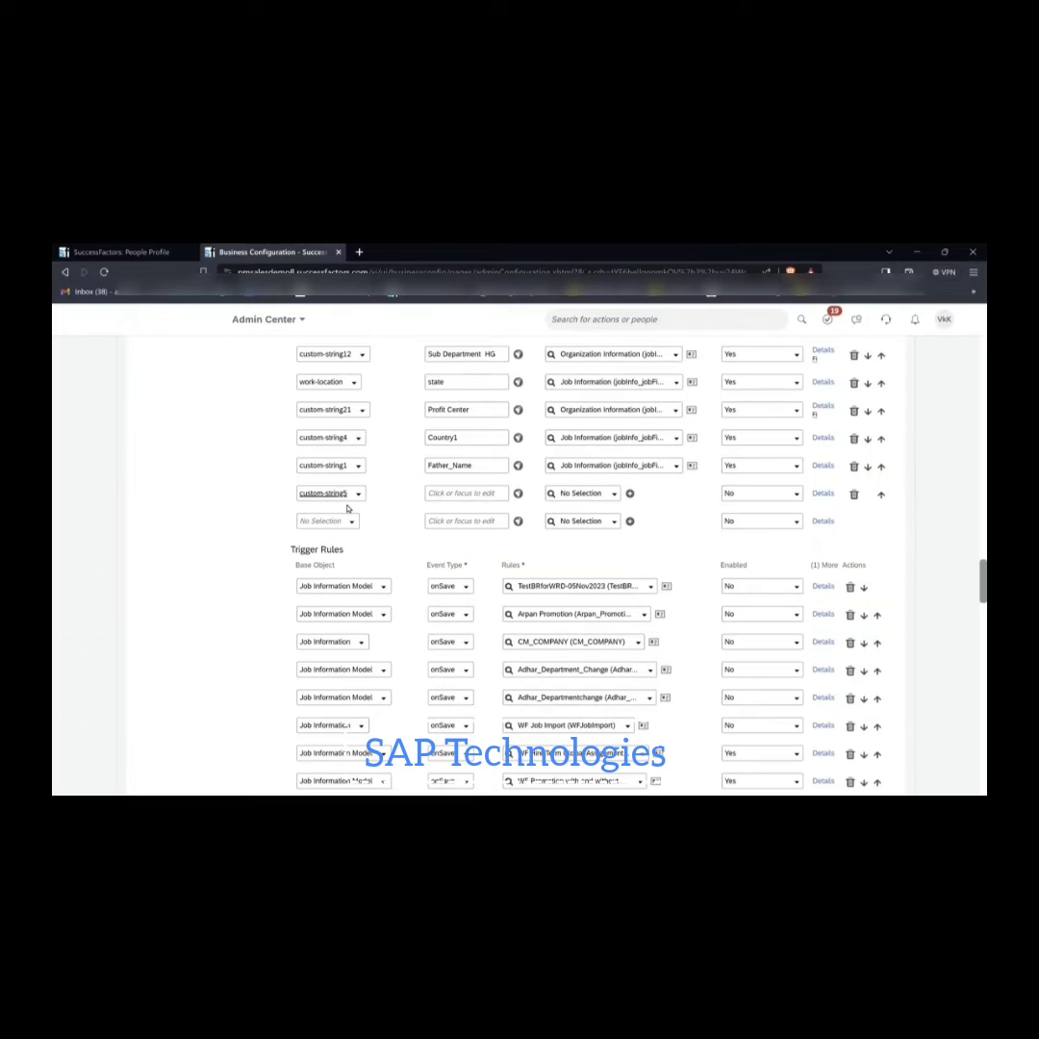
left_click(475, 493)
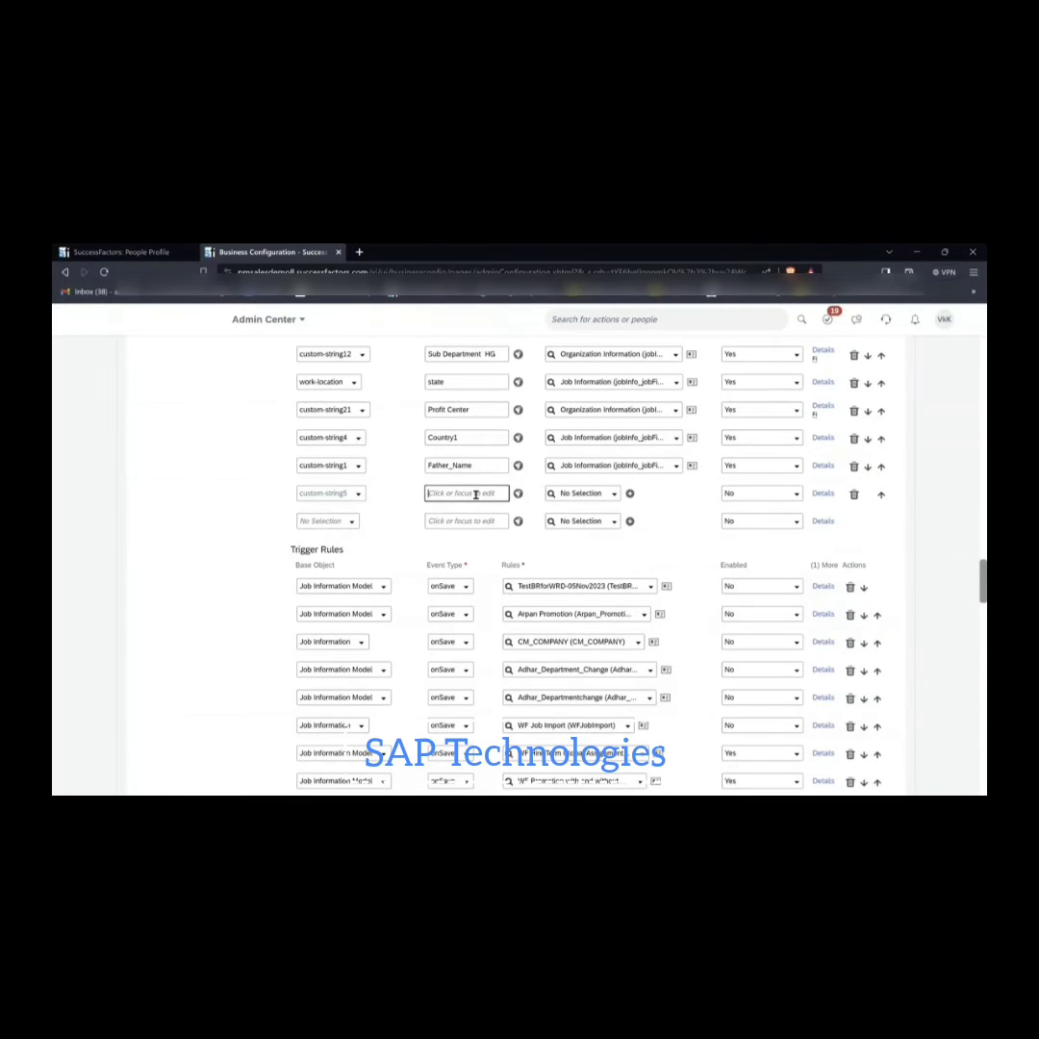
type("State102")
Assign the State102 field to the Job Information section and set Enabled to Yes
left_click(617, 493)
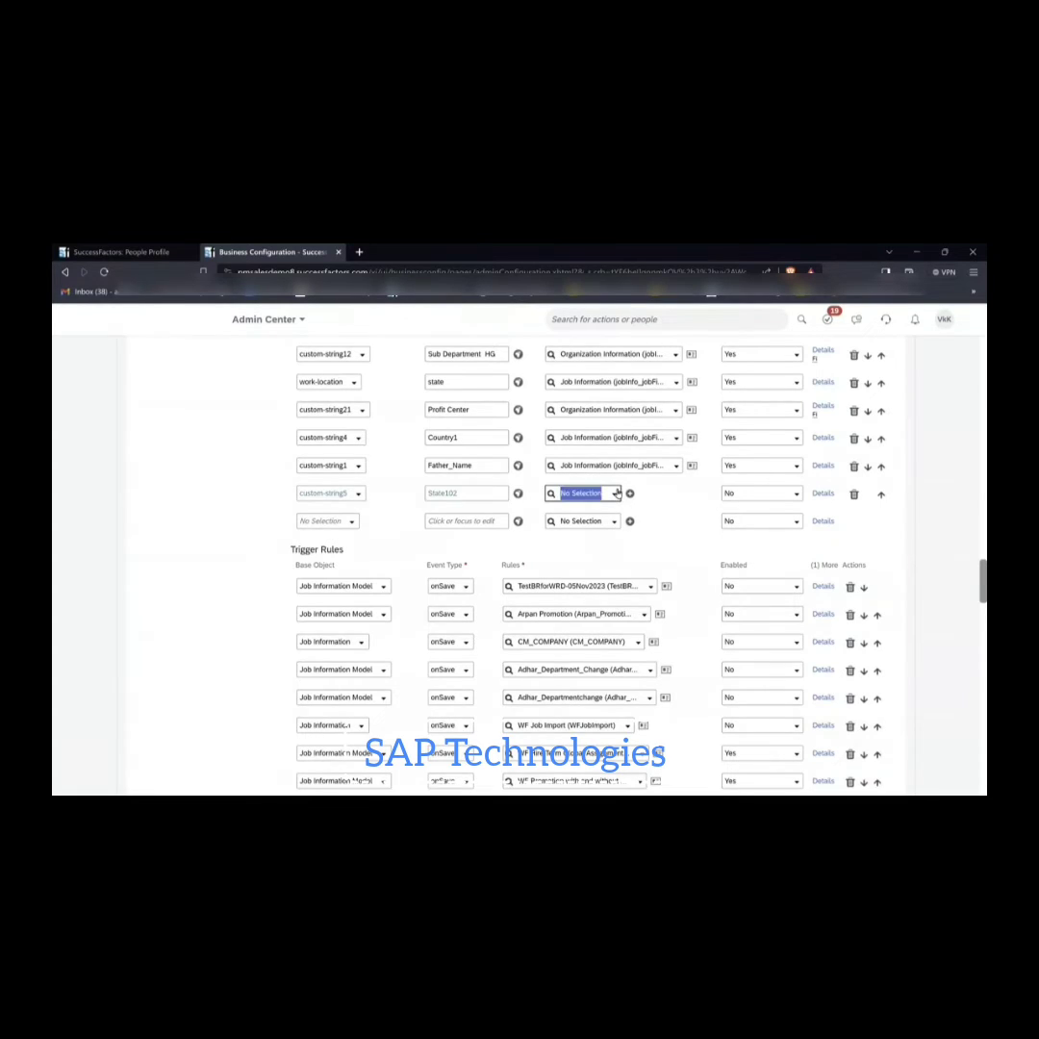
left_click(616, 492)
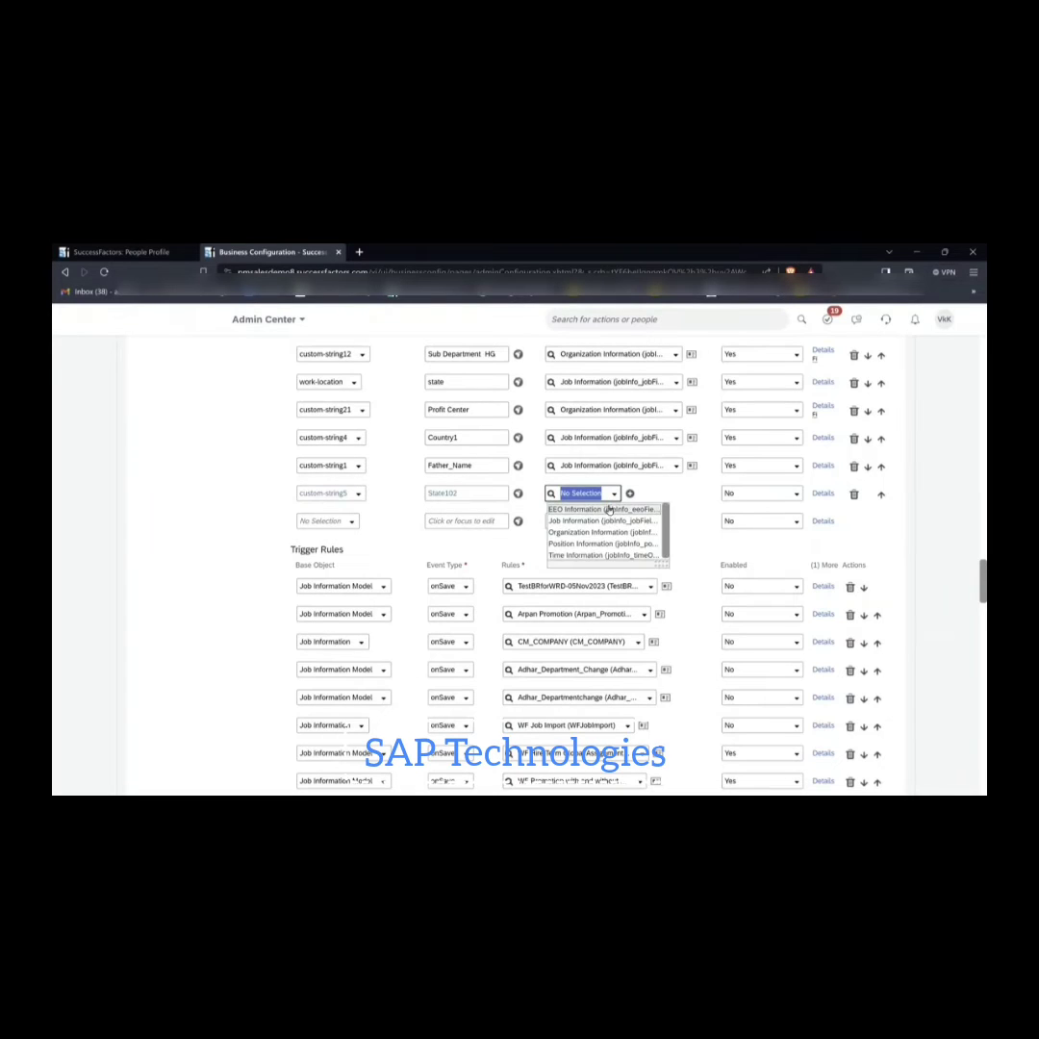
left_click(606, 523)
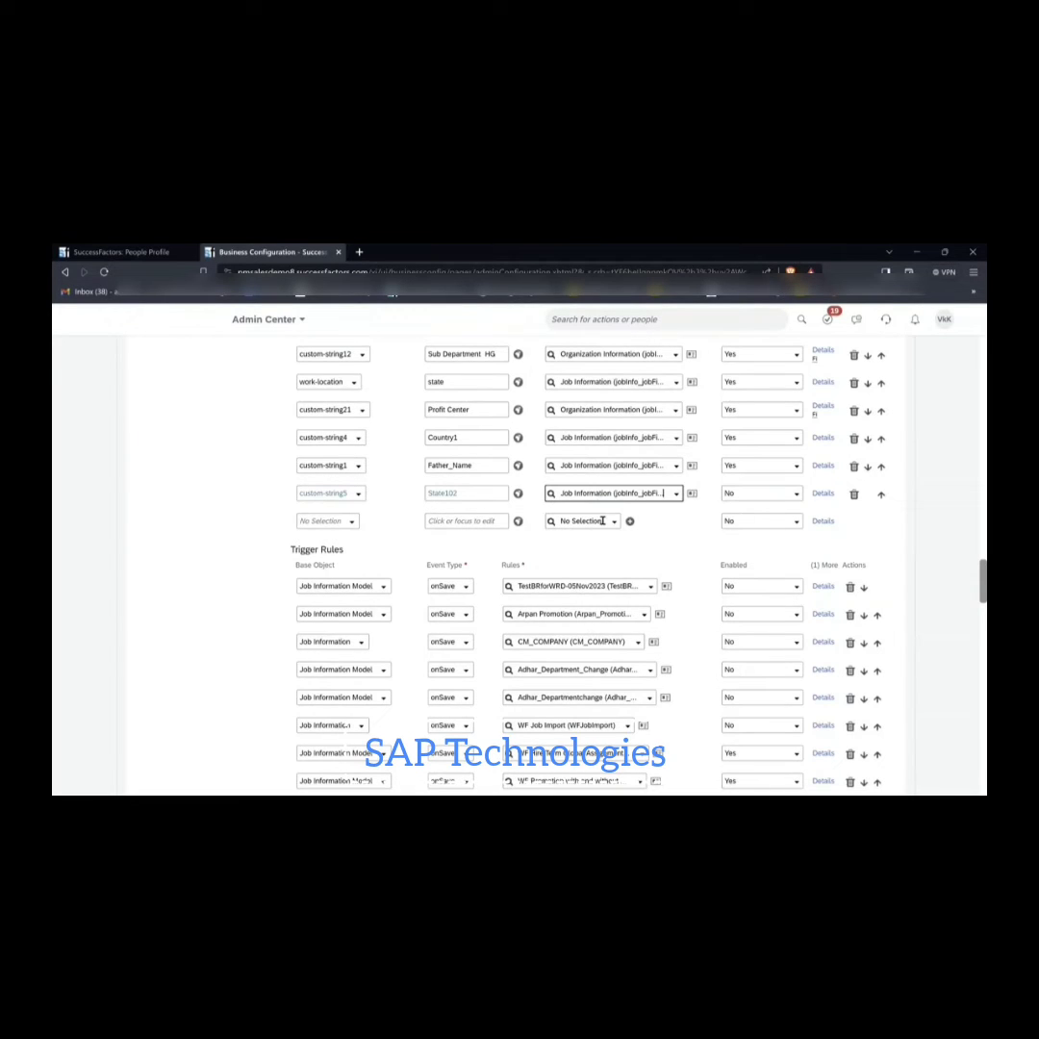
left_click(798, 496)
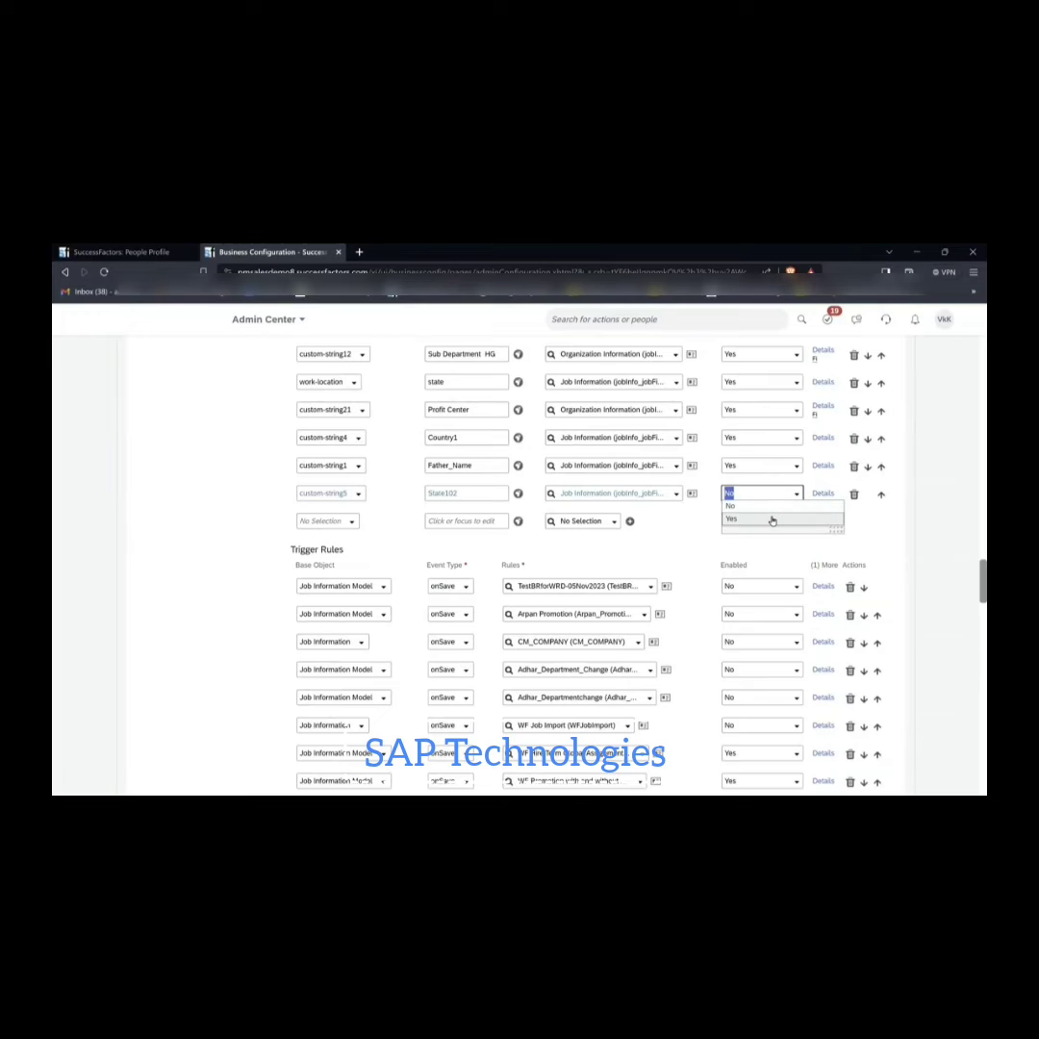
left_click(771, 516)
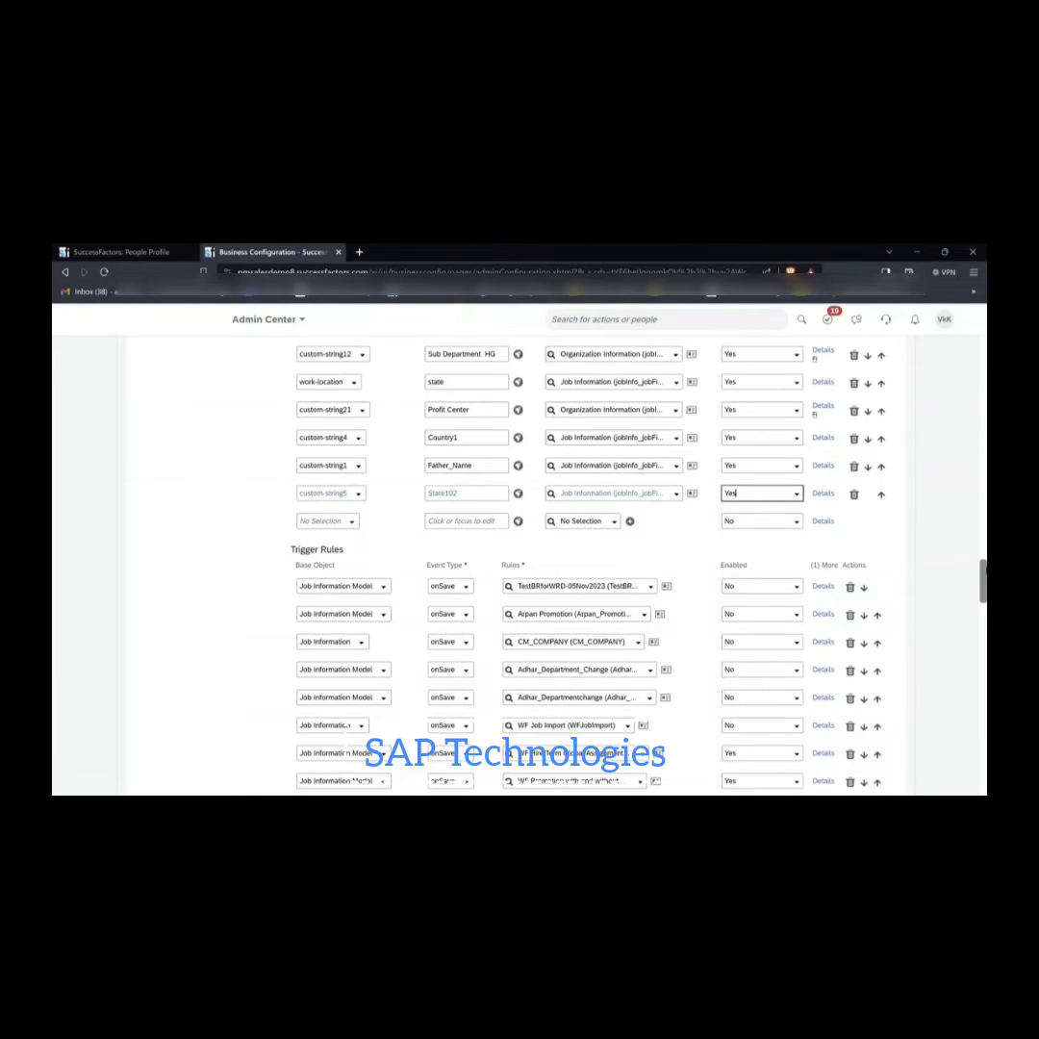
Save the jobInfo configuration and confirm the listed changes
scroll(982, 577, "down", 10)
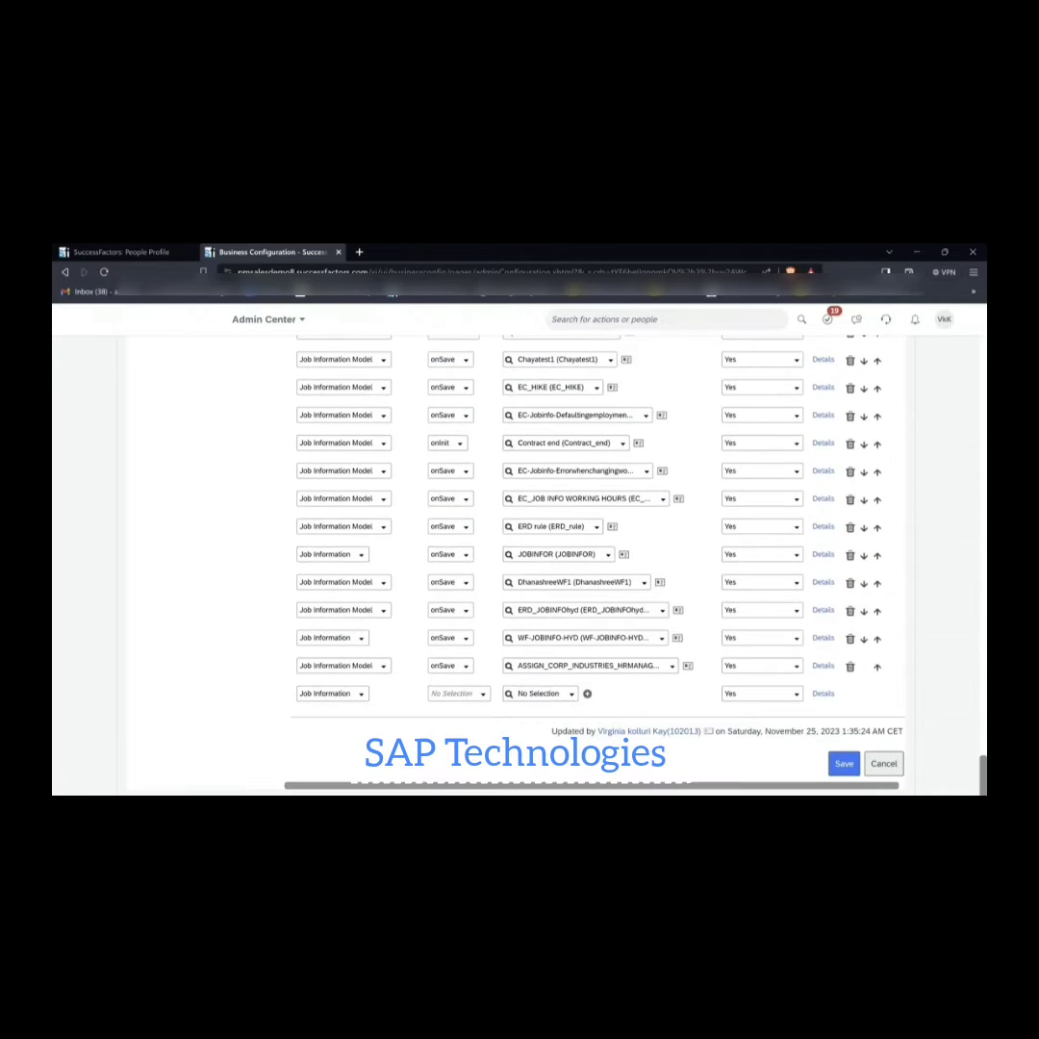
left_click(850, 766)
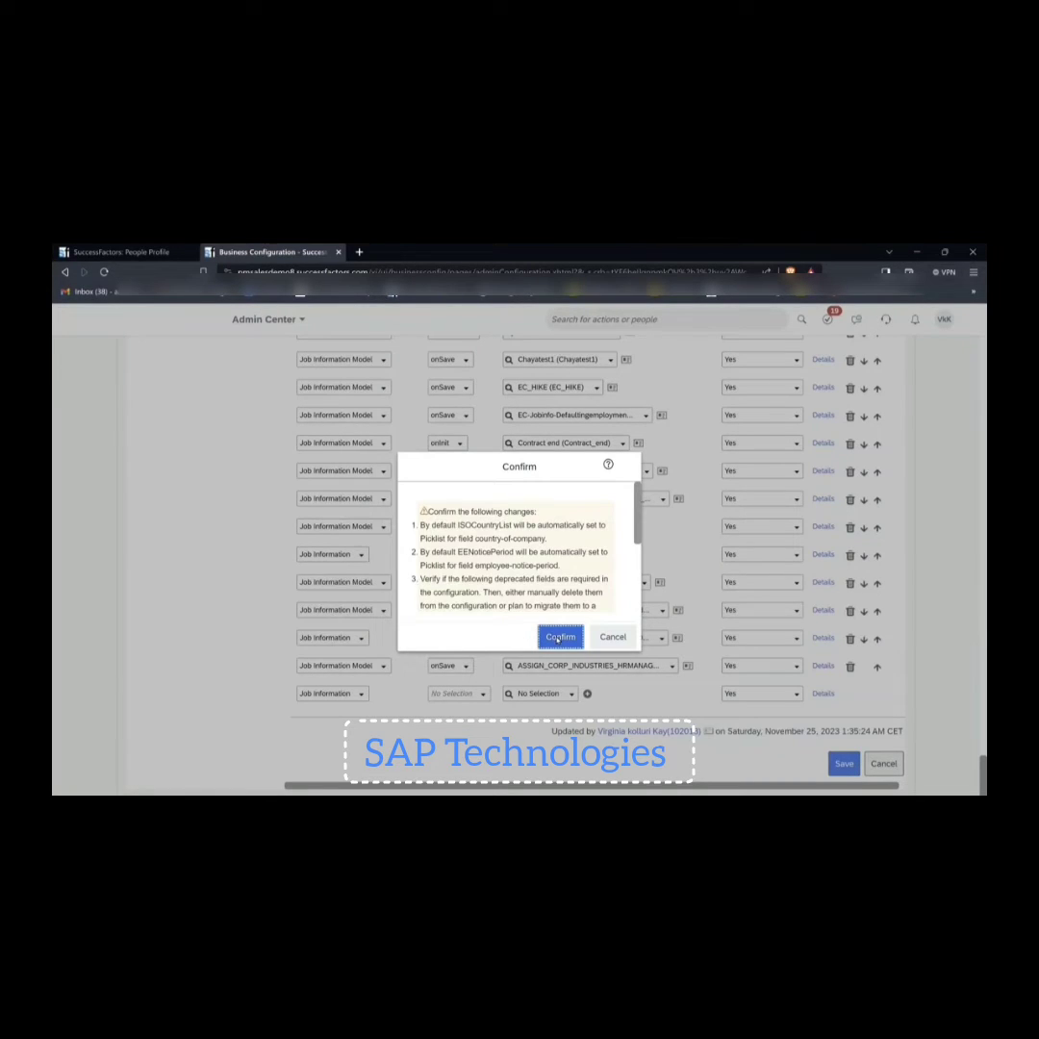
left_click(561, 638)
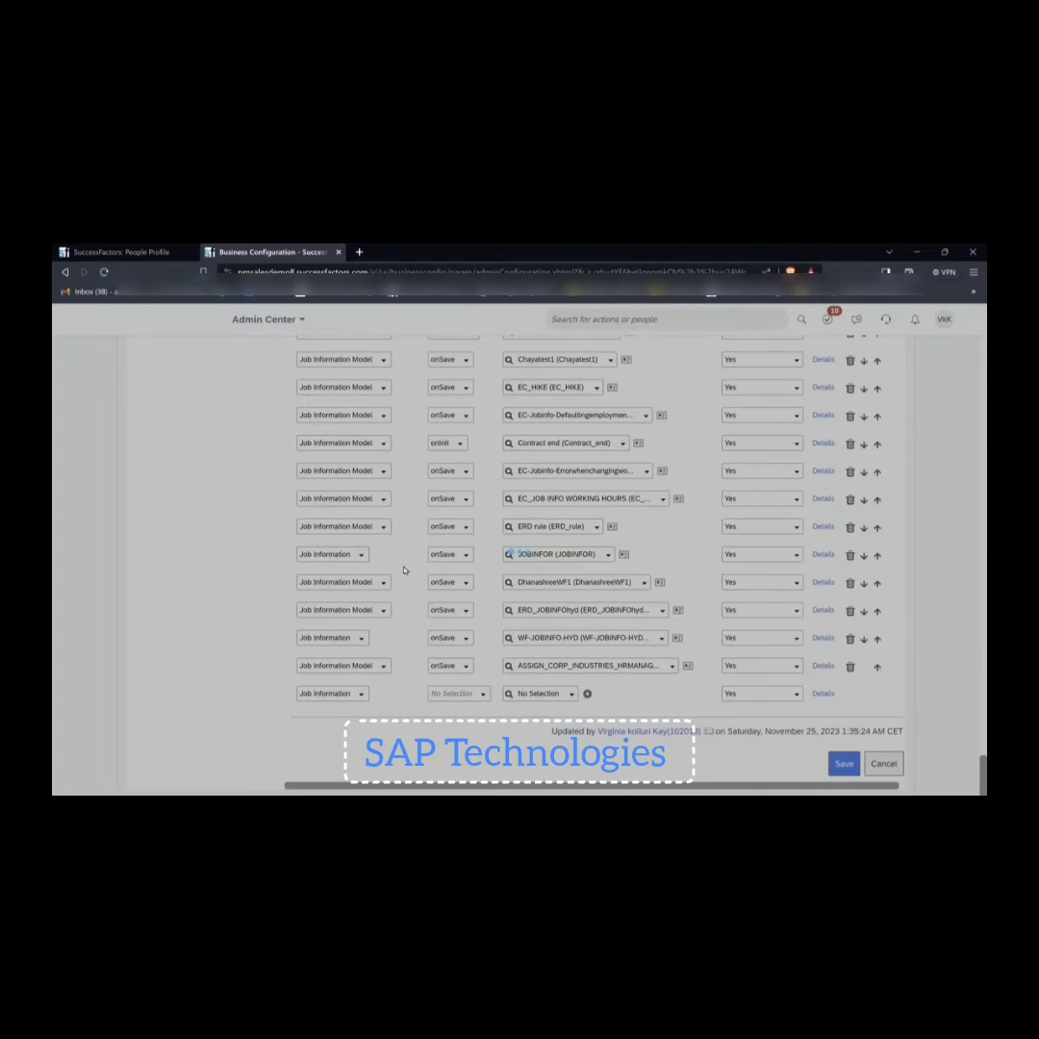
Switch to the PICKLIST.odp presentation in LibreOffice Impress, read slide 4 on Picklist Center, and return to the Business Configuration browser window
key("alt+Tab")
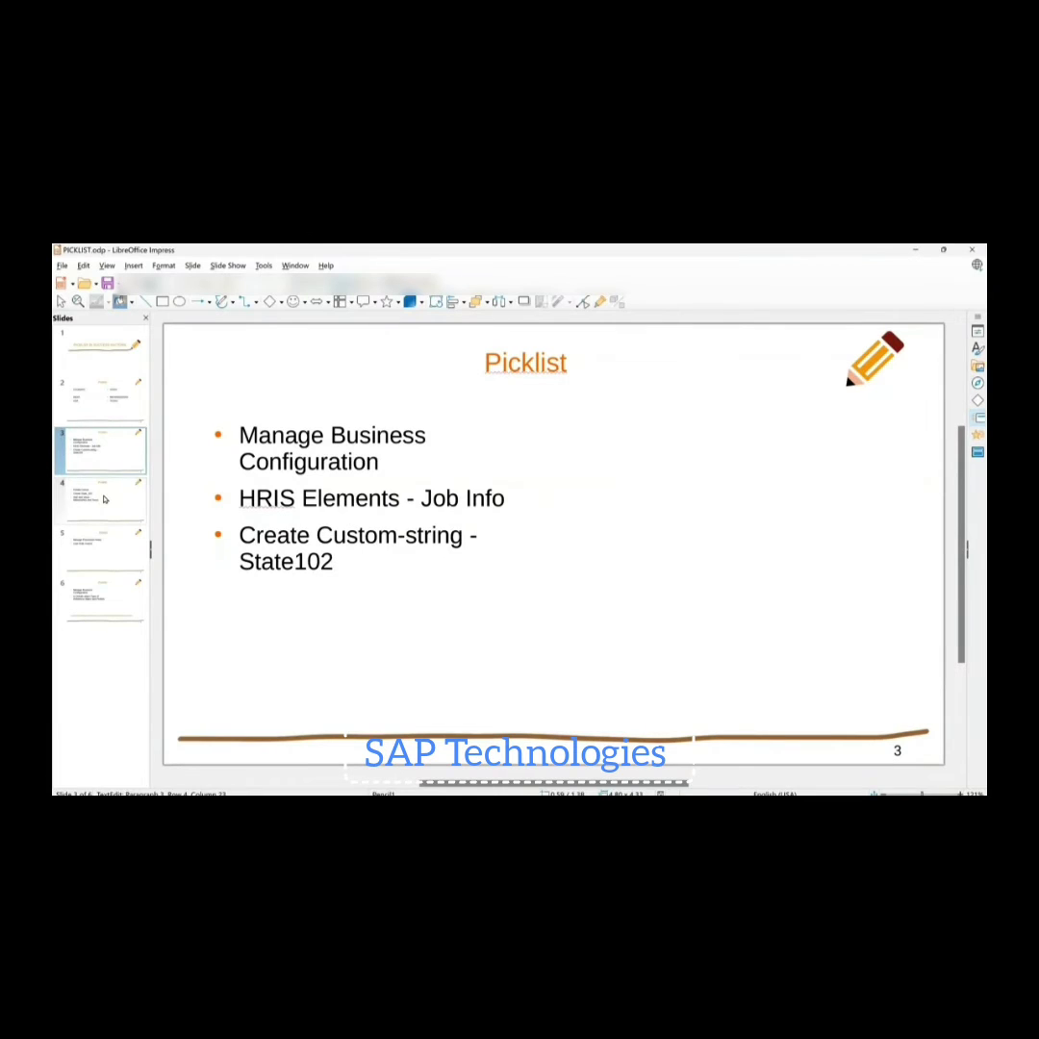
left_click(104, 498)
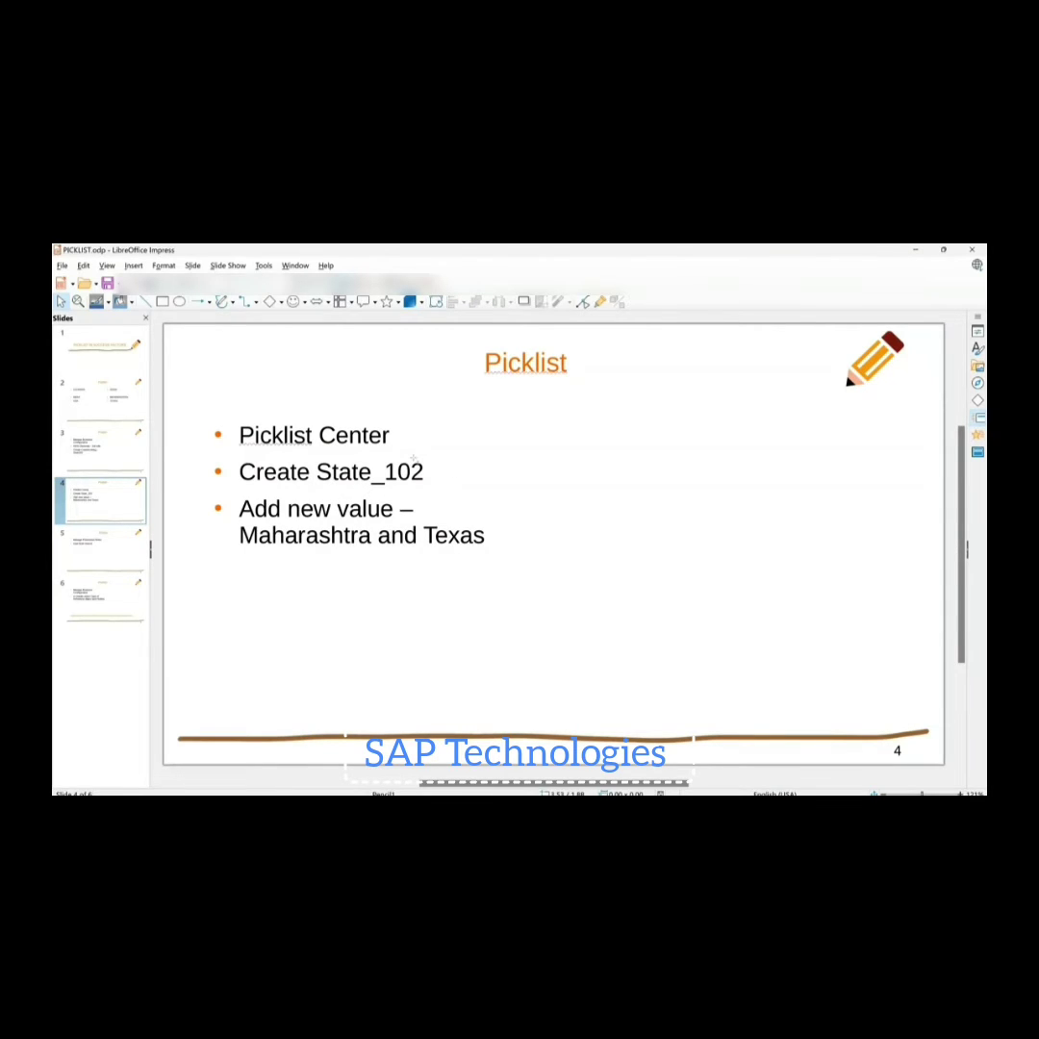
key("alt+Tab")
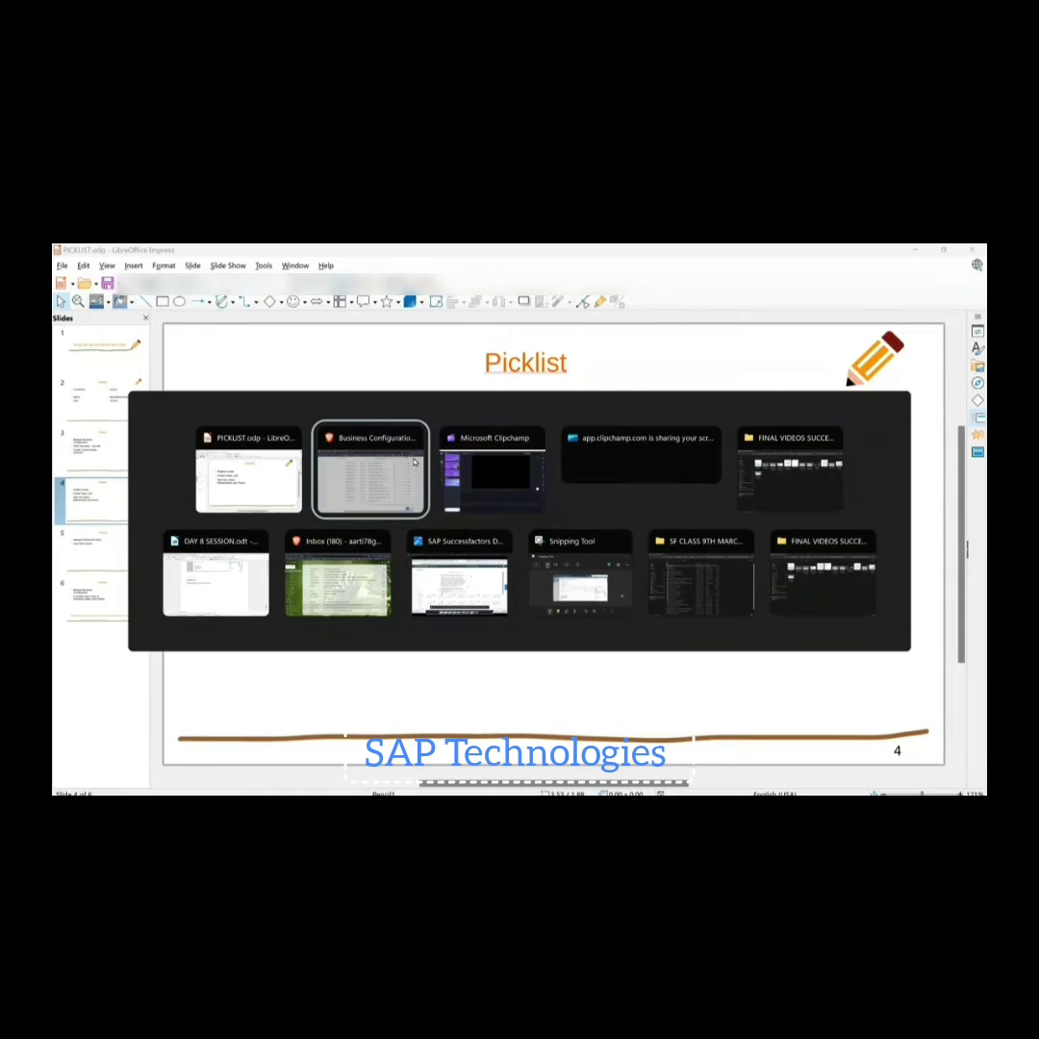
left_click(413, 461)
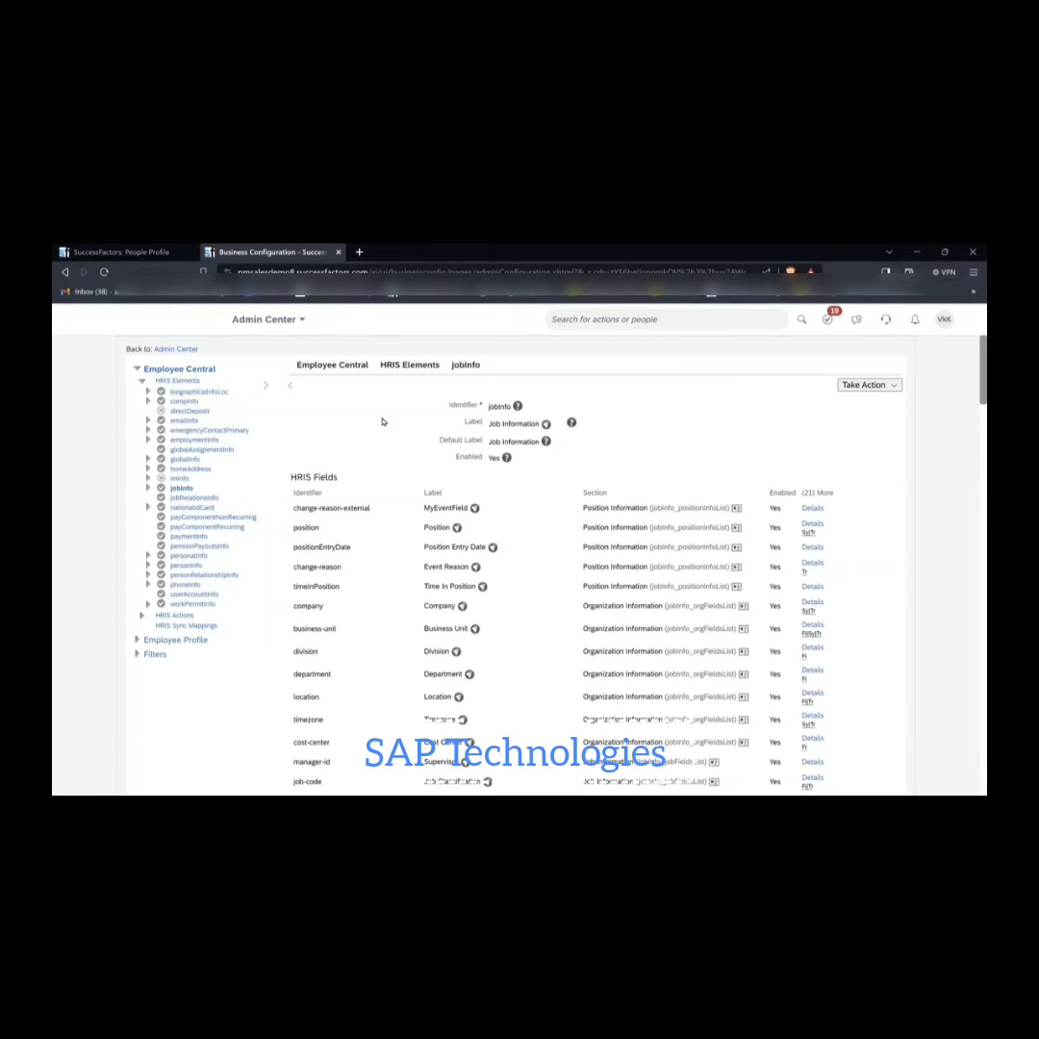
Duplicate the Business Configuration browser page and open Picklist Center in the copy through the action search
right_click(292, 249)
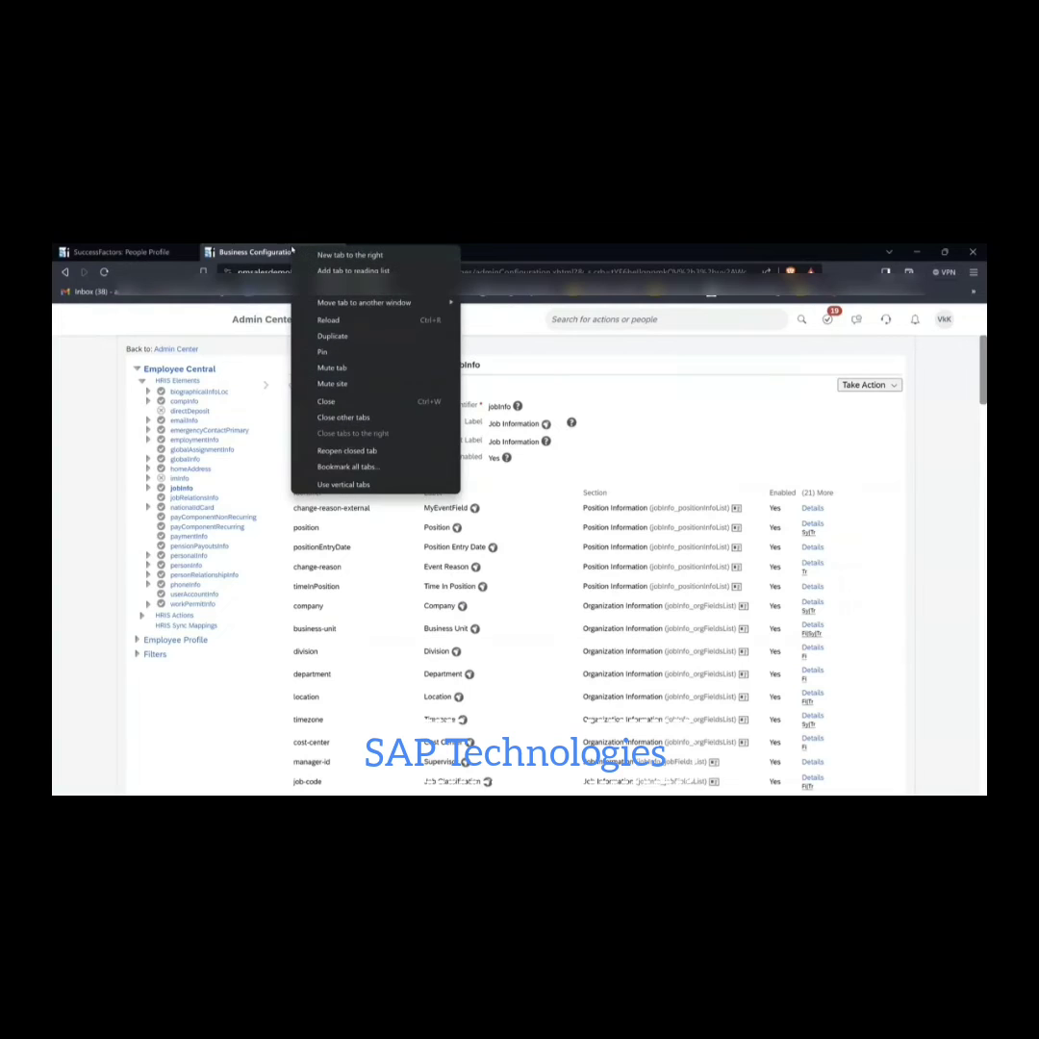
left_click(357, 338)
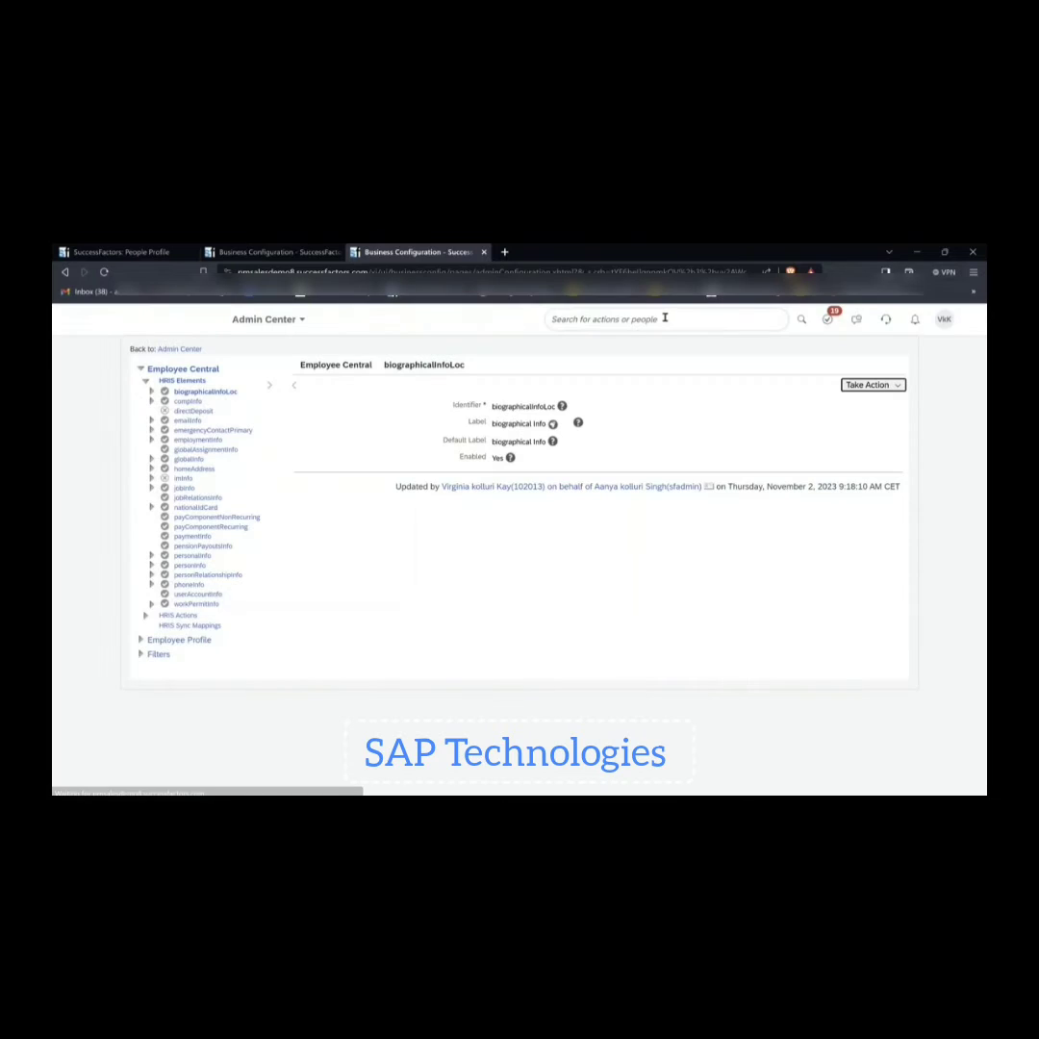
left_click(659, 319)
type("p")
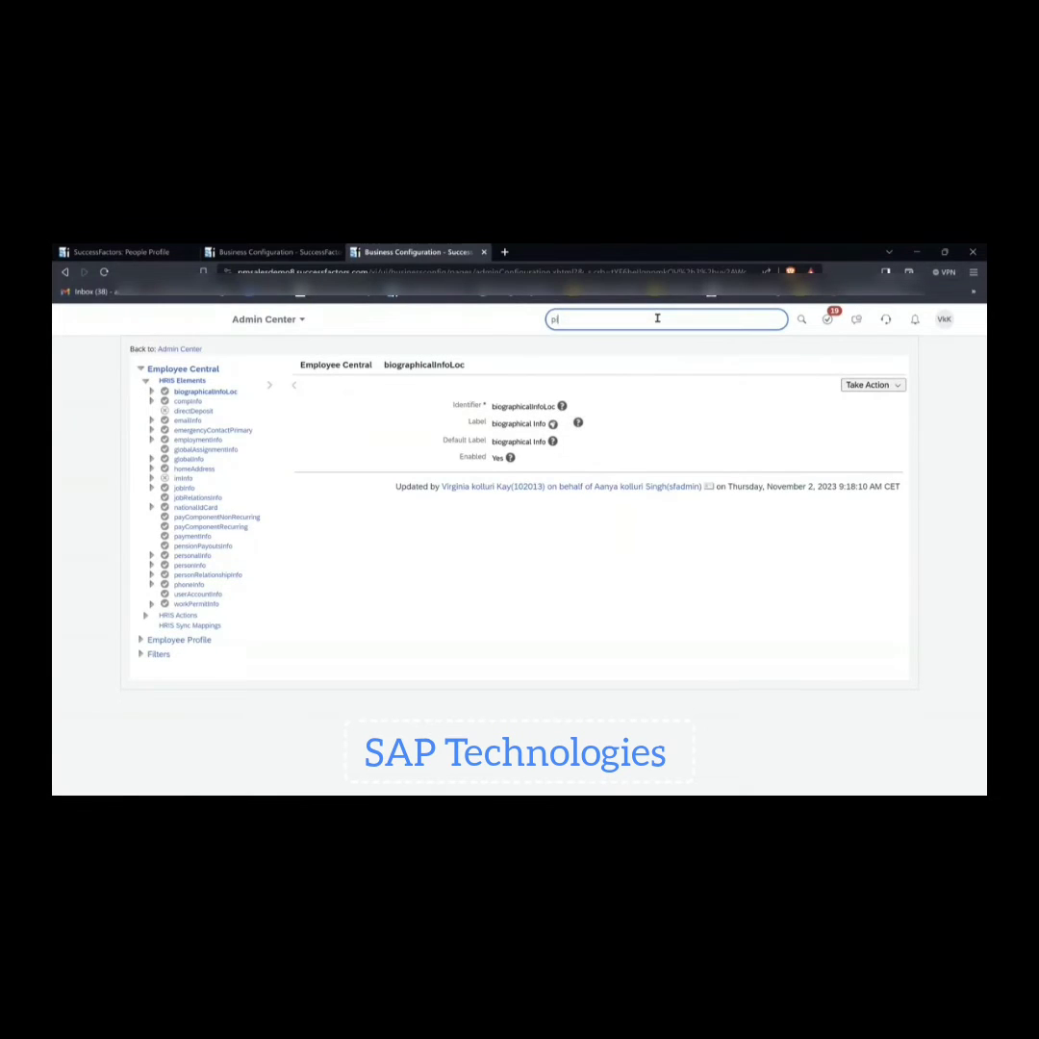
type("icklistr")
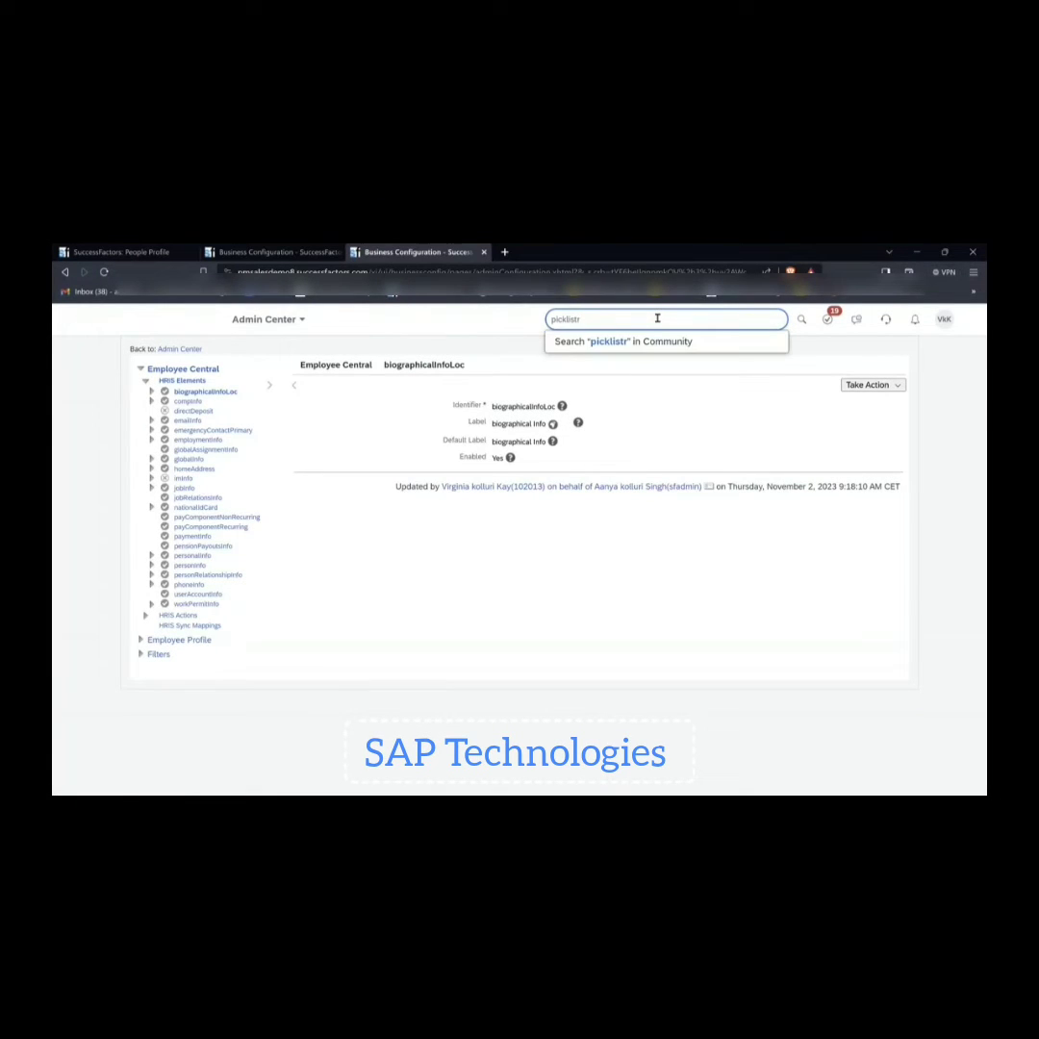
key("BackSpace")
type("cent")
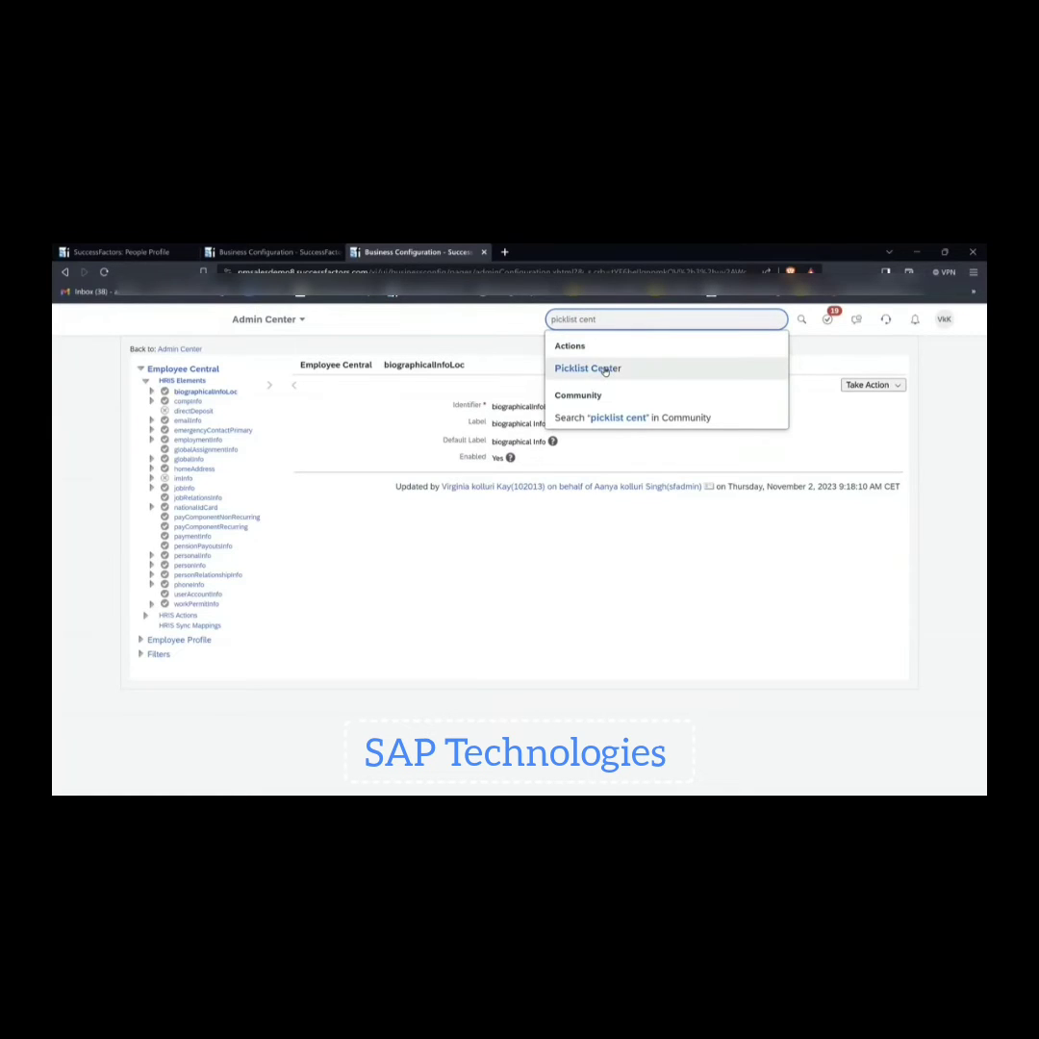
left_click(604, 371)
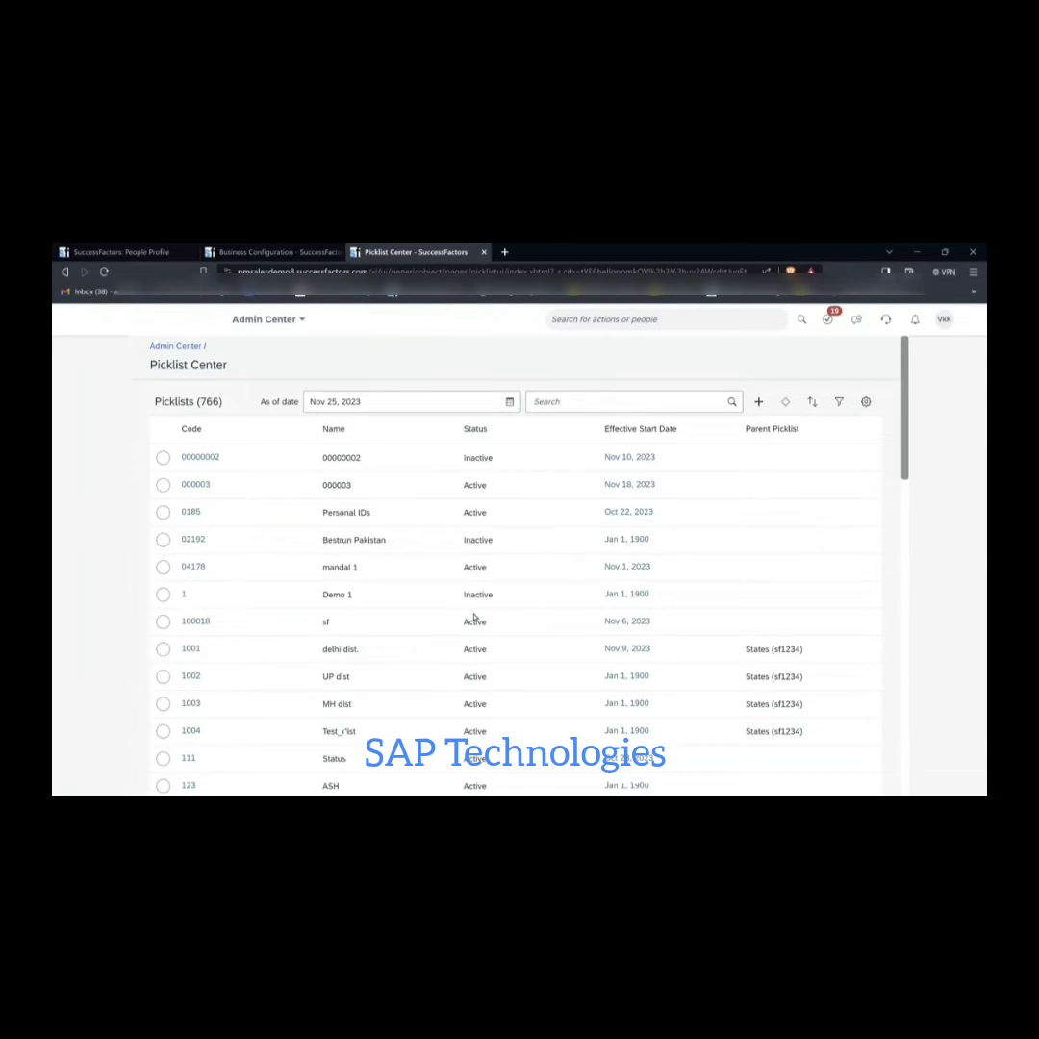
Start a new picklist with State102 as both its code and its name
left_click(758, 403)
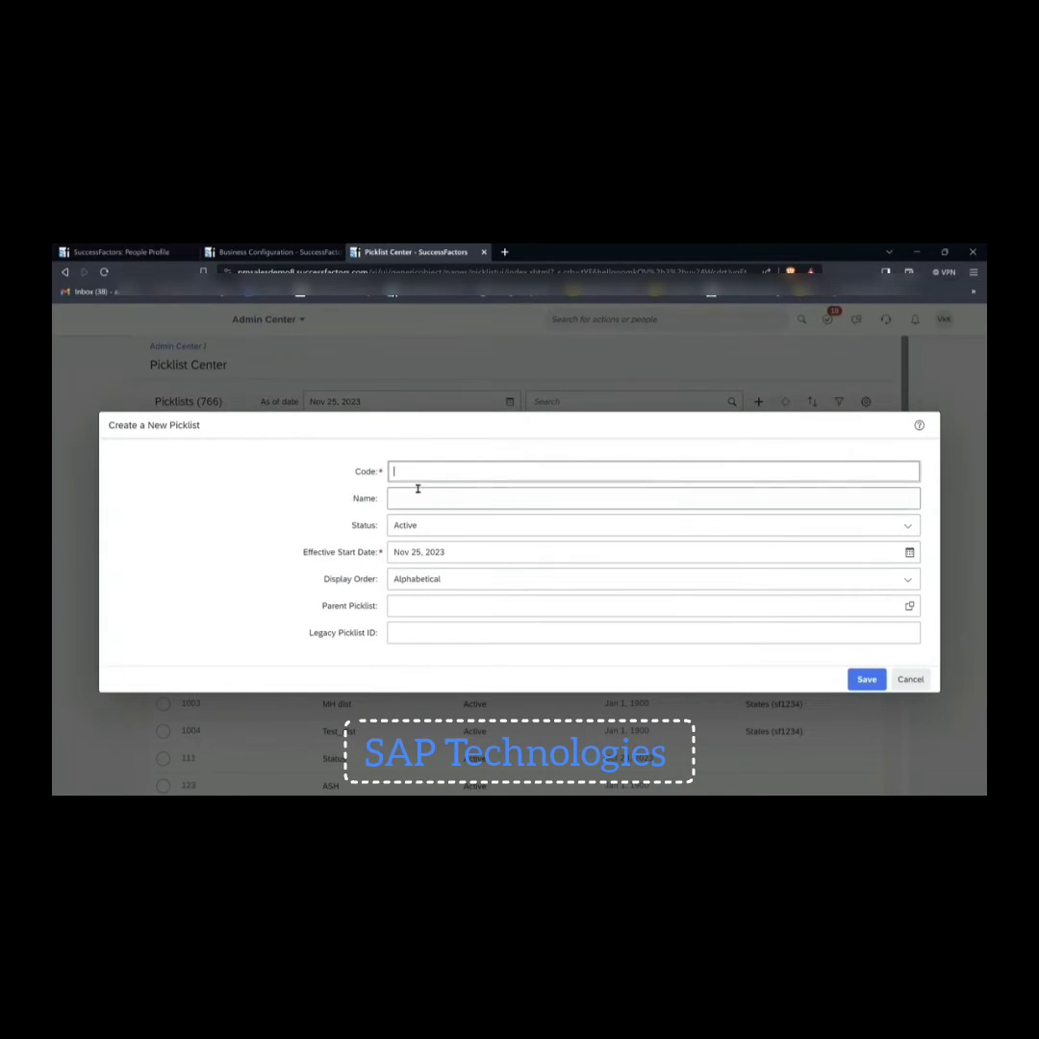
left_click(505, 478)
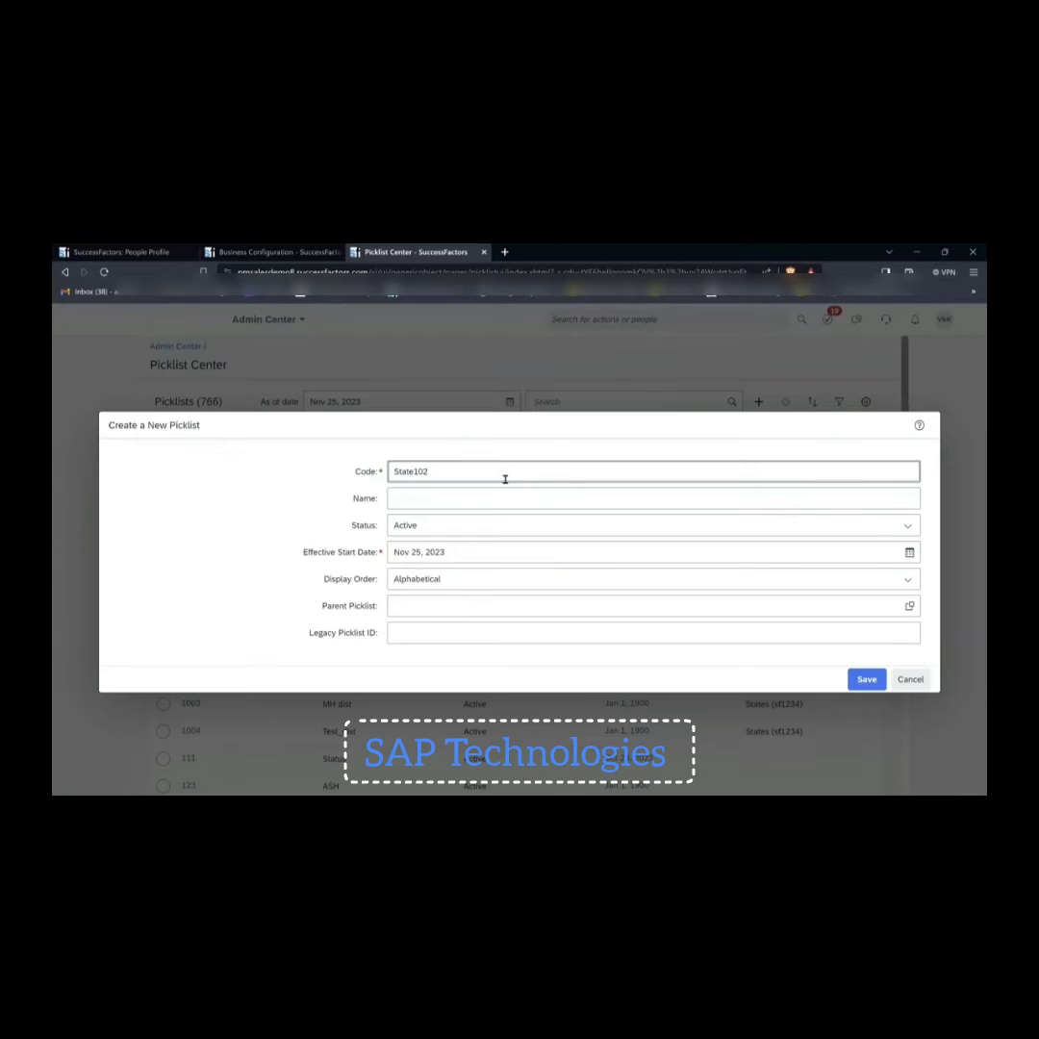
key("Tab")
key("shift+Tab")
key("ctrl+c")
key("Tab")
key("ctrl+v")
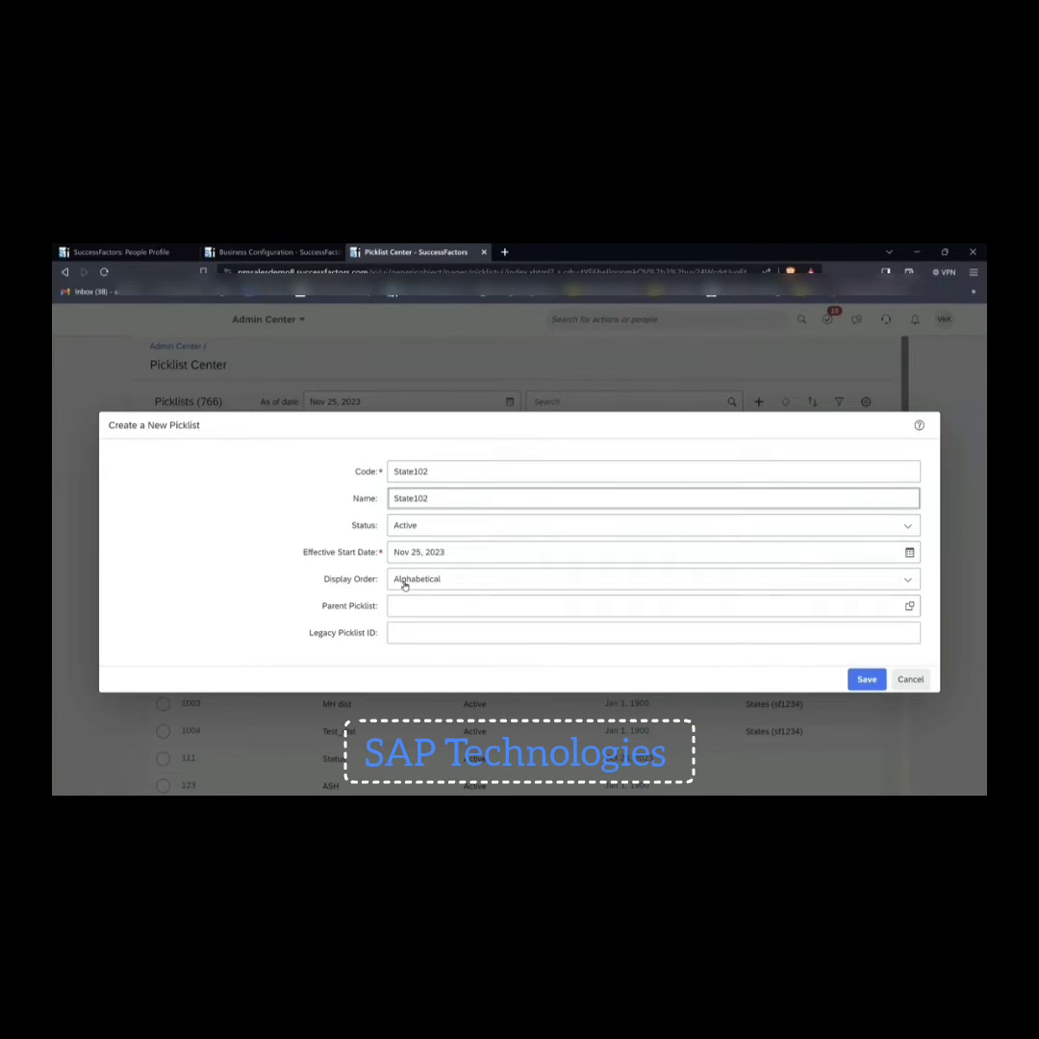
Set the new picklist's effective start date to Jan 1, 2023, choose Alphabetical as its display order, and save it
left_click(909, 552)
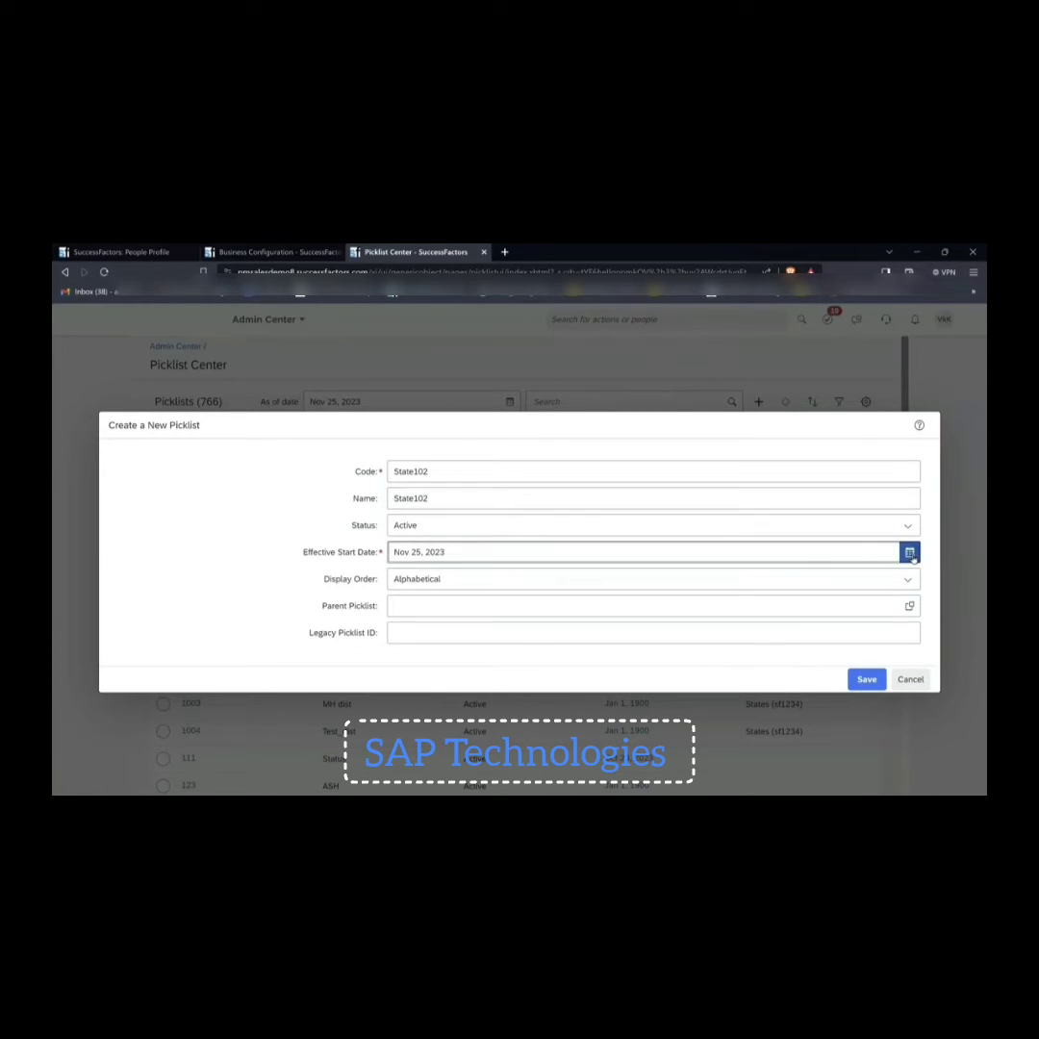
left_click(454, 587)
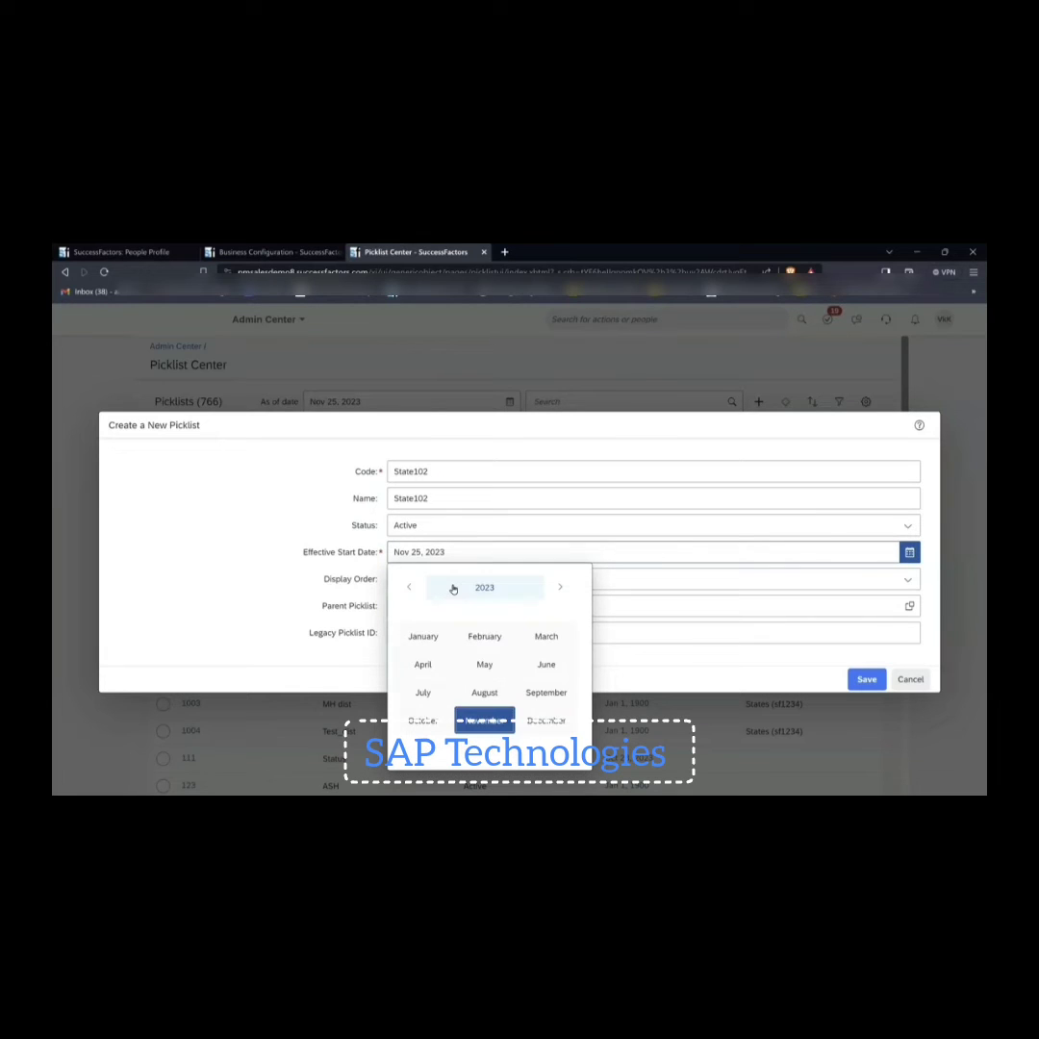
left_click(423, 634)
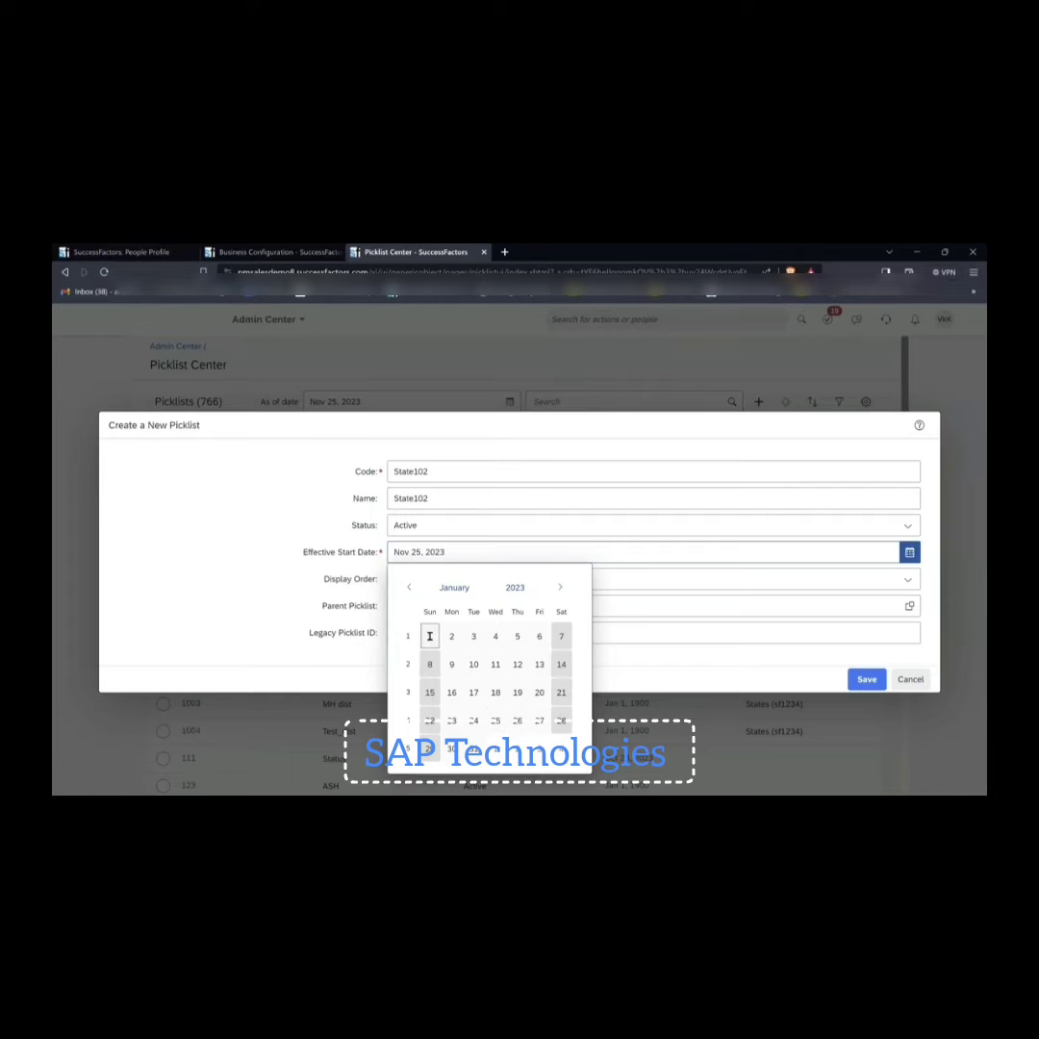
left_click(429, 636)
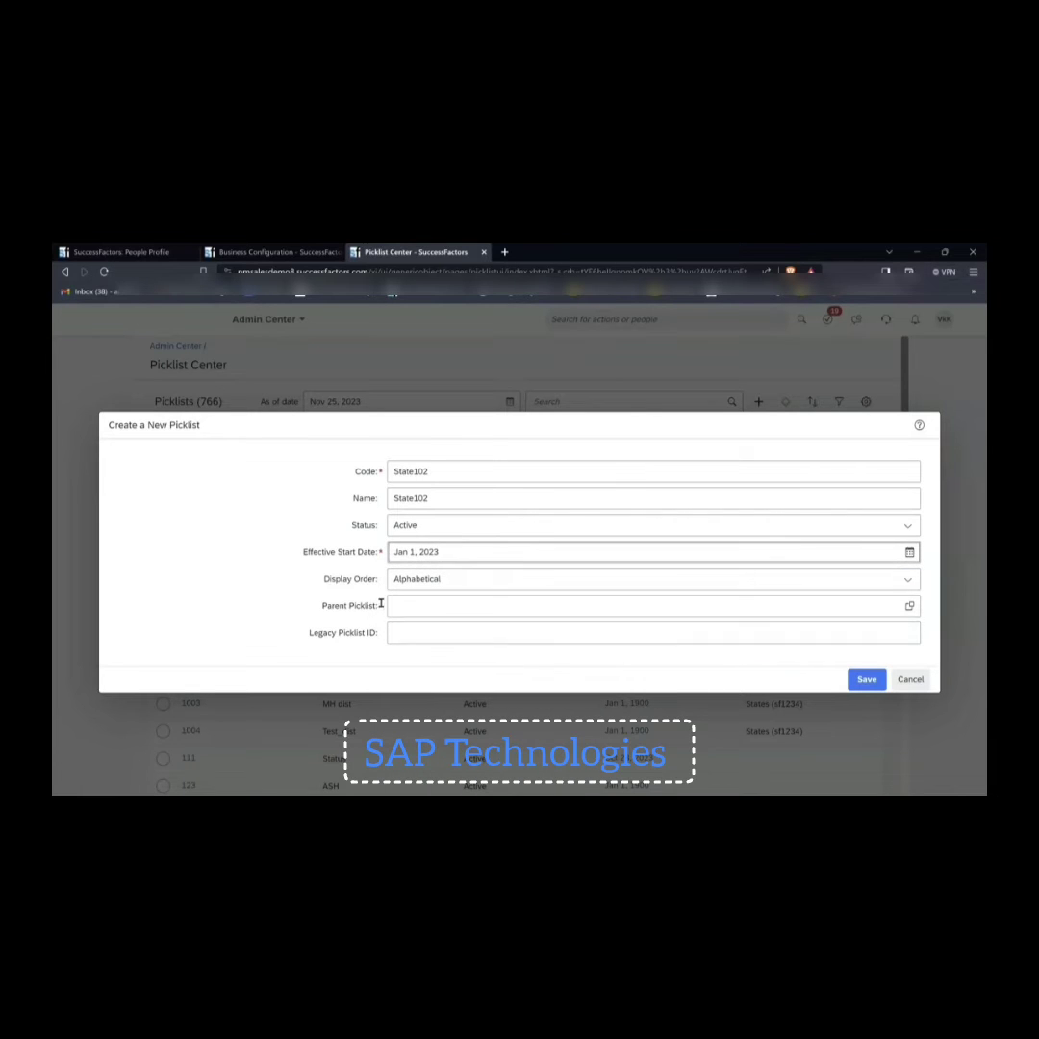
left_click(914, 580)
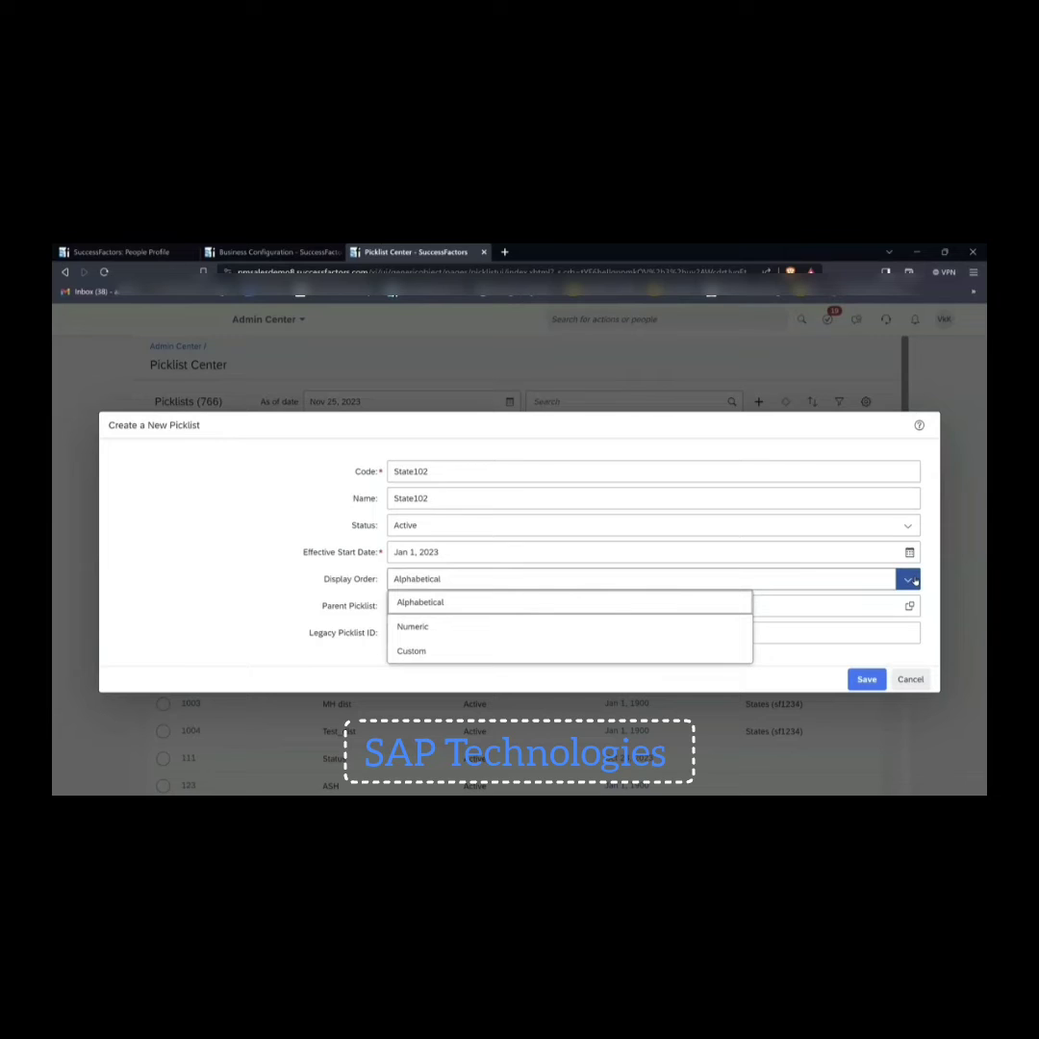
left_click(657, 600)
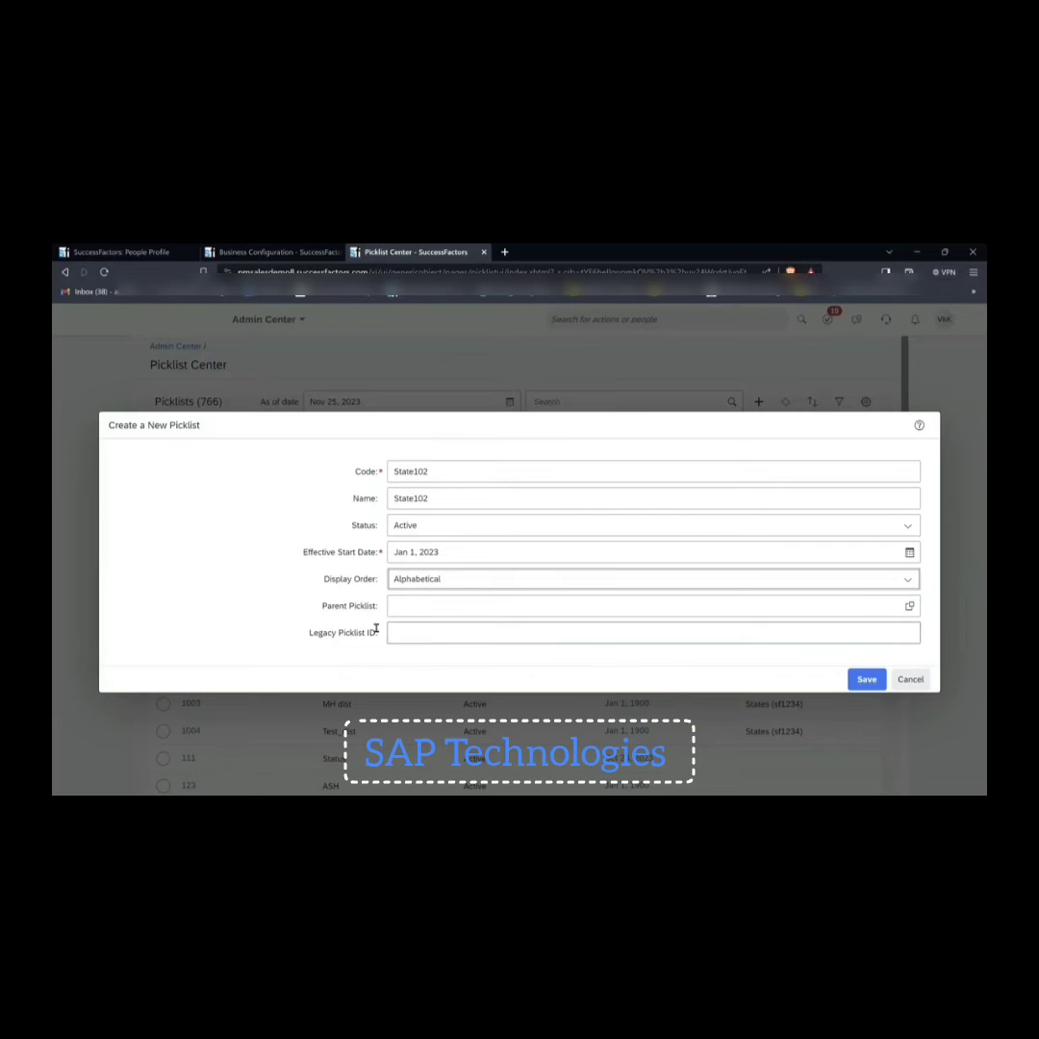
left_click(854, 685)
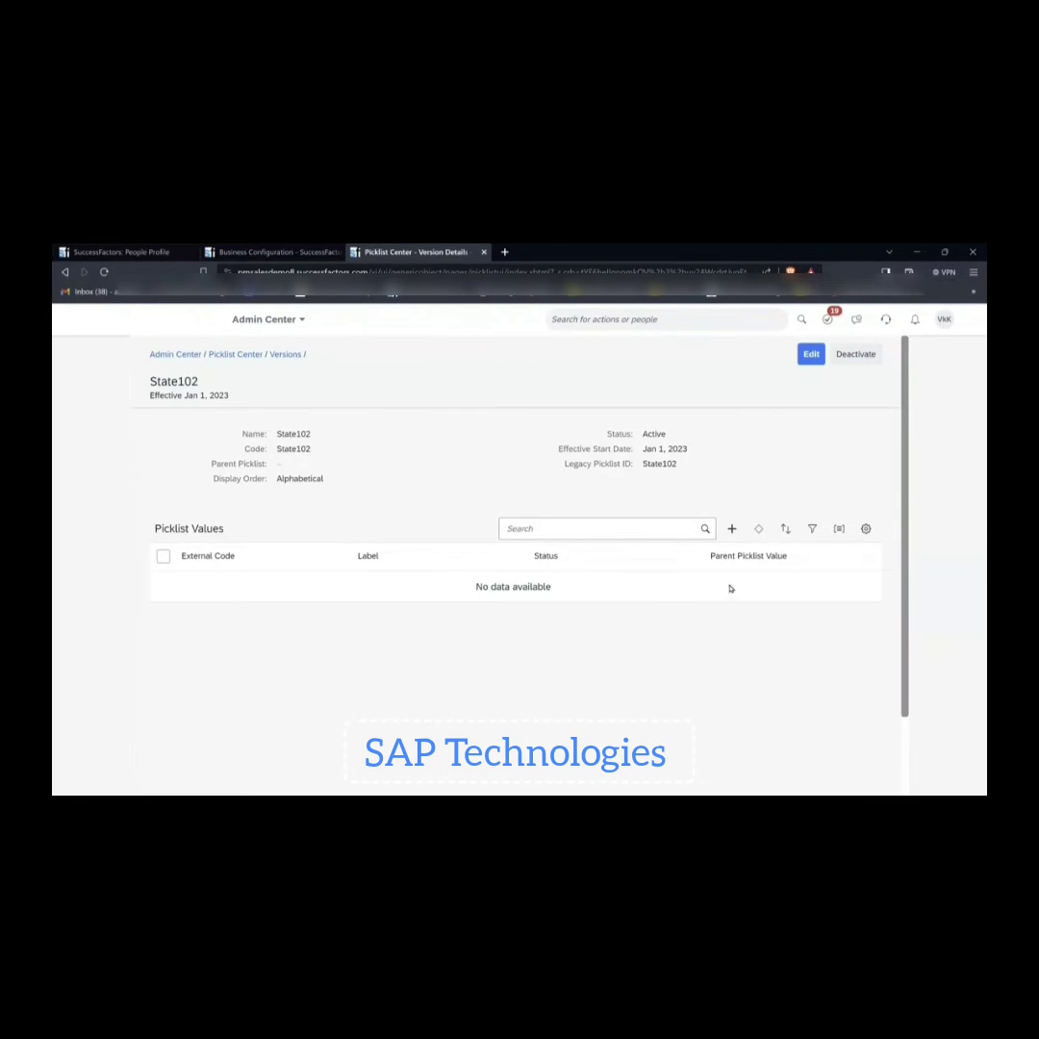
Add an active value to the State102 picklist with Maharashtra102 as both its external code and its label
left_click(732, 529)
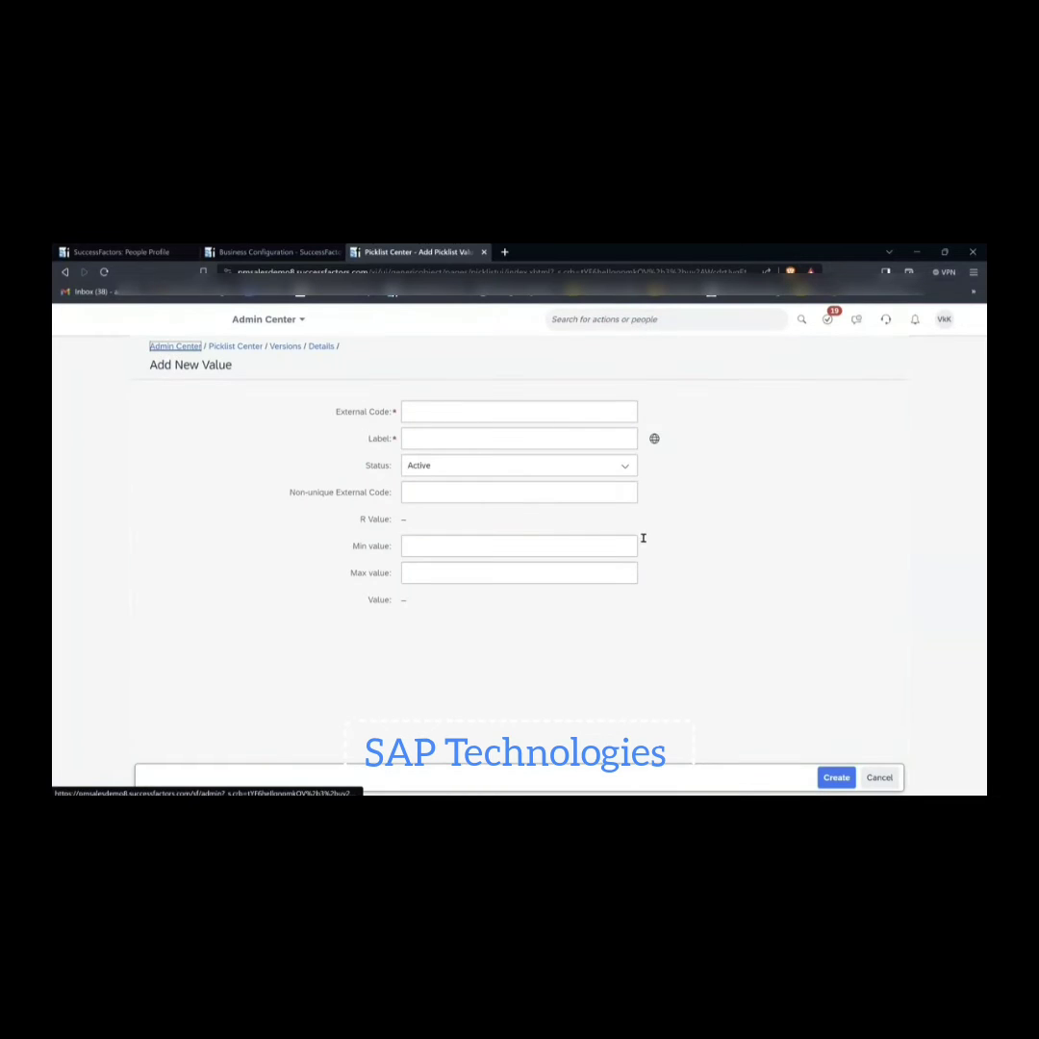
left_click(516, 409)
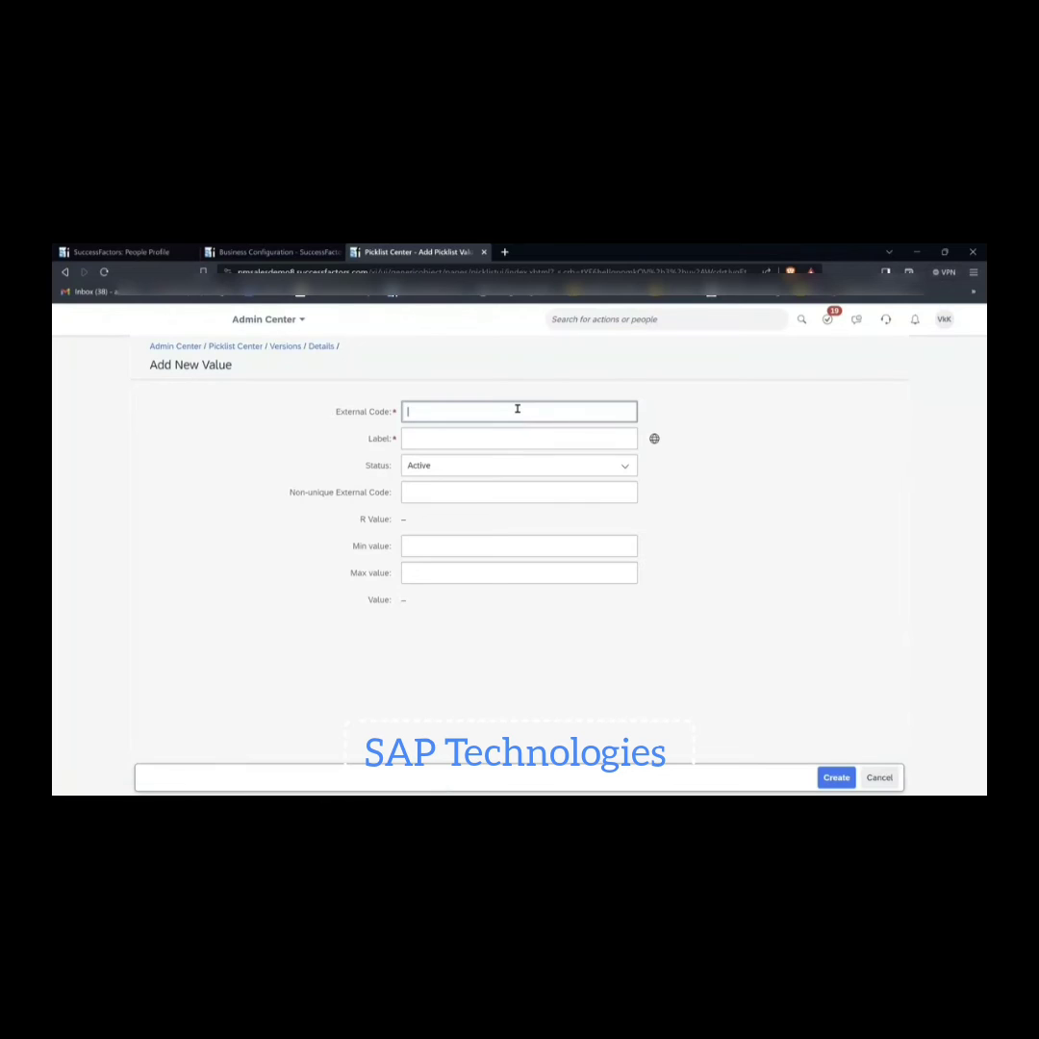
type("Maharashtra102")
key("Tab")
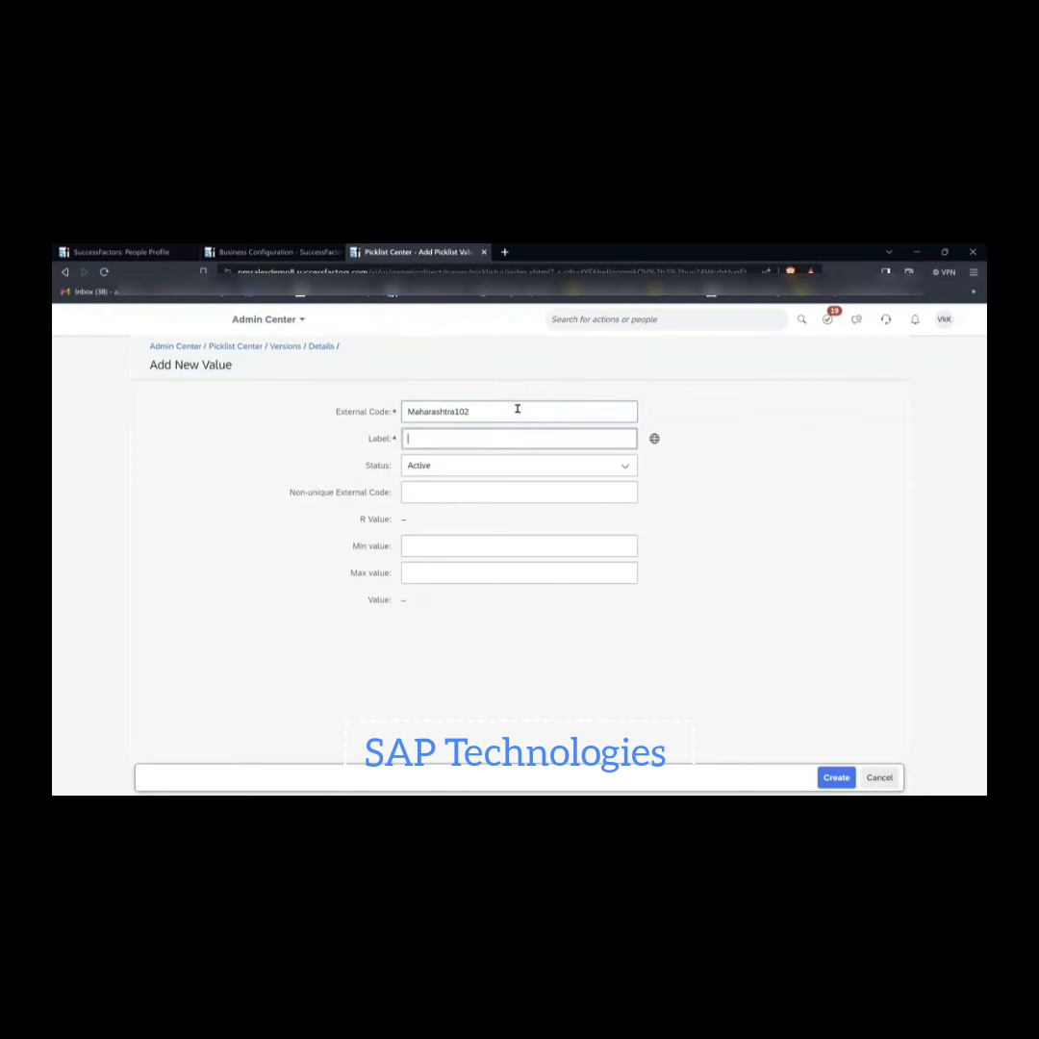
key("shift+Tab")
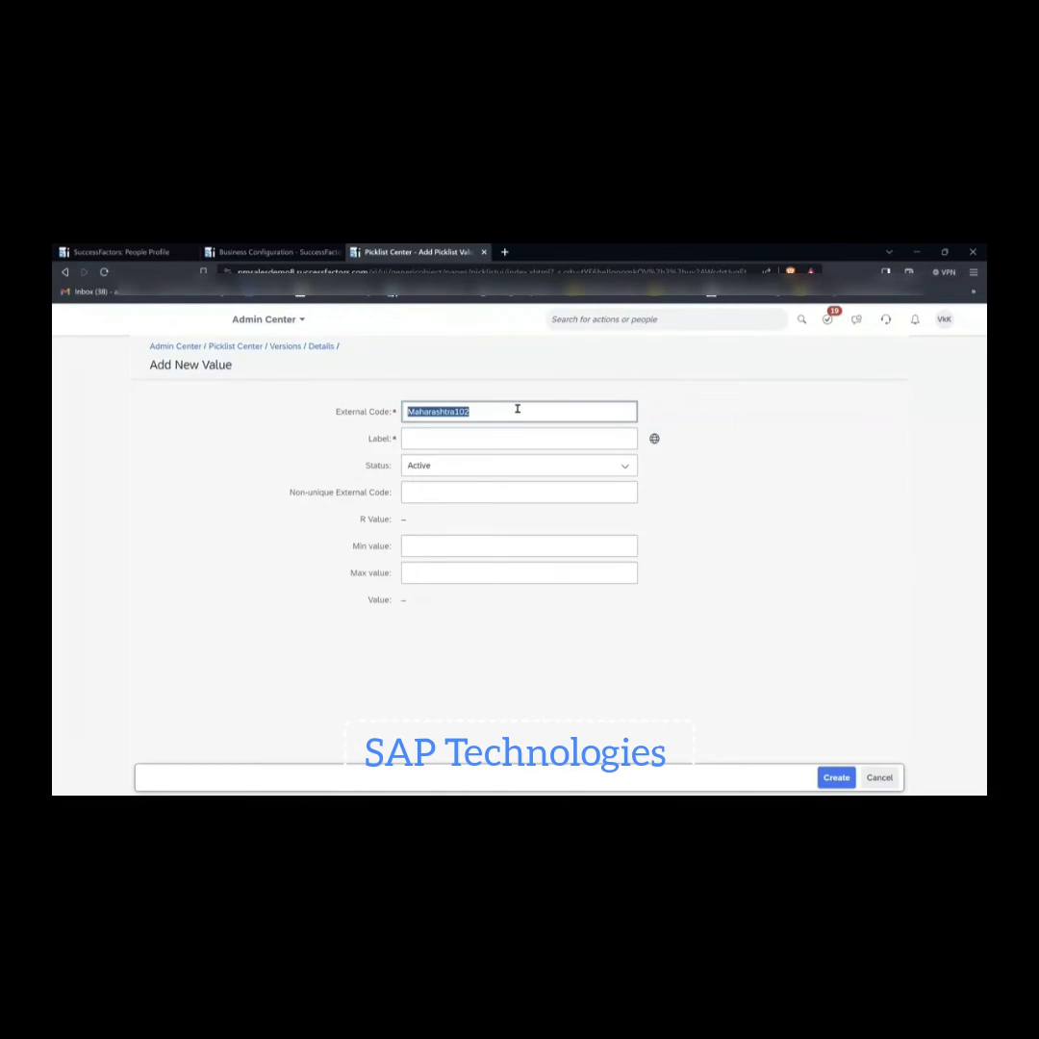
key("ctrl+c")
key("Tab")
key("ctrl+v")
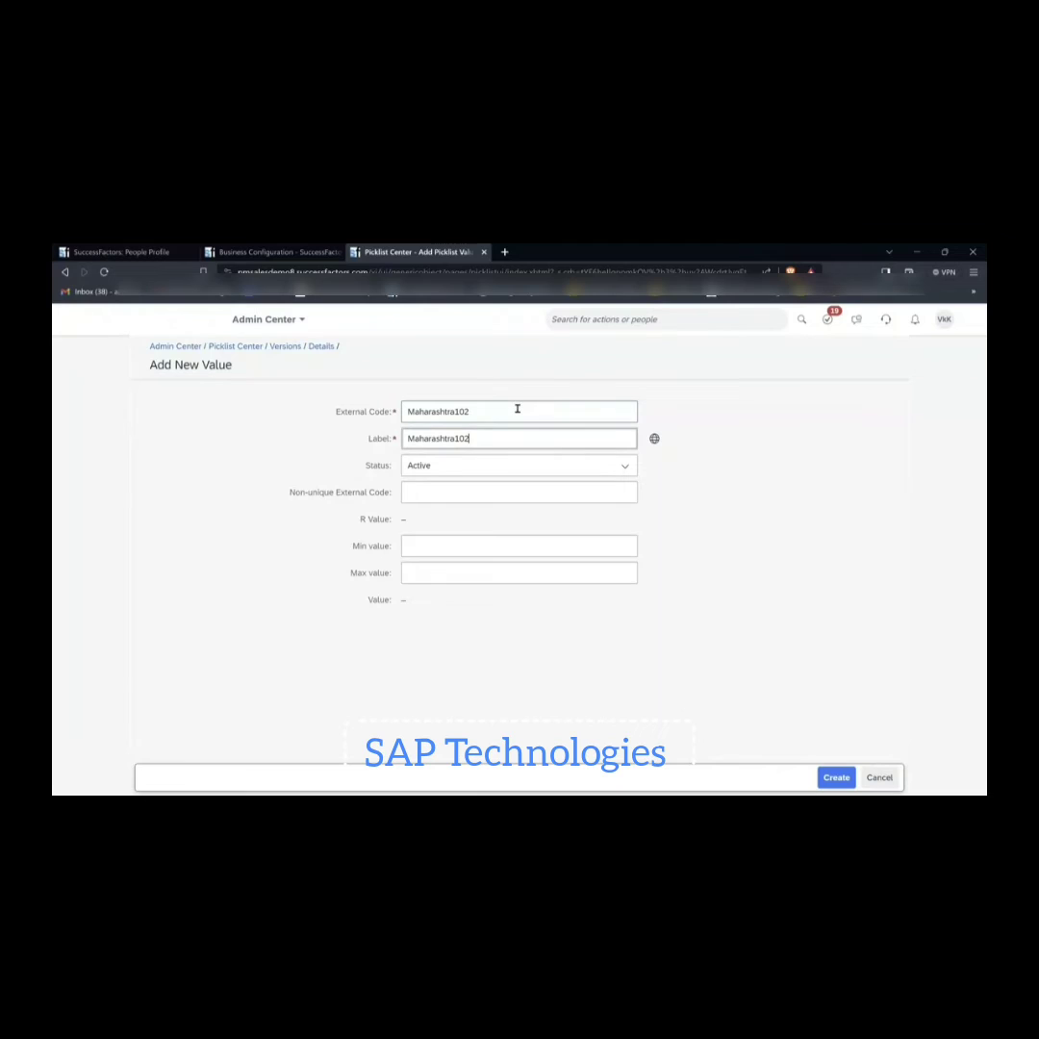
left_click(452, 491)
left_click(461, 555)
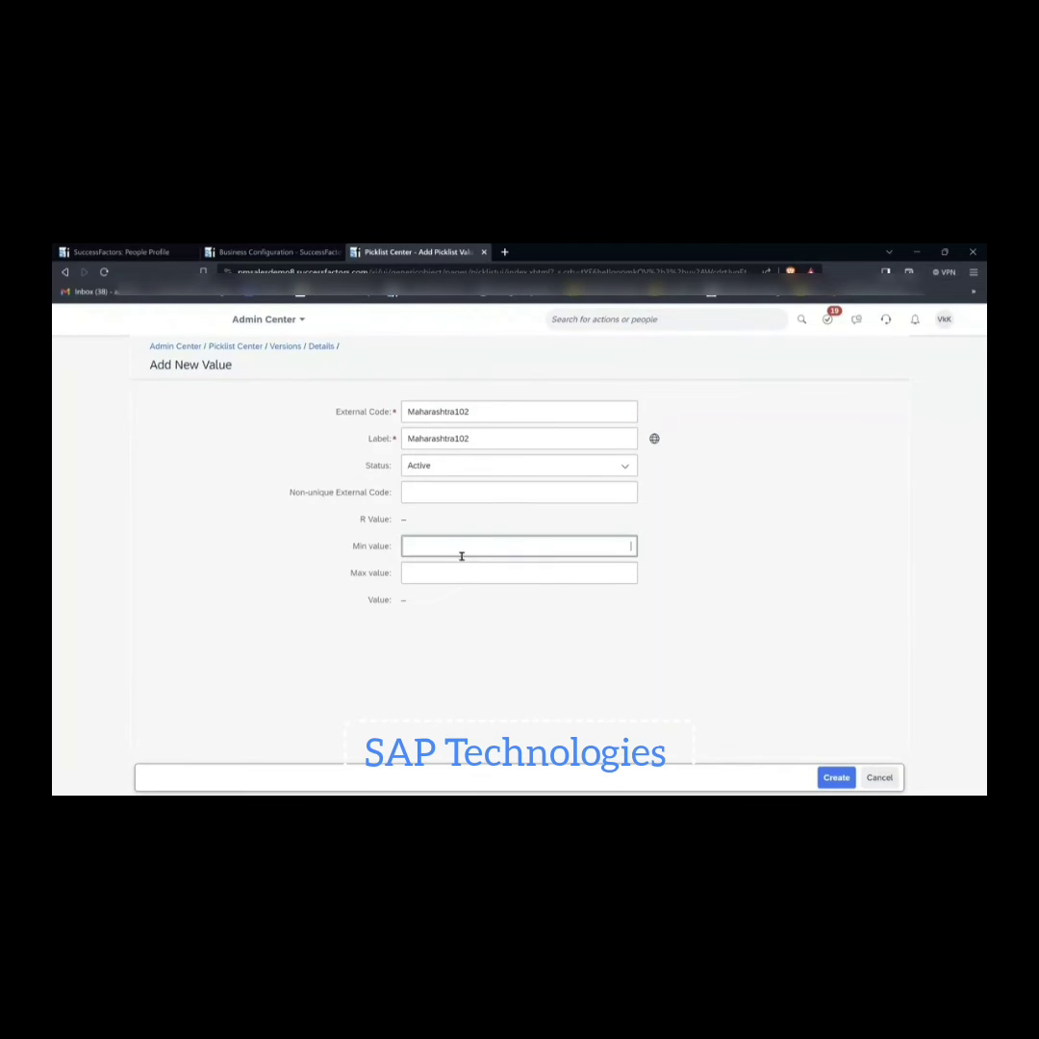
left_click(460, 572)
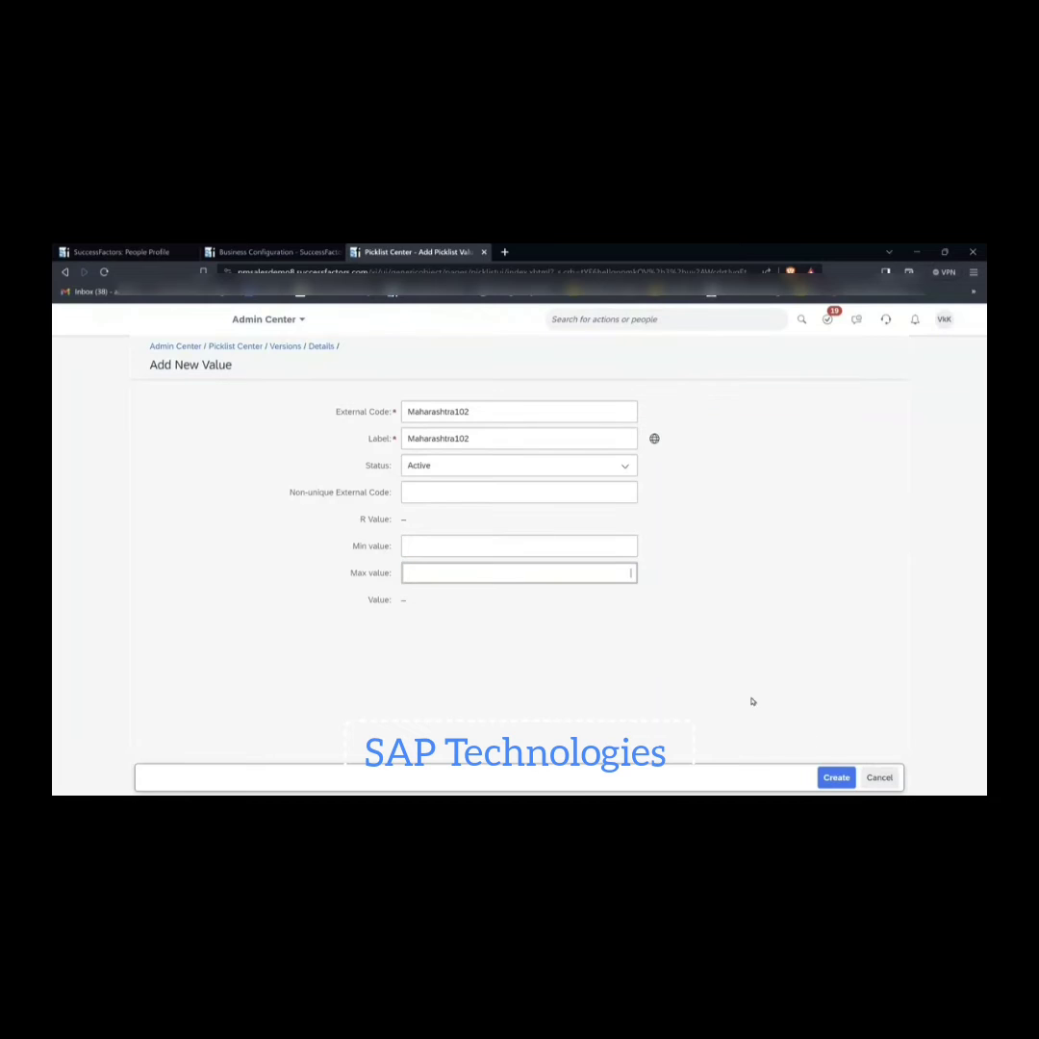
left_click(836, 778)
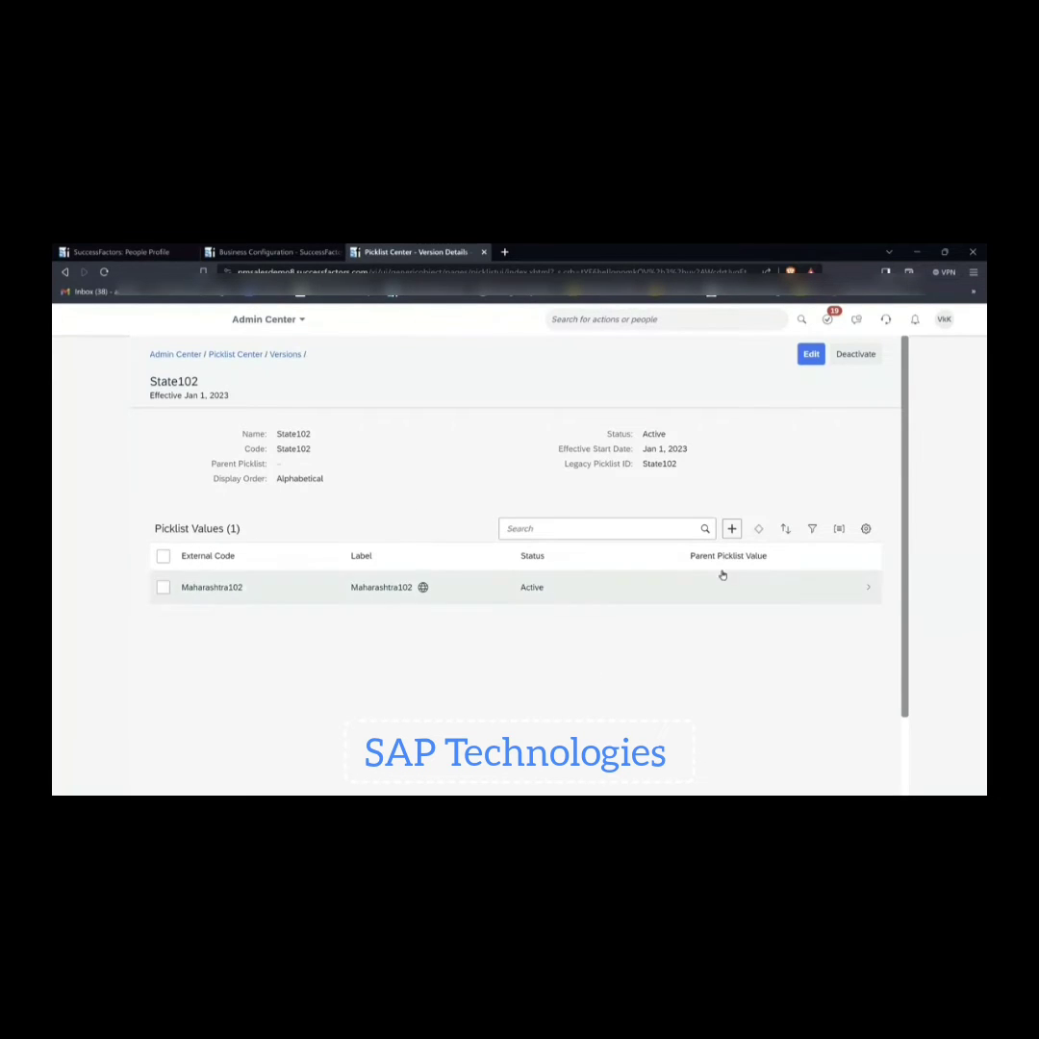
Create a second State102 picklist value with Texas102 as external code and label, and Active as its status
left_click(731, 530)
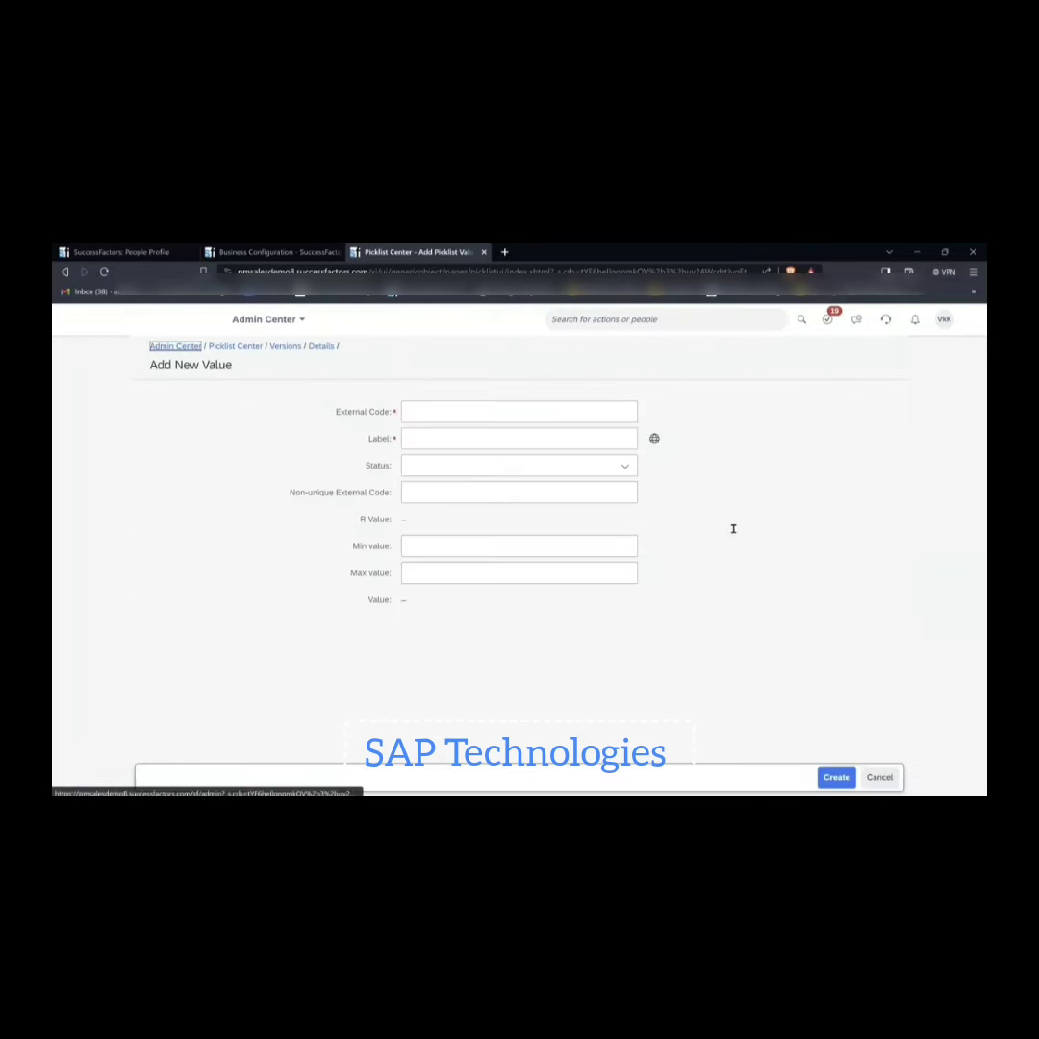
left_click(449, 411)
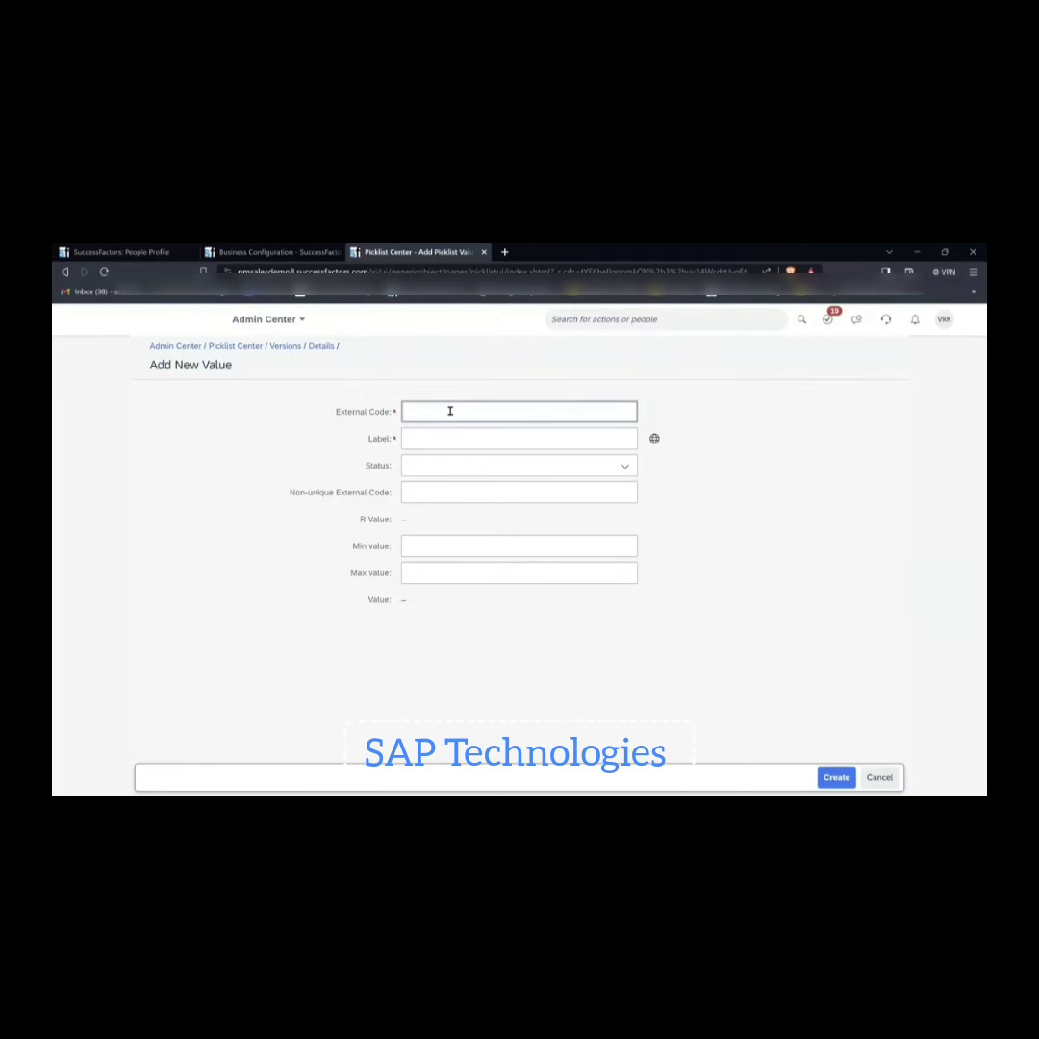
type("Texas102")
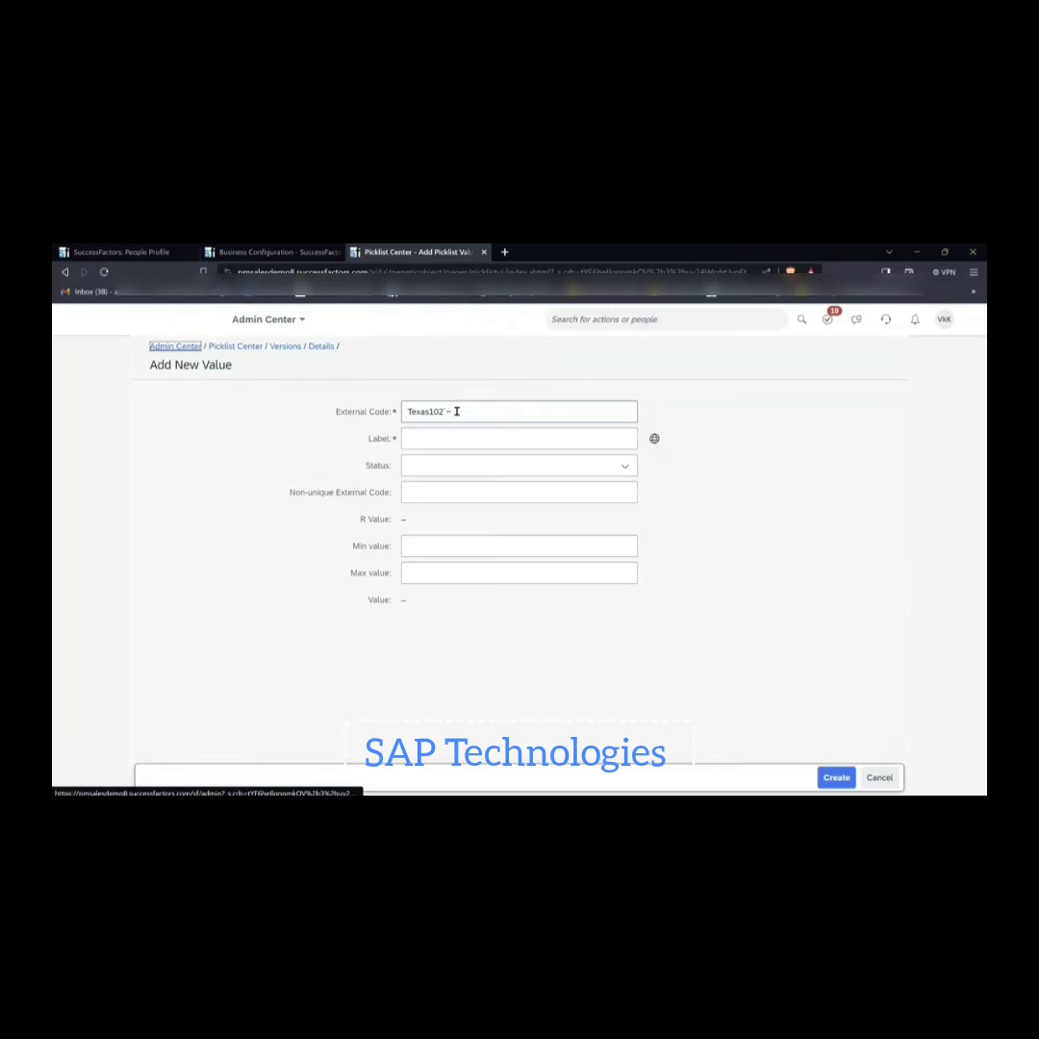
type("-")
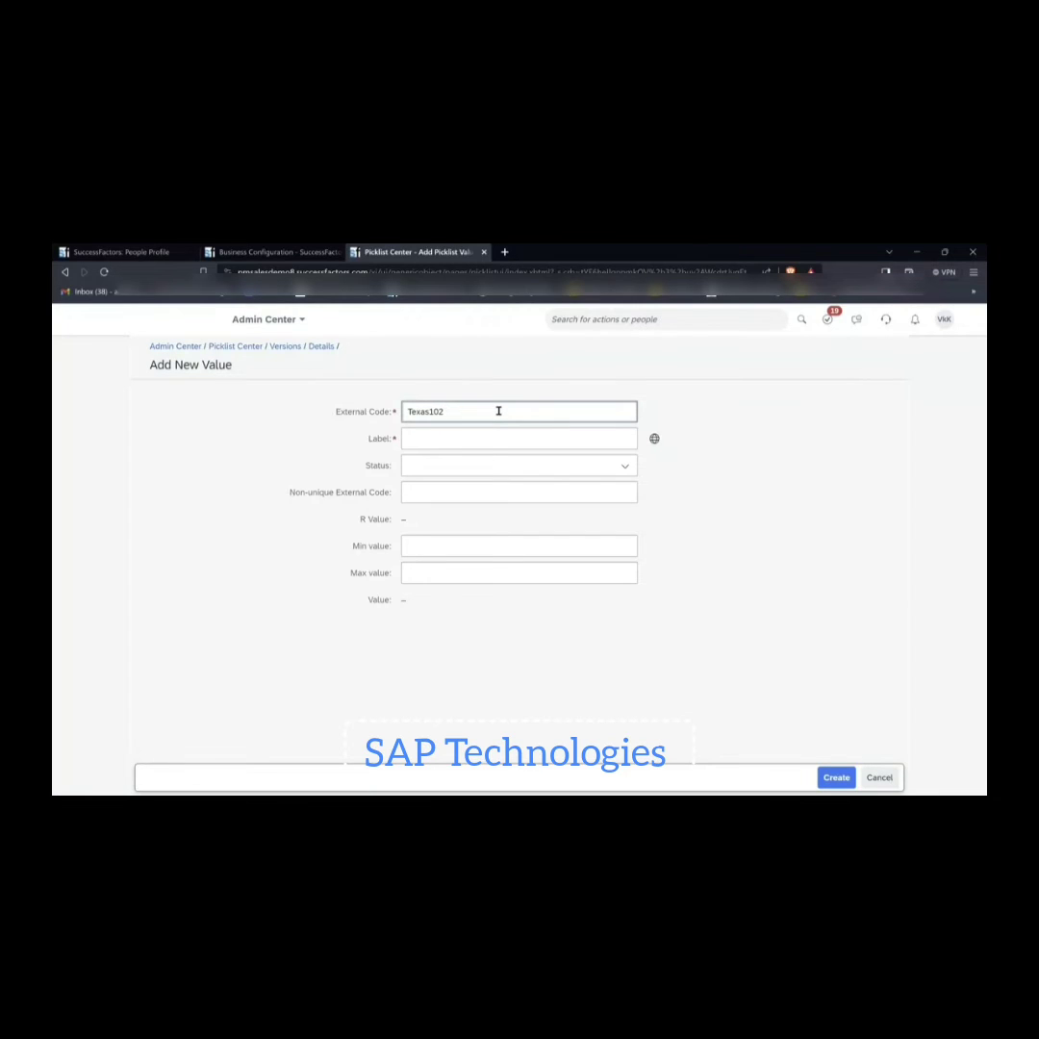
key("Tab")
key("shift+Tab")
key("Tab")
key("ctrl+v")
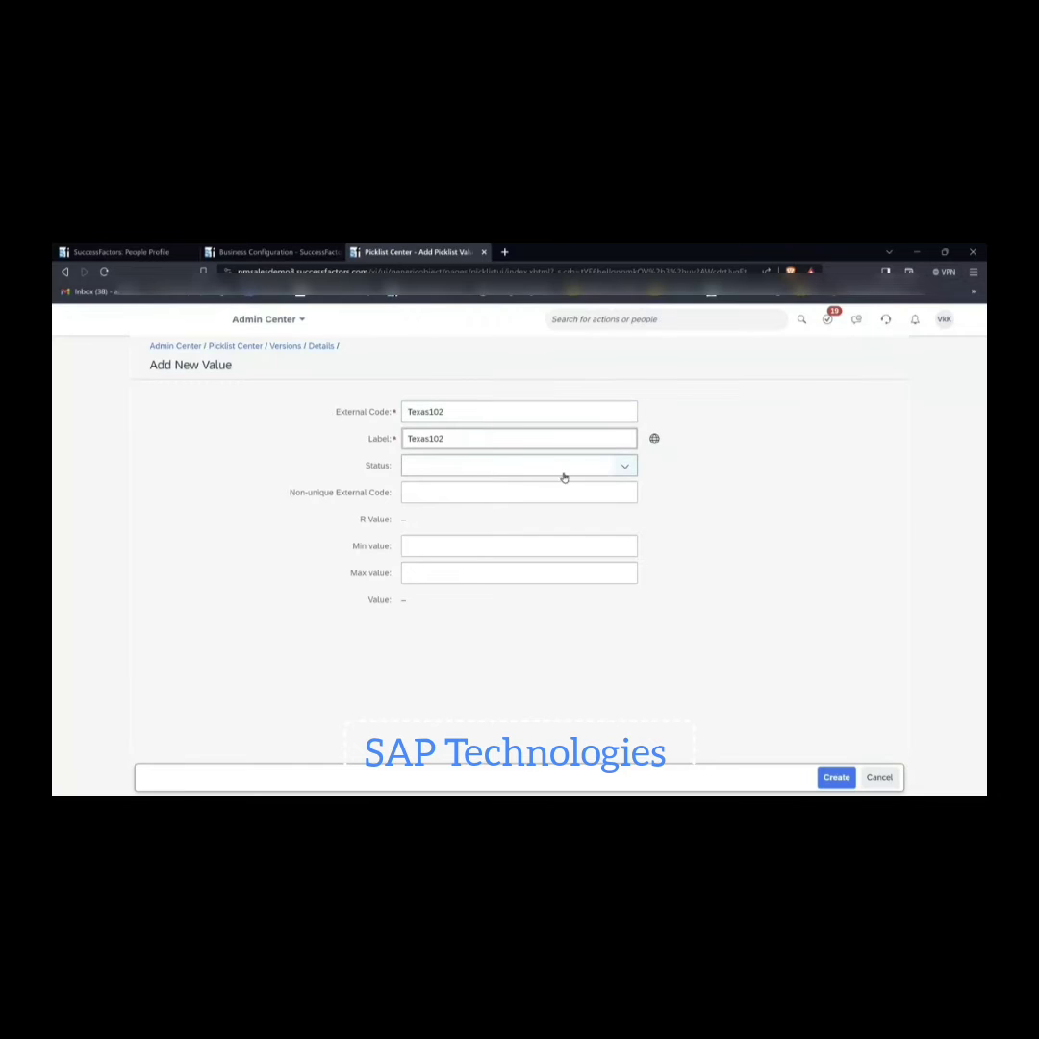
left_click(625, 469)
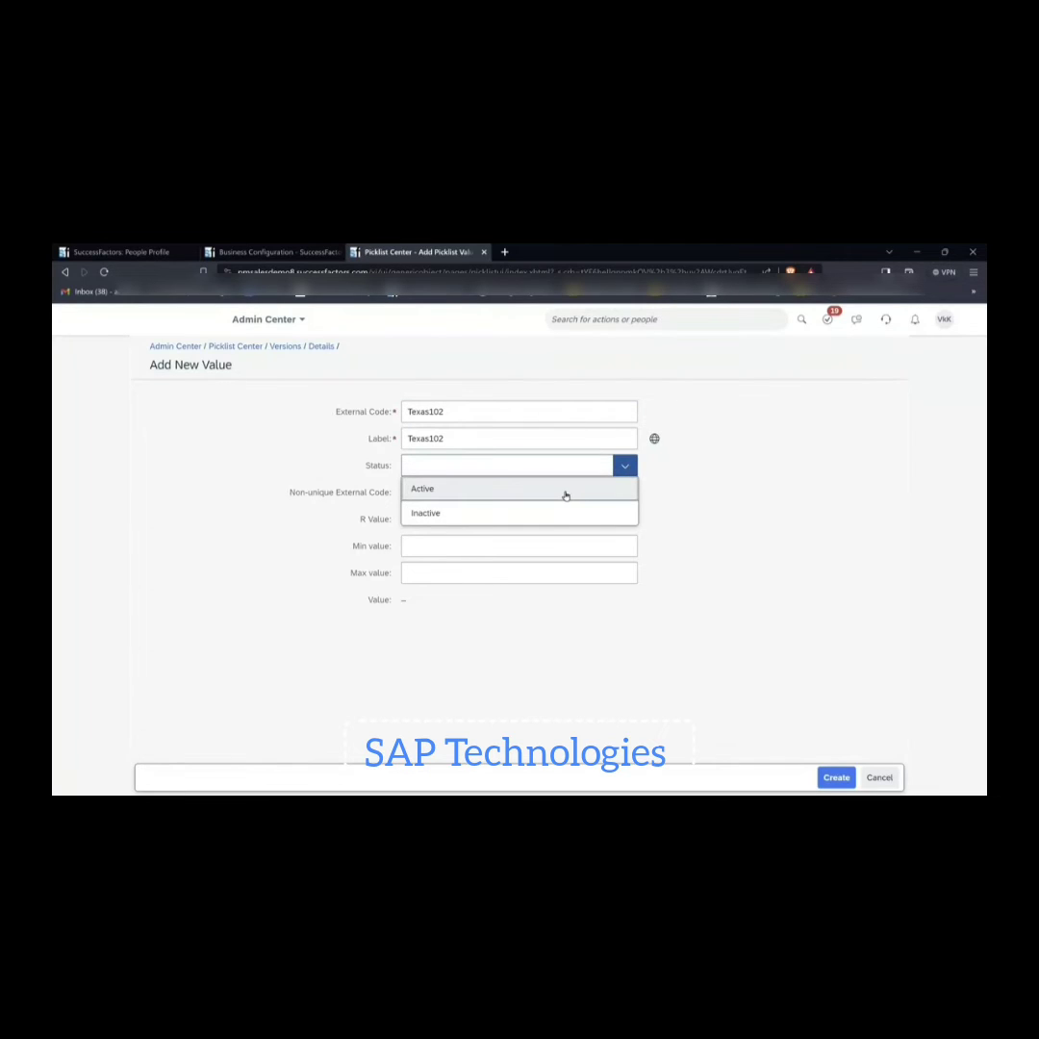
left_click(565, 491)
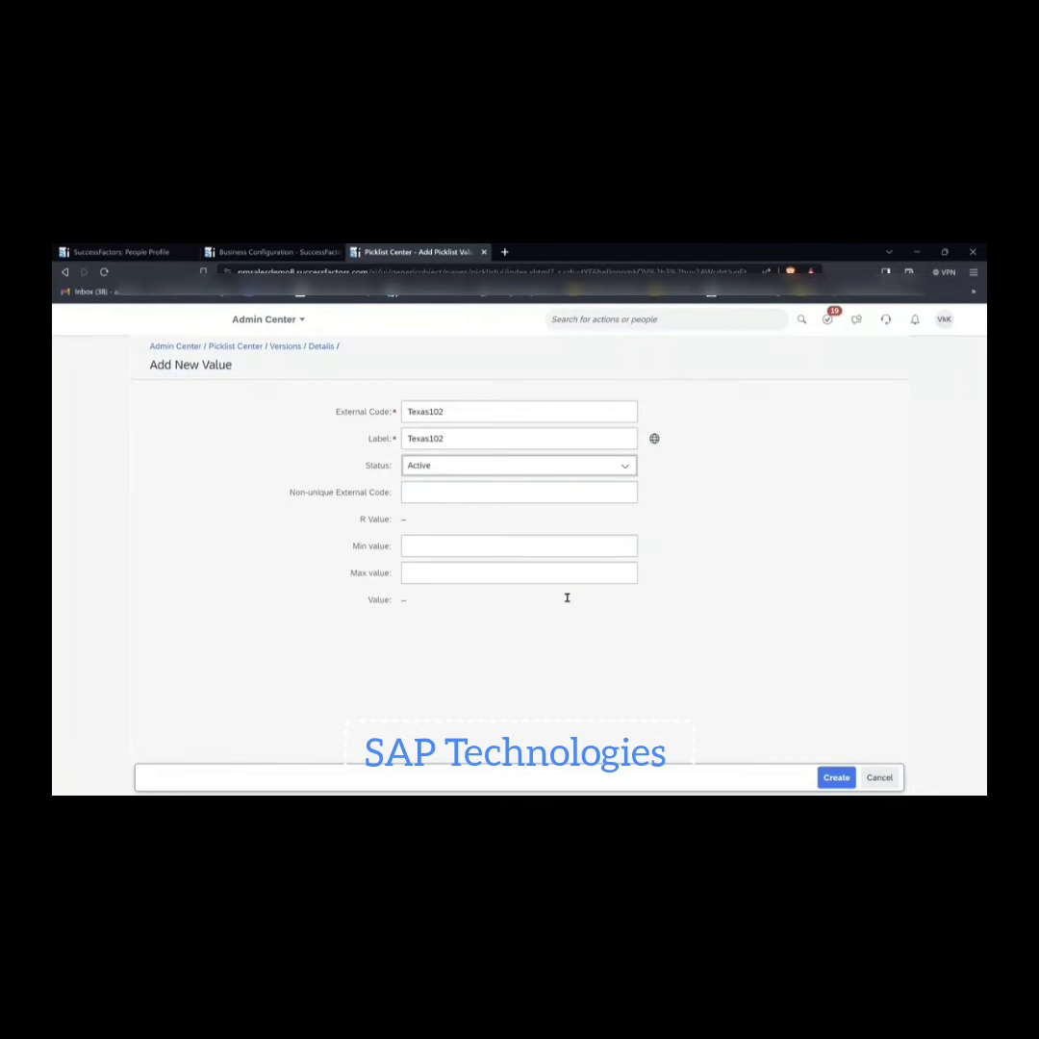
left_click(835, 778)
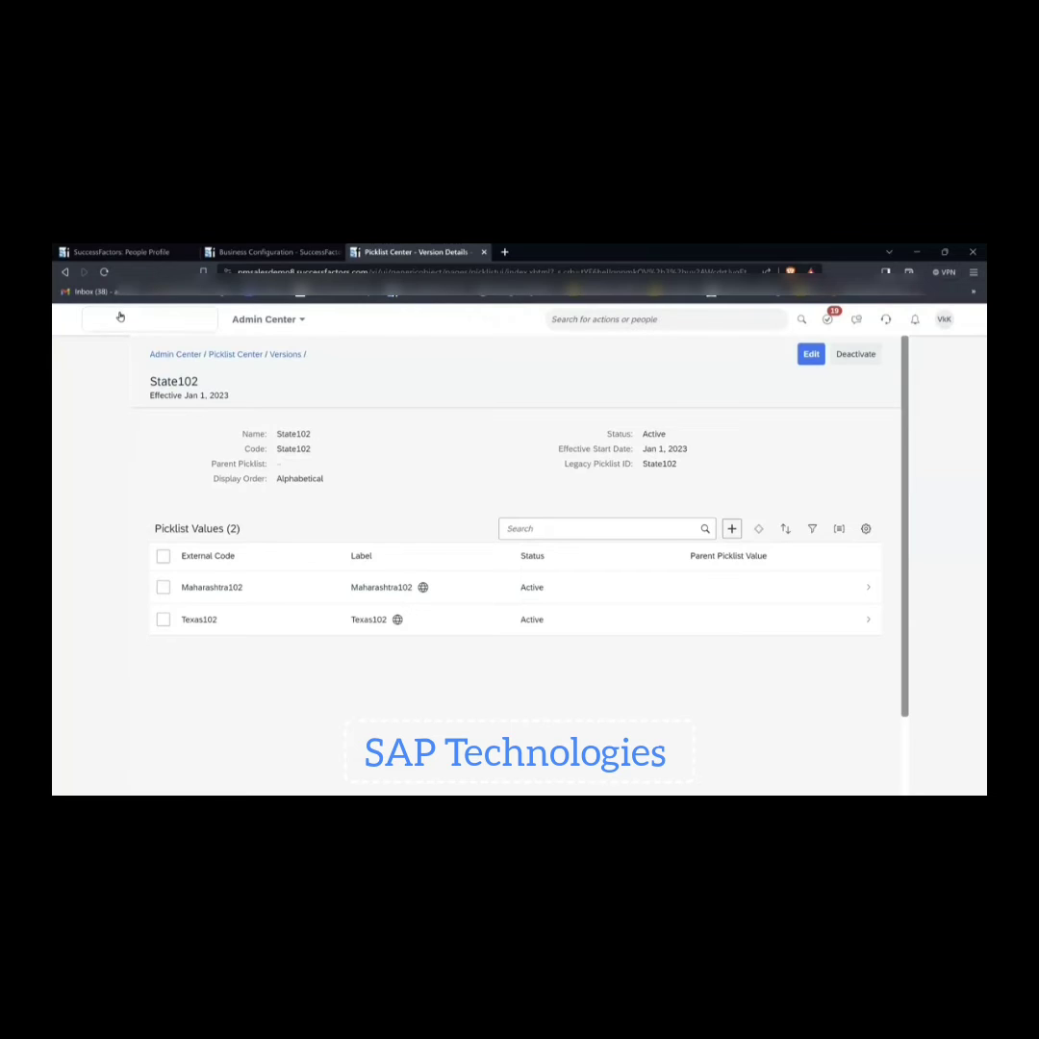
Reload the State102 picklist page, then consult slide 5 of PICKLIST.odp in LibreOffice Impress and return to the browser
left_click(103, 272)
key("alt+Tab")
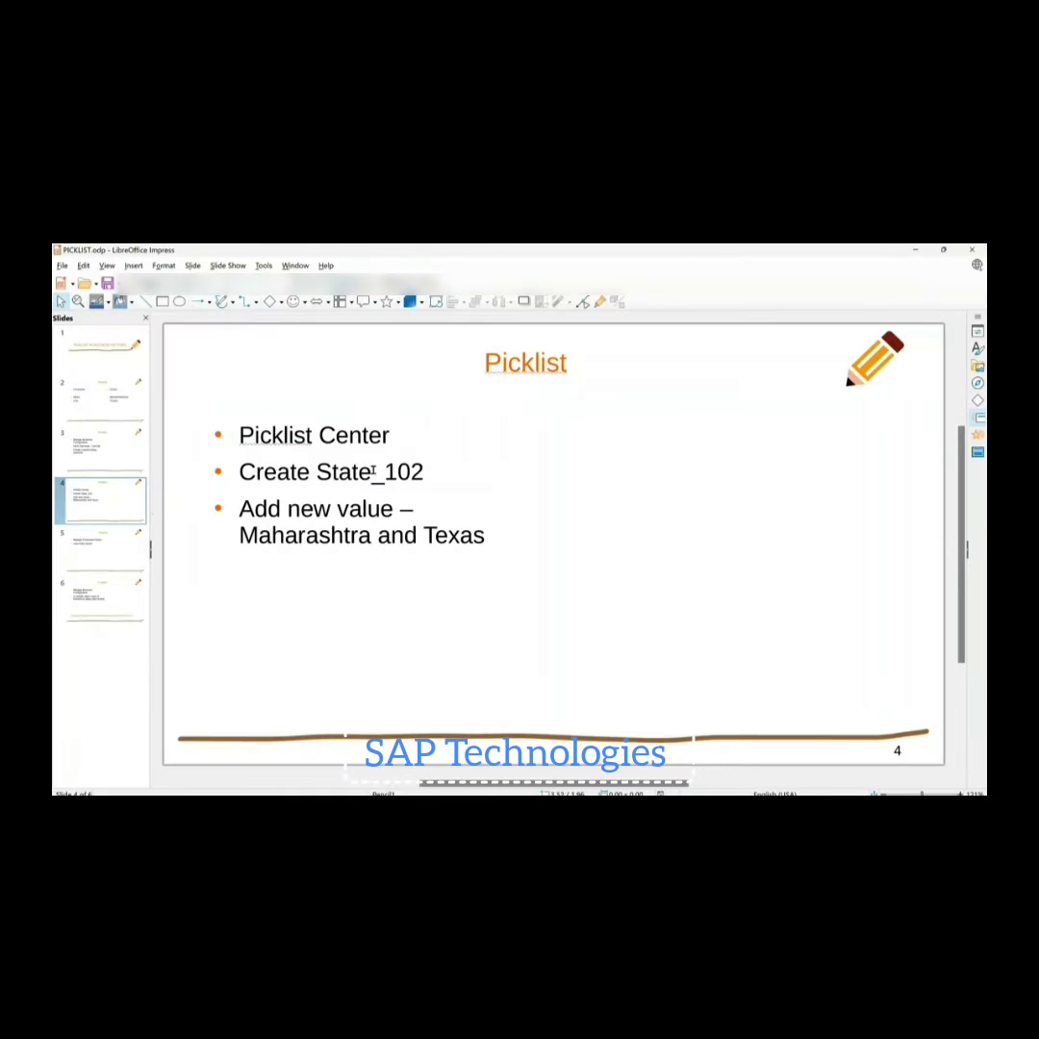
left_click(102, 553)
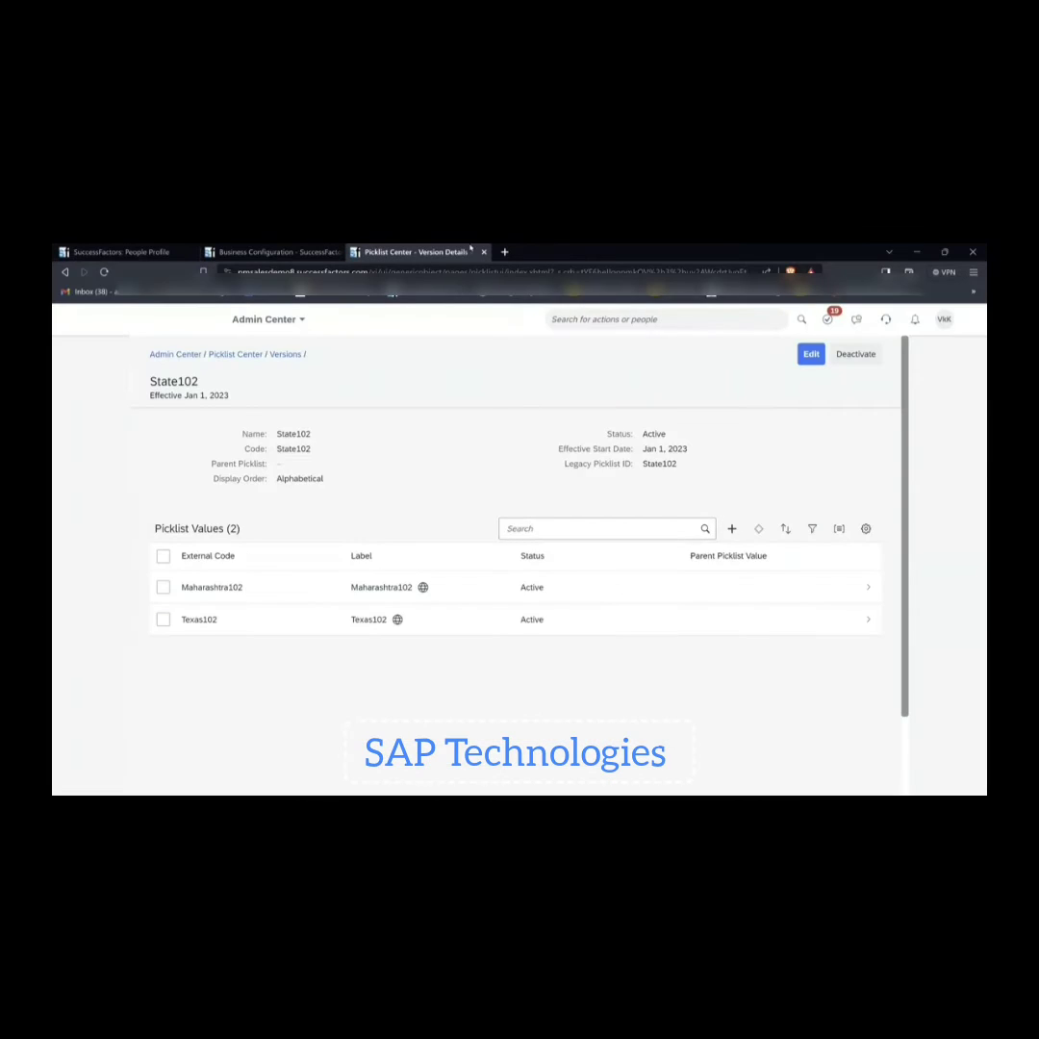
Duplicate the State102 picklist page and open Manage Permission Roles in the copy through the action search
right_click(448, 255)
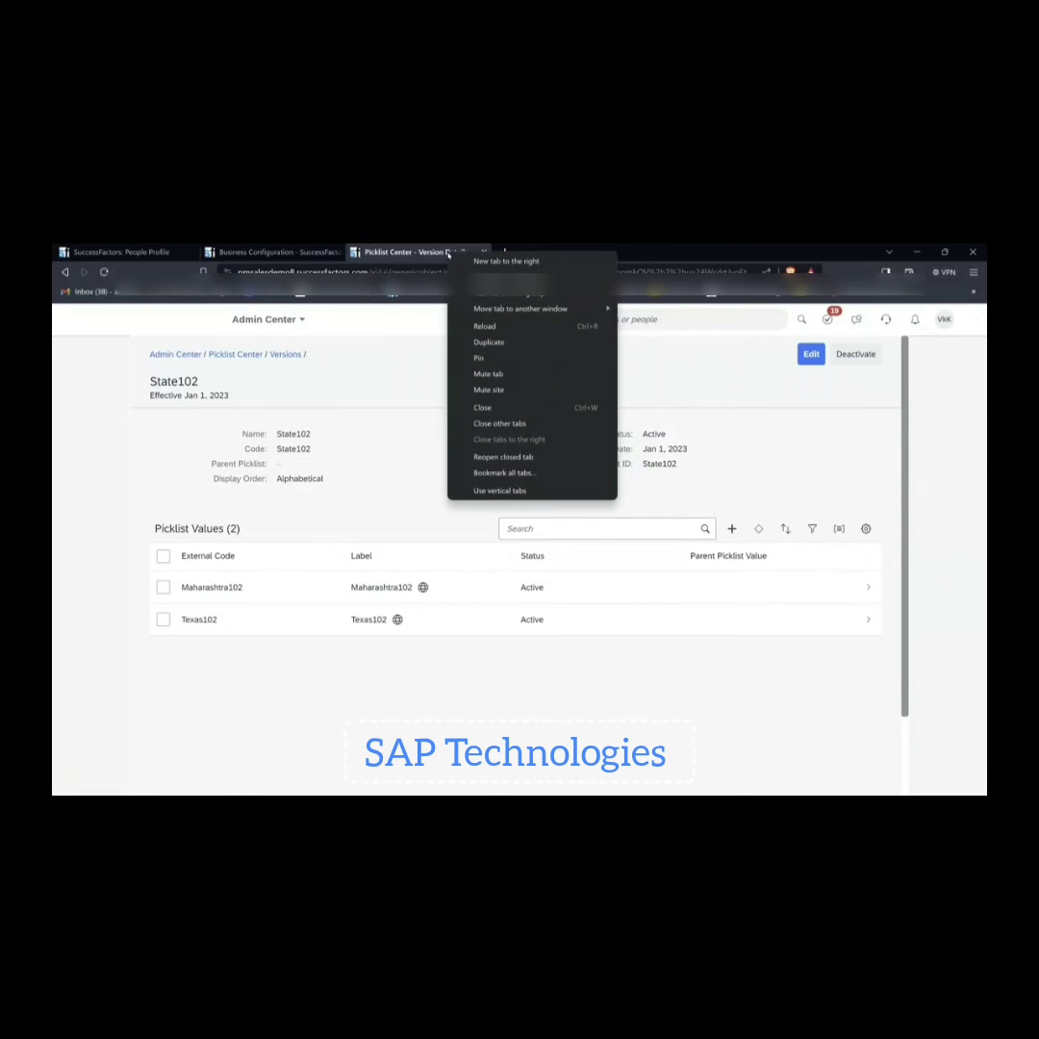
left_click(507, 341)
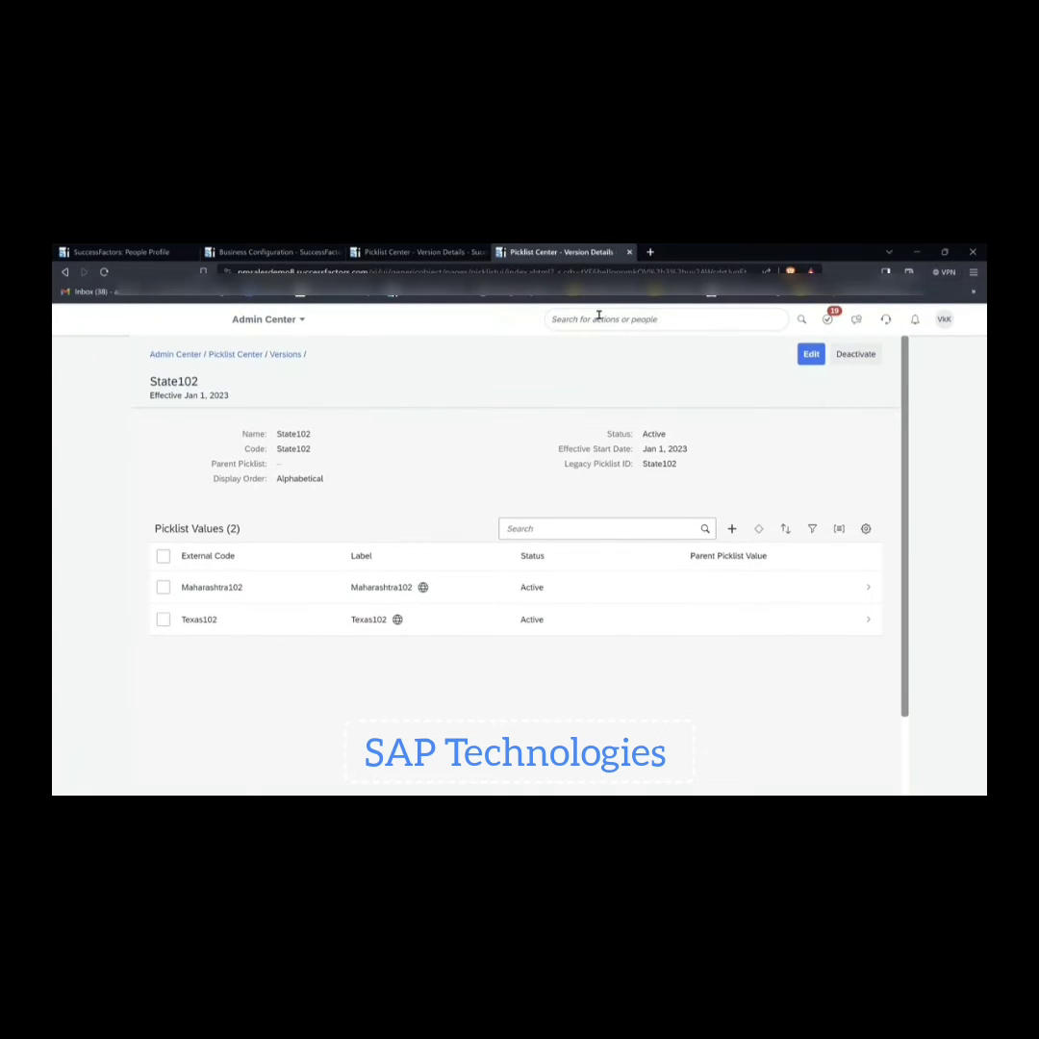
left_click(598, 318)
type("manage")
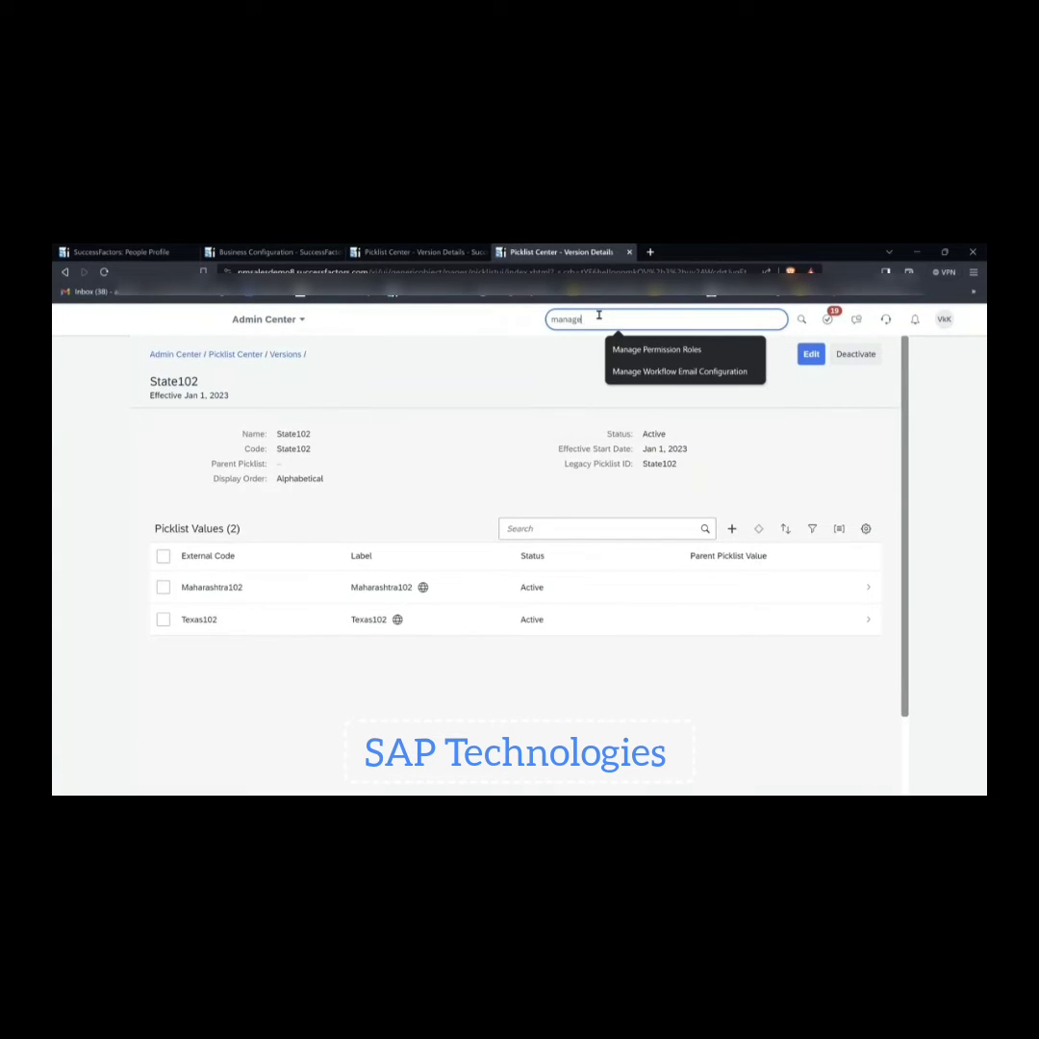
type(" permis")
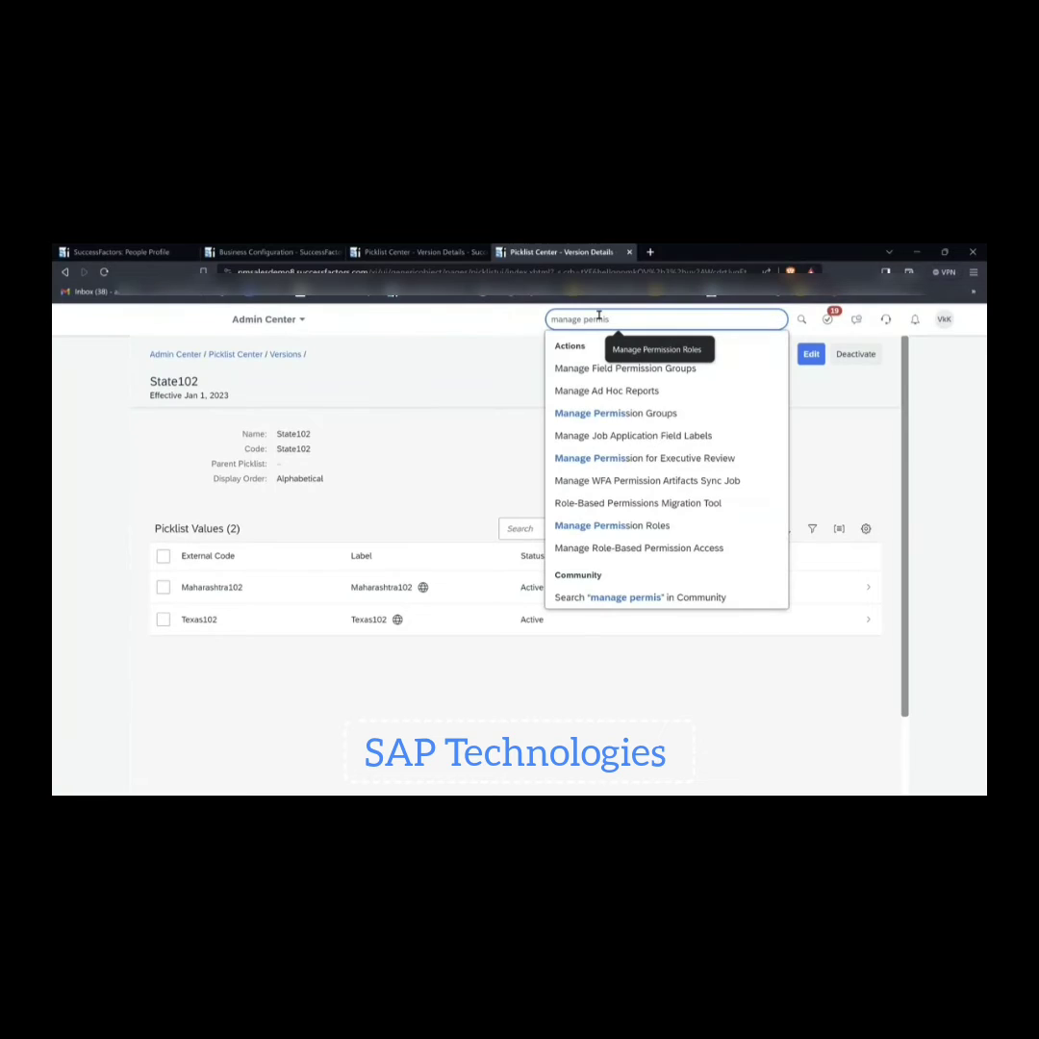
left_click(638, 529)
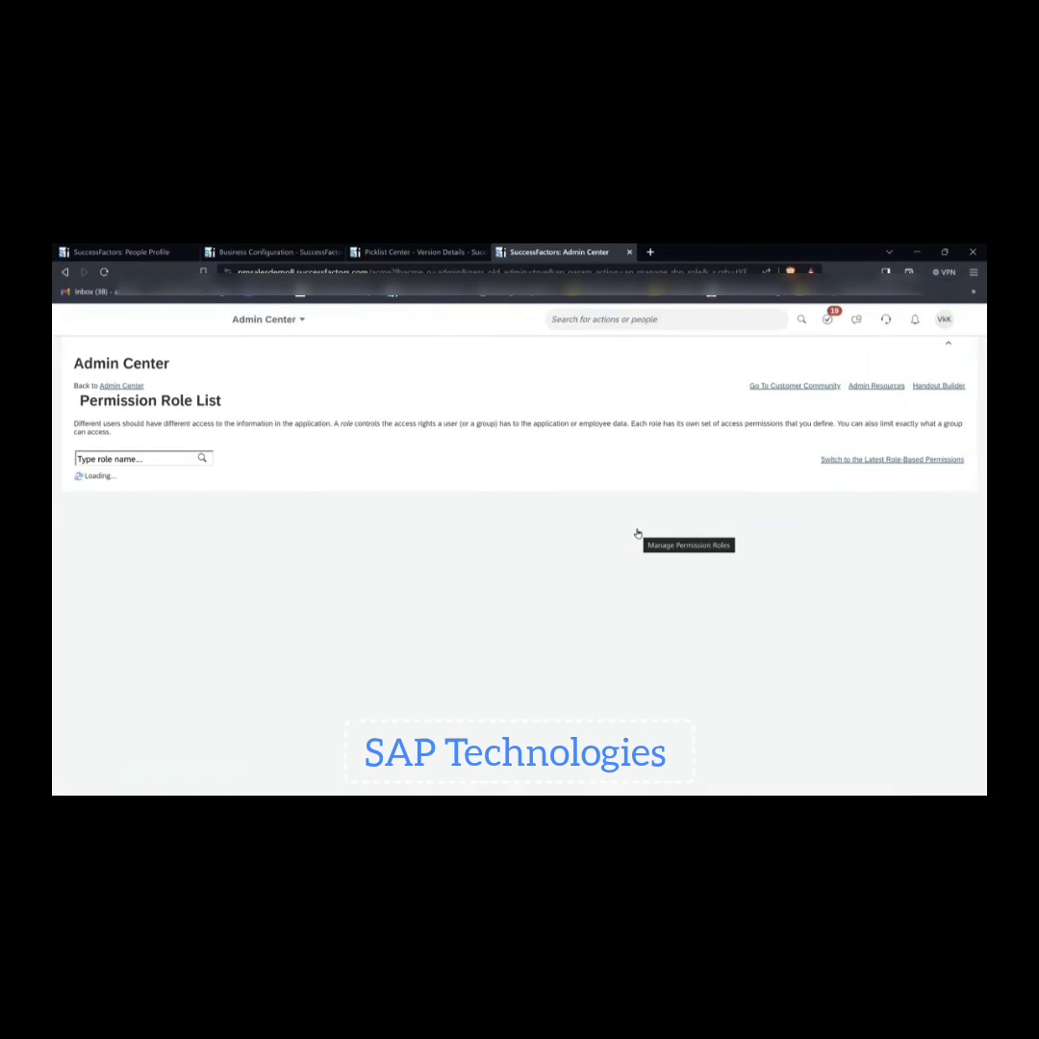
Review the employee's Job Information edit form on the People Profile page and return to the Permission Role List
left_click(97, 252)
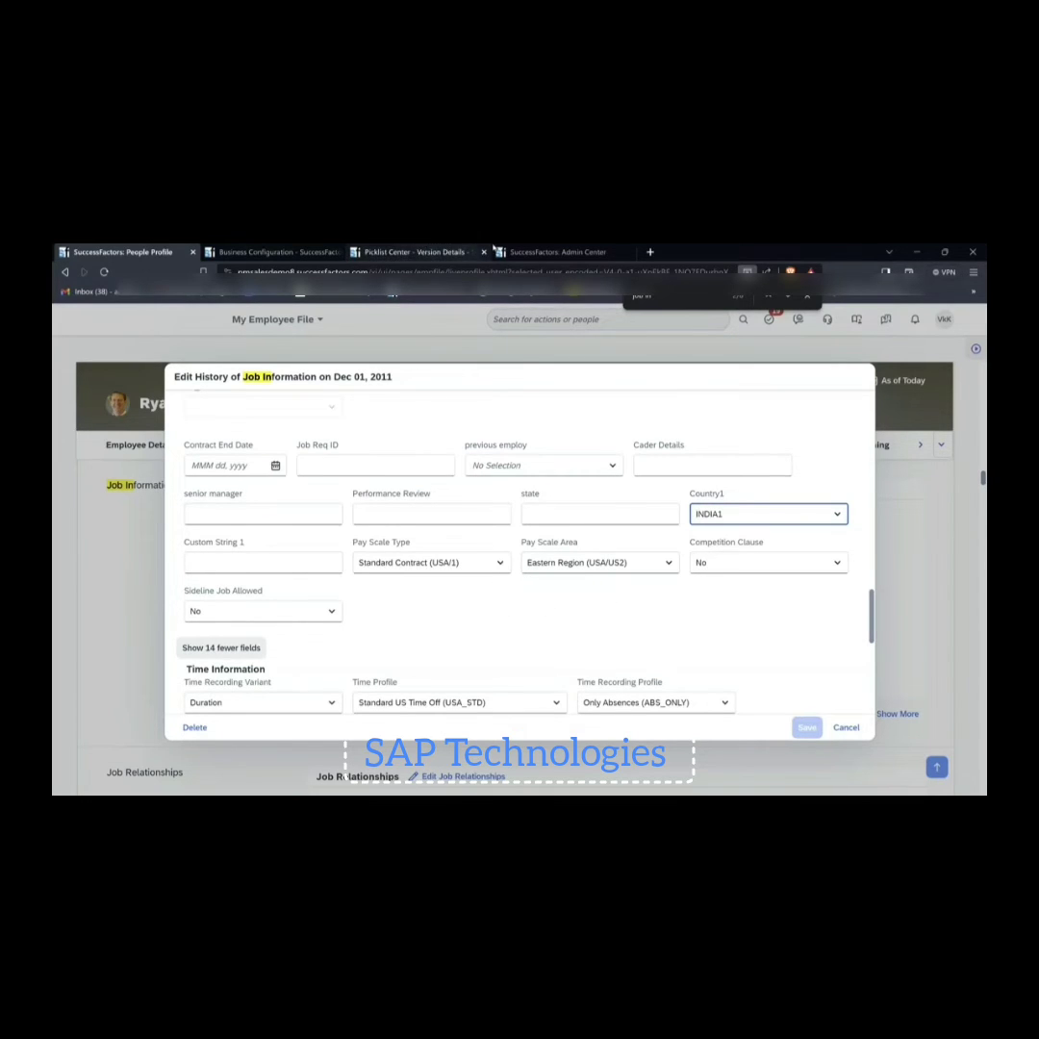
left_click(577, 251)
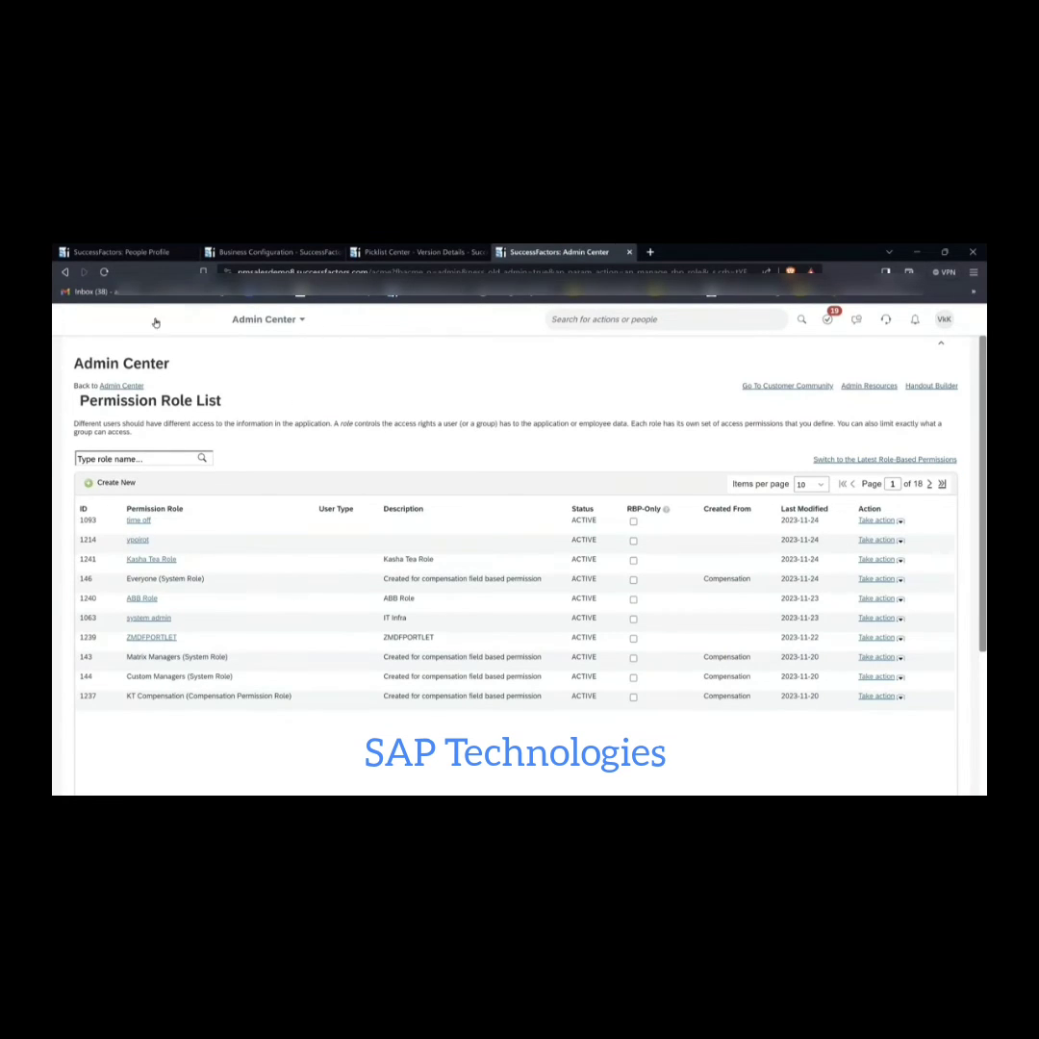
left_click(116, 251)
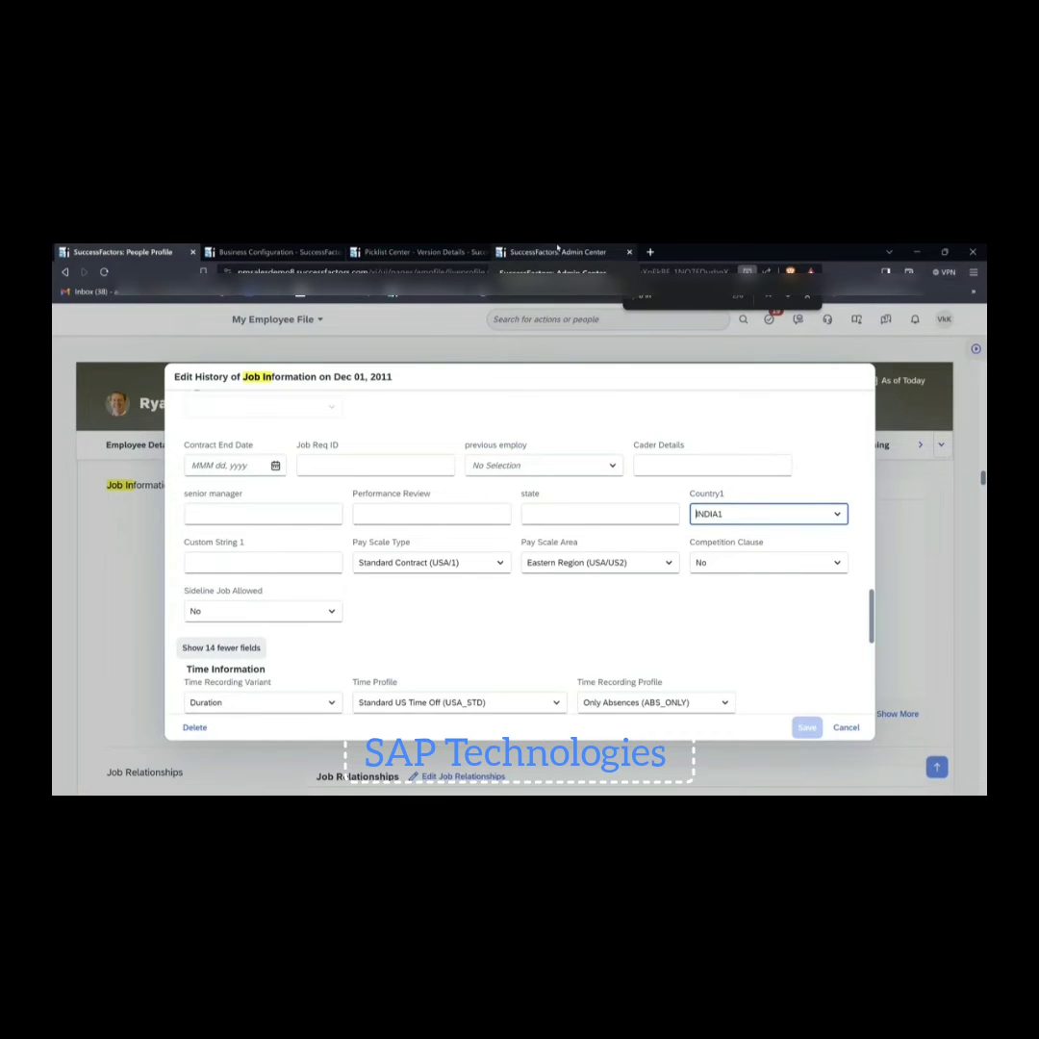
left_click(557, 251)
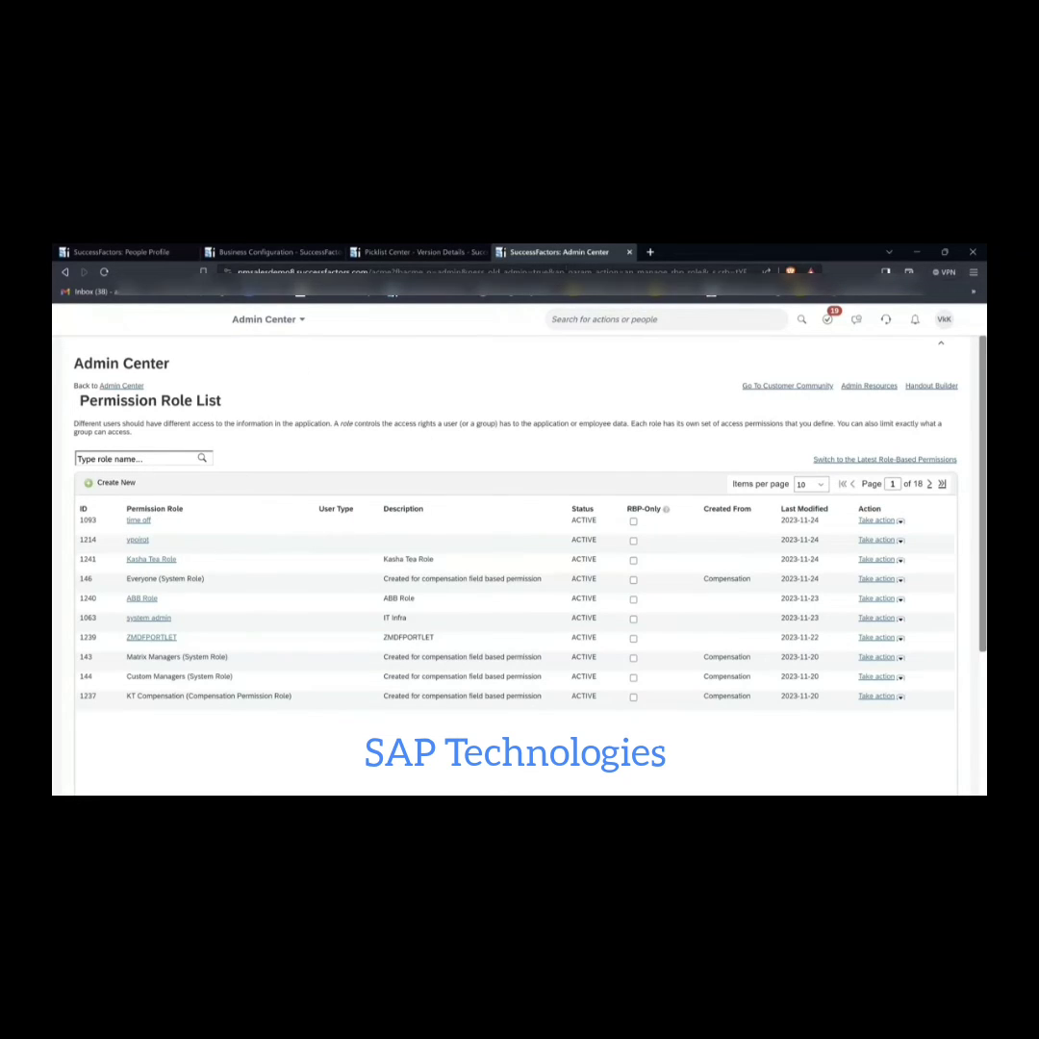
Duplicate the Permission Role List page and open User Role Search in the copy through the action search
right_click(572, 253)
left_click(647, 343)
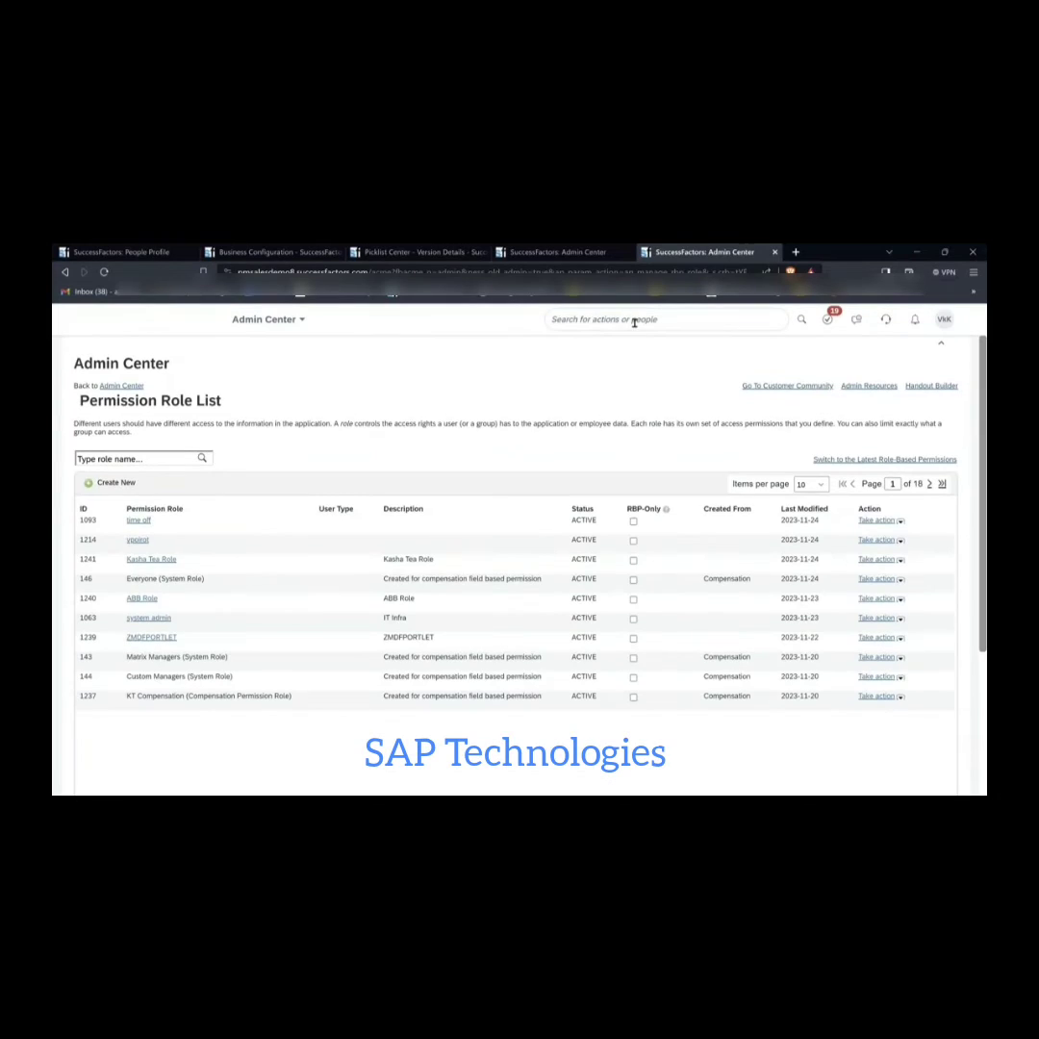
left_click(634, 320)
type("user rol")
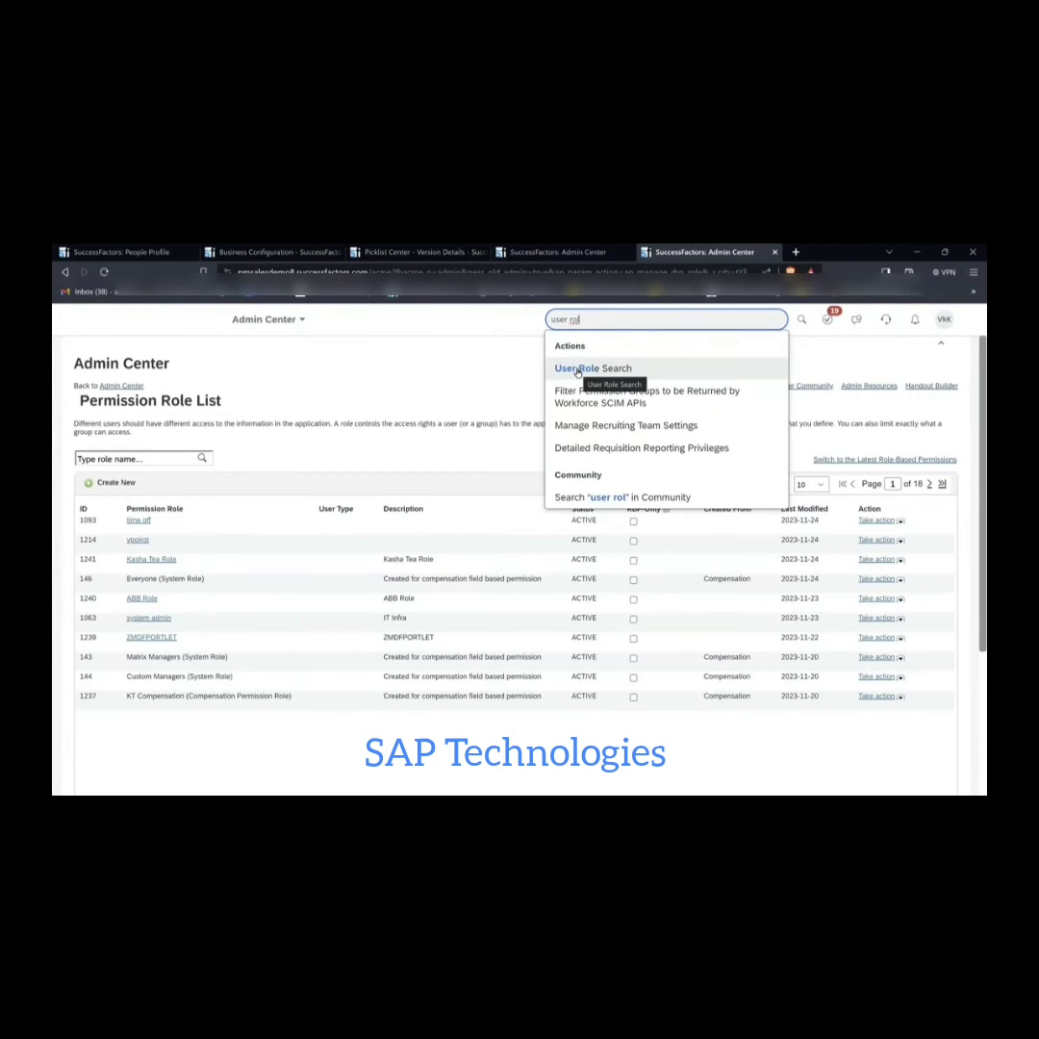
left_click(577, 371)
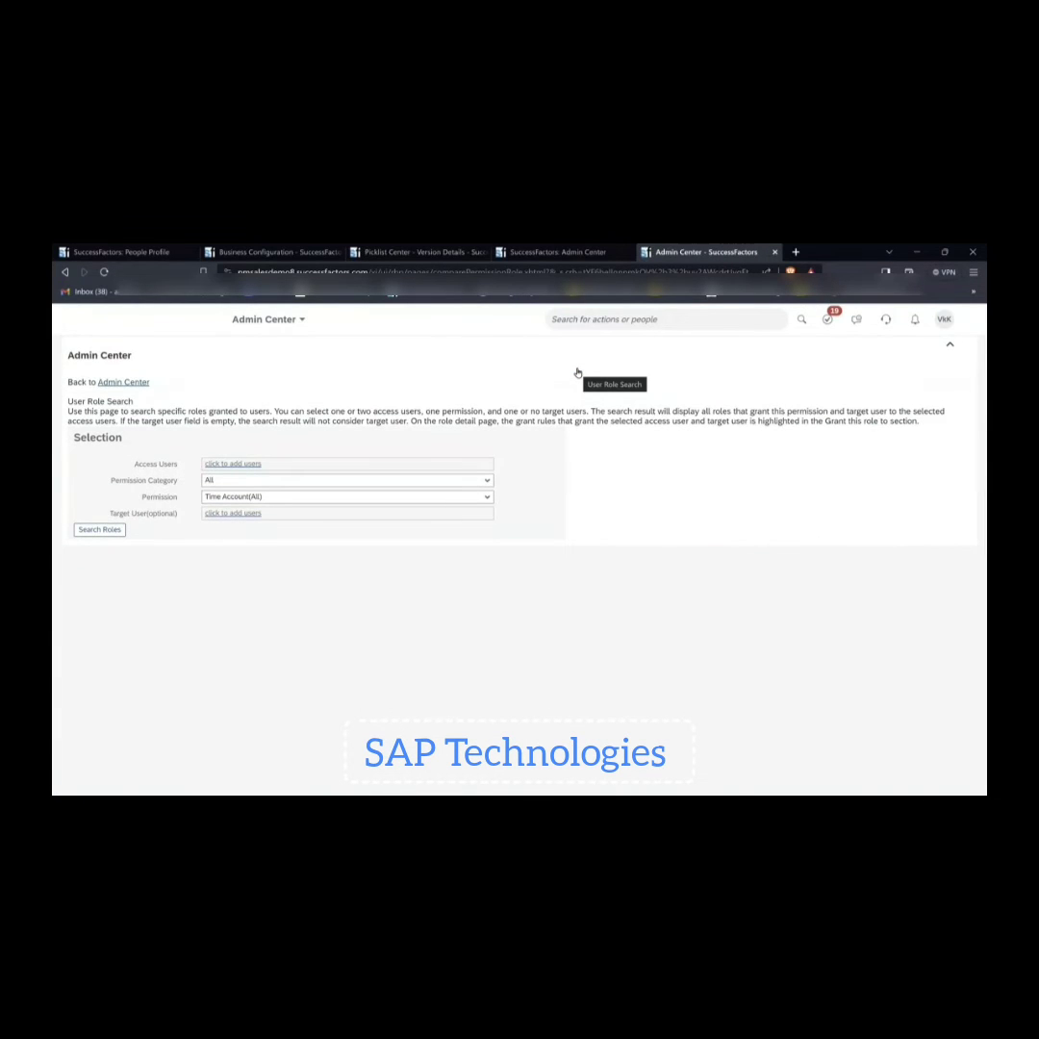
Search for the employee by first name and select the matching account as the access user for the role search
left_click(285, 467)
left_click(356, 442)
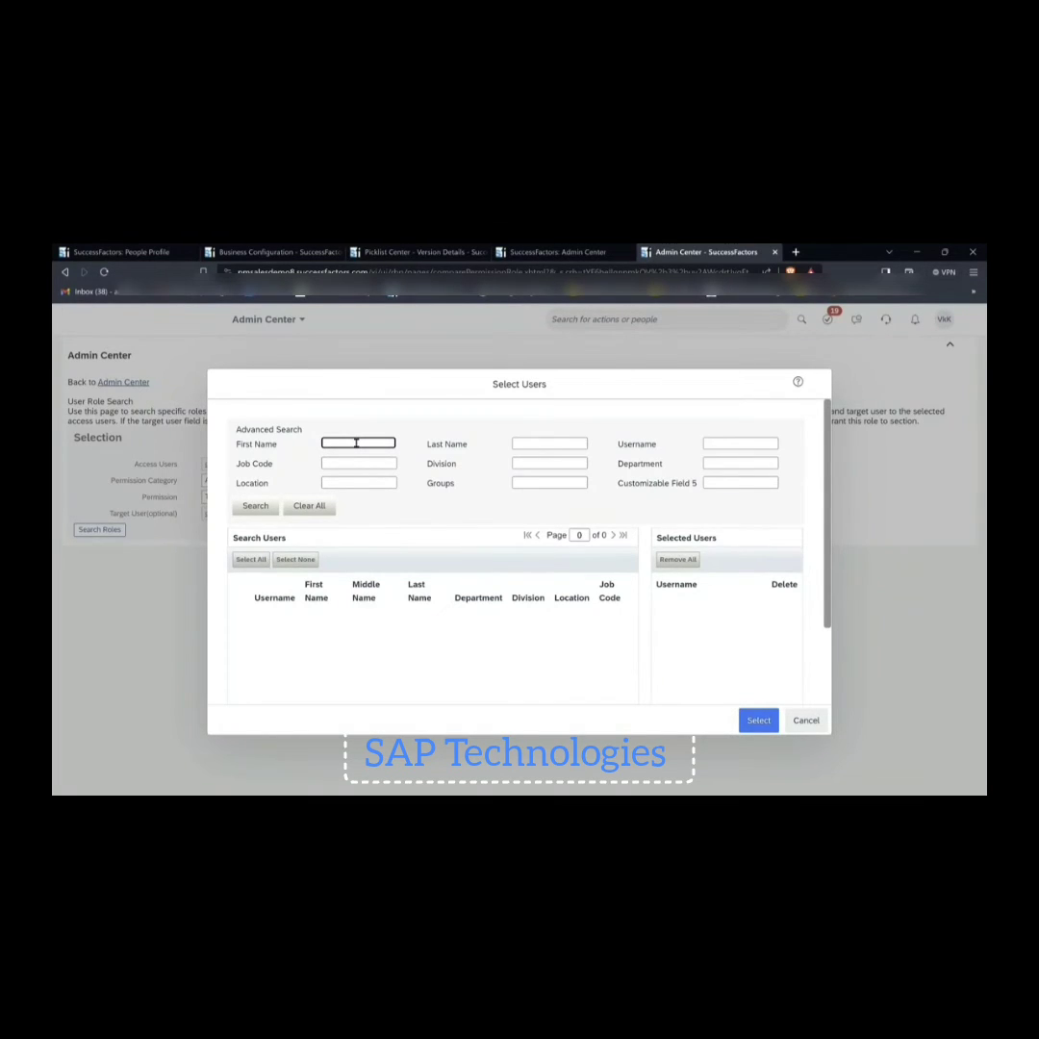
type("ryan")
left_click(556, 467)
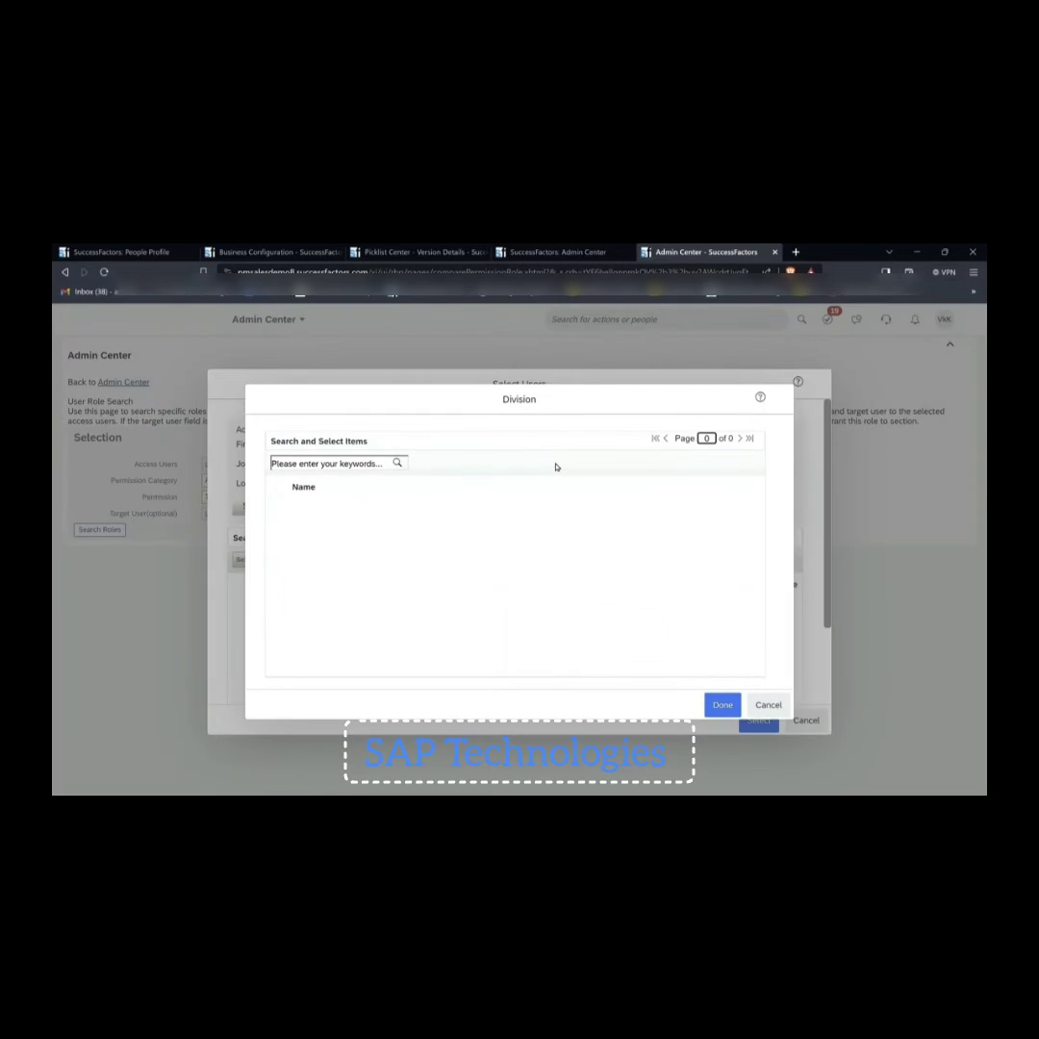
left_click(765, 705)
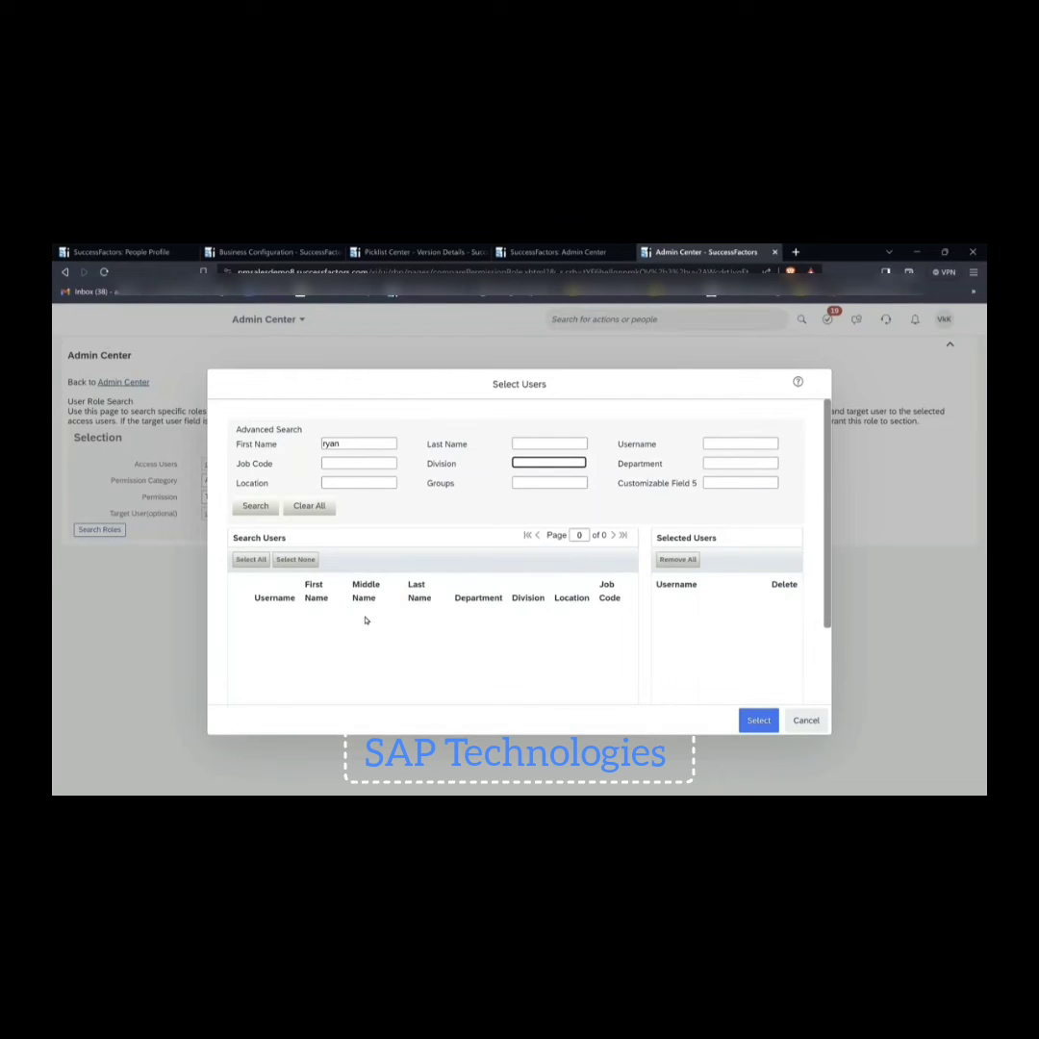
left_click(366, 440)
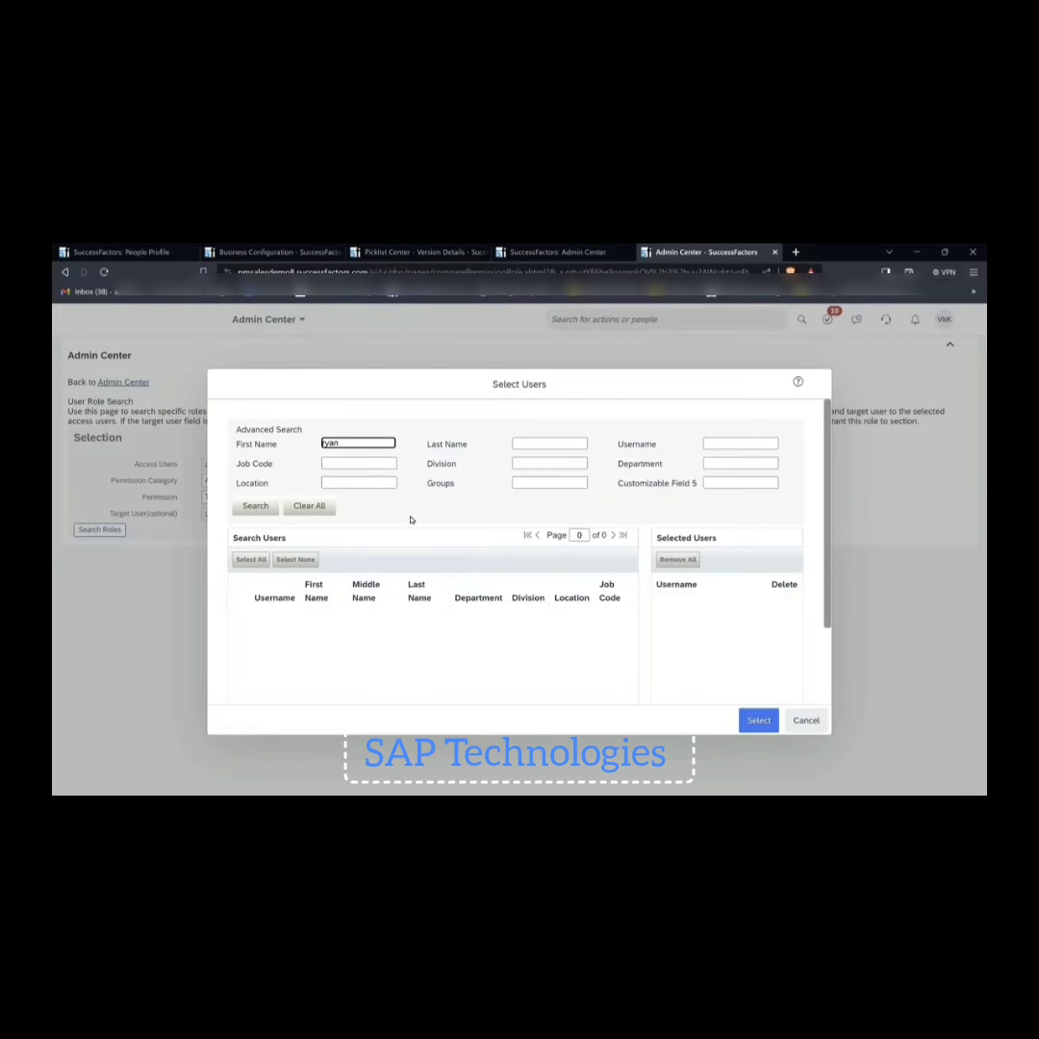
left_click(255, 507)
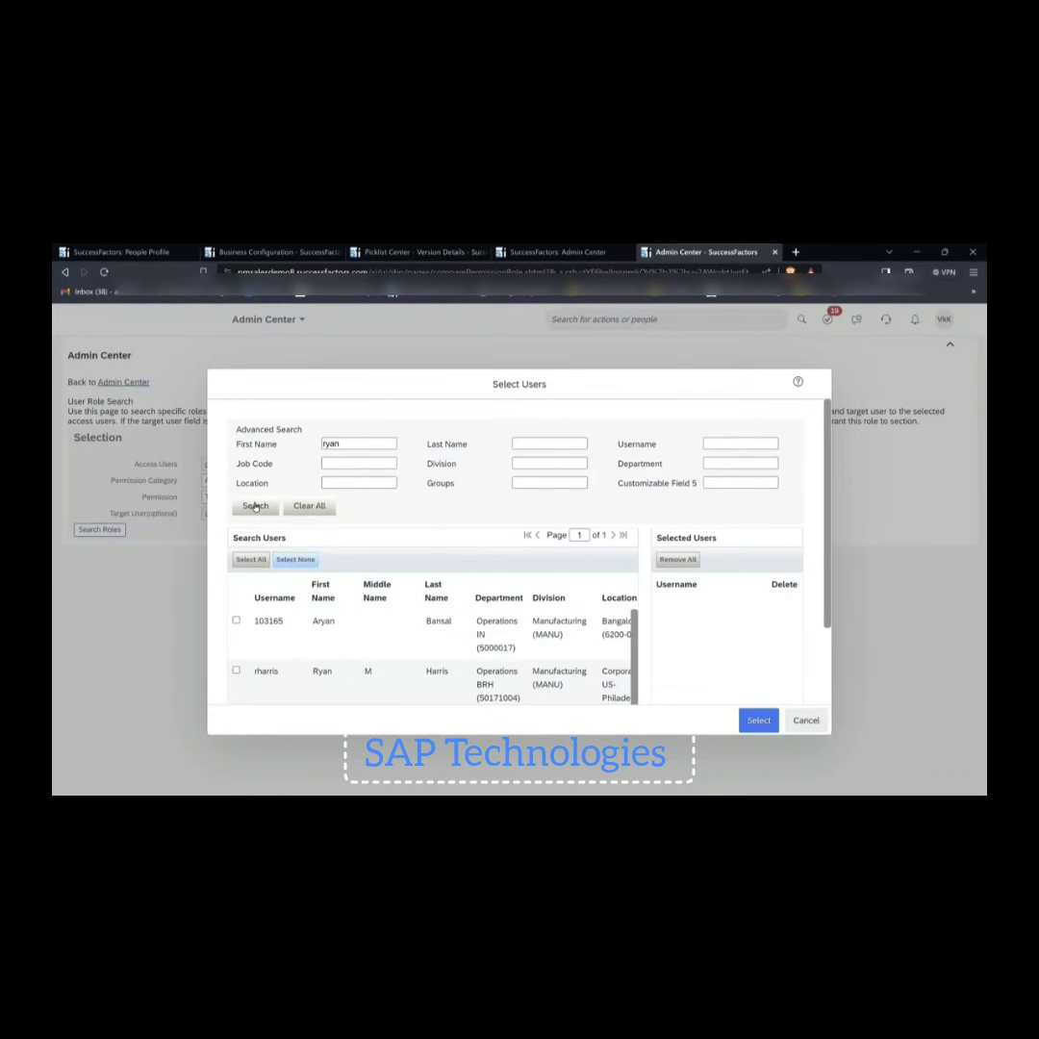
left_click(236, 672)
left_click(756, 724)
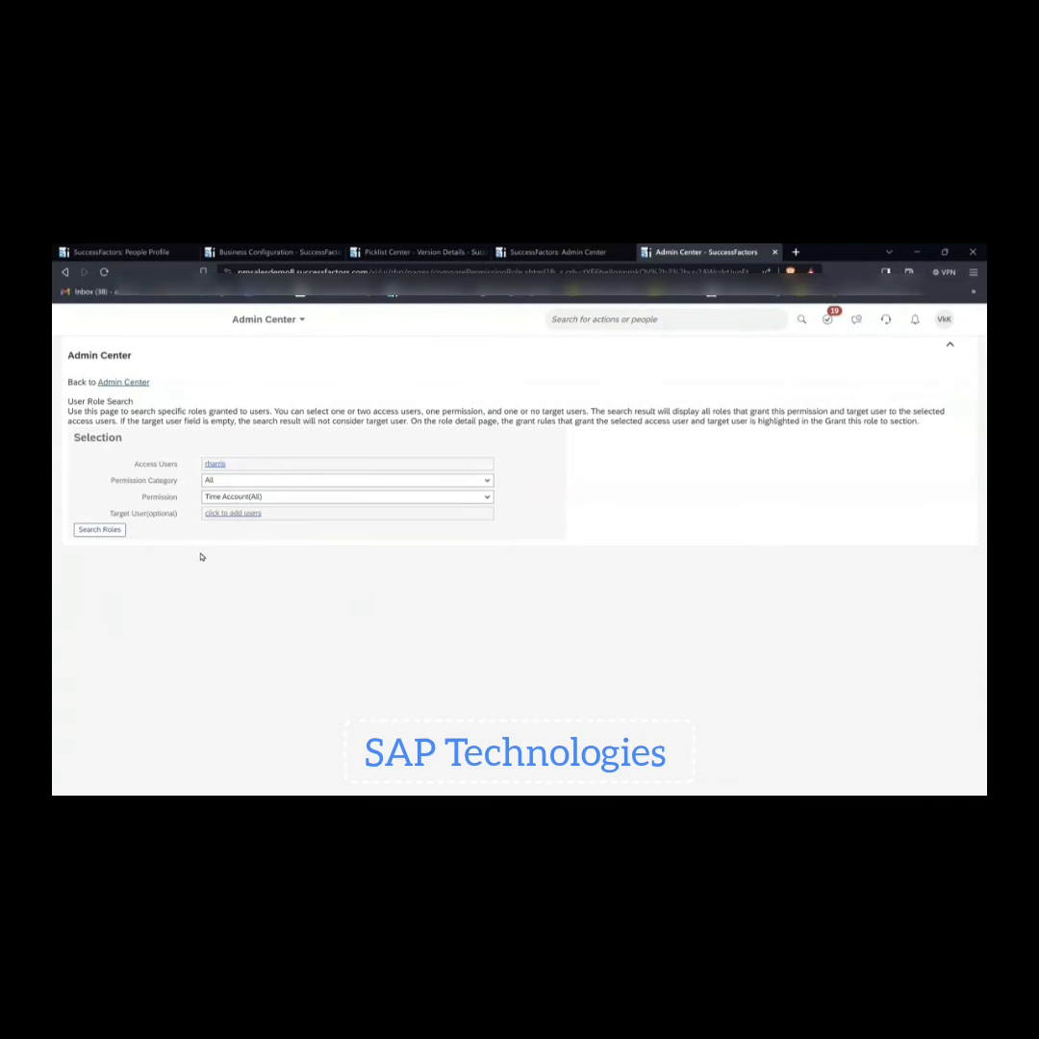
Search the roles granted to the access user for Time Account(All) and compare them with the Permission Role List
left_click(107, 531)
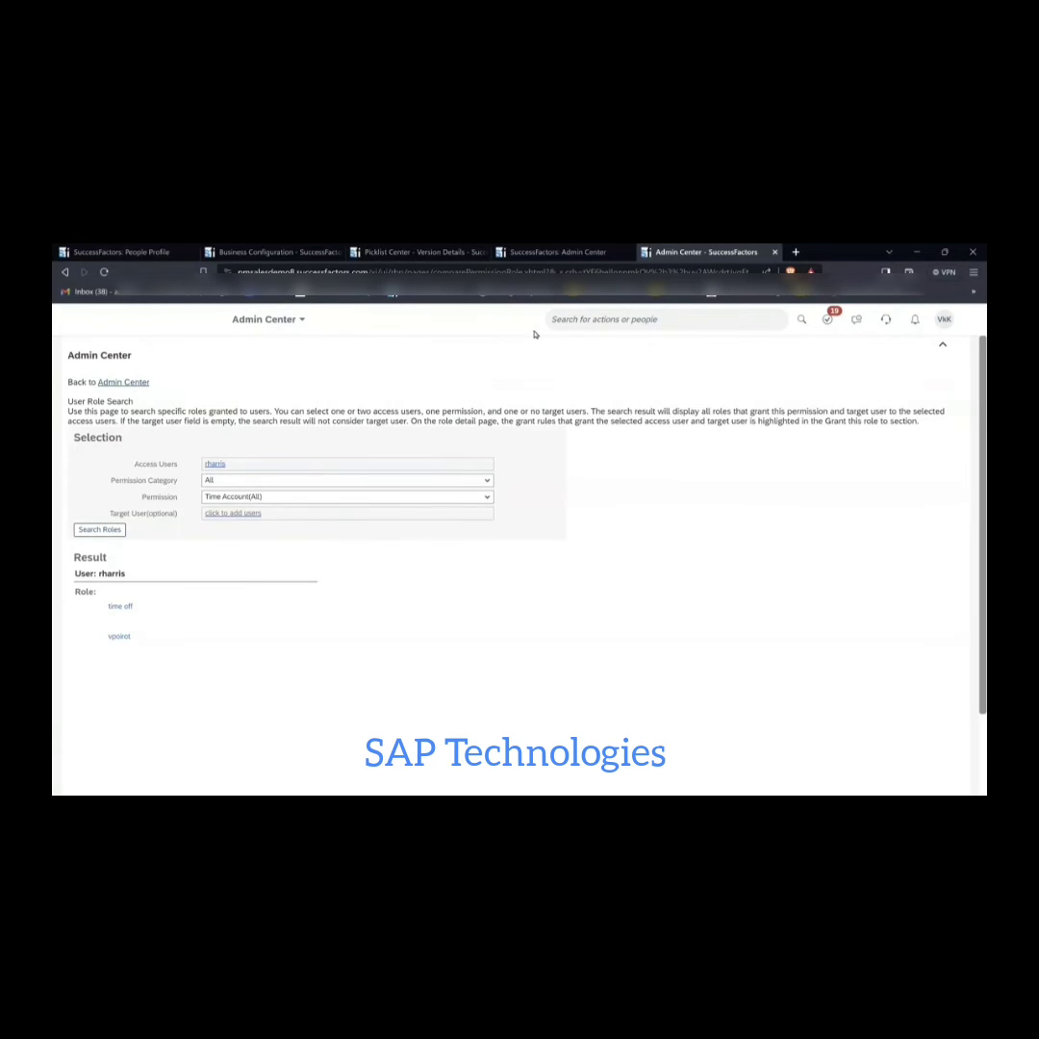
left_click(557, 251)
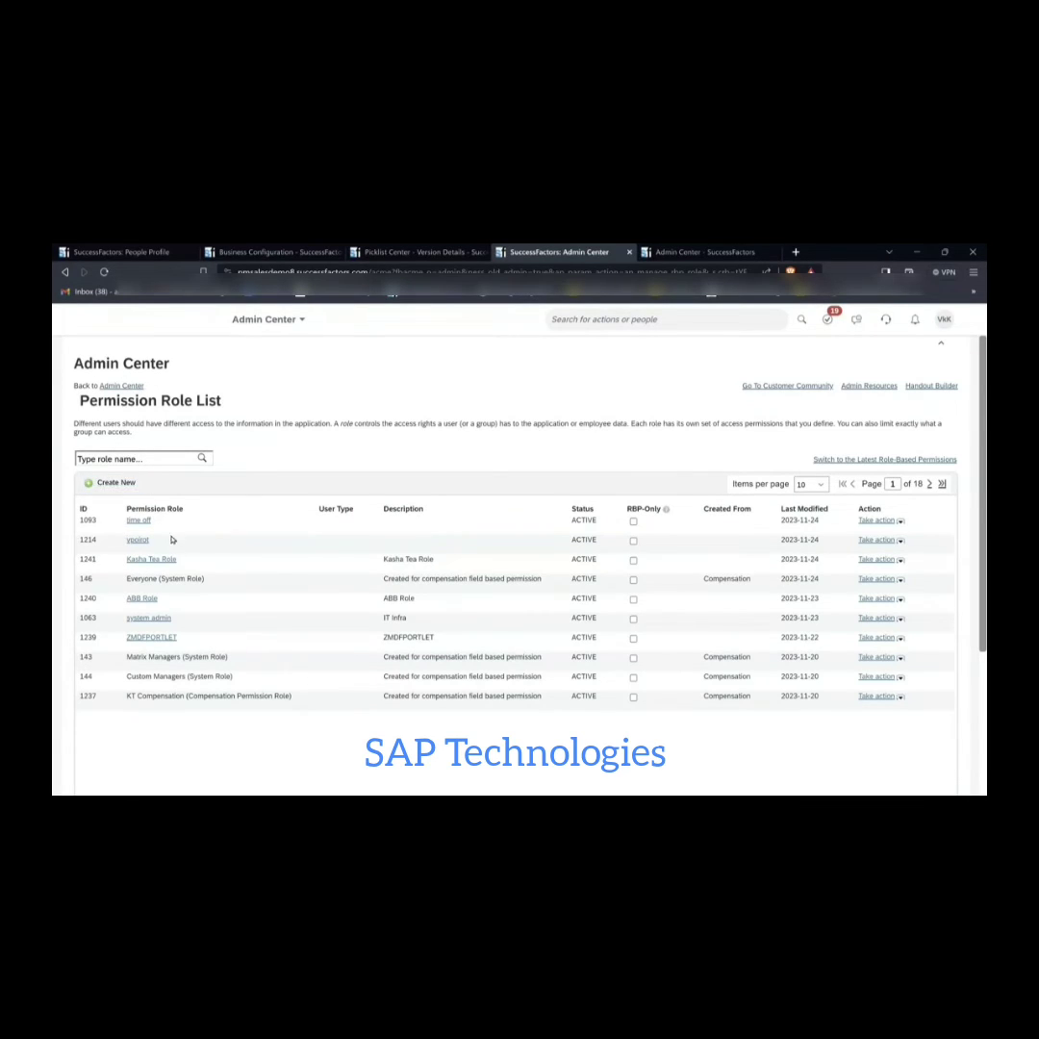
left_click(175, 458)
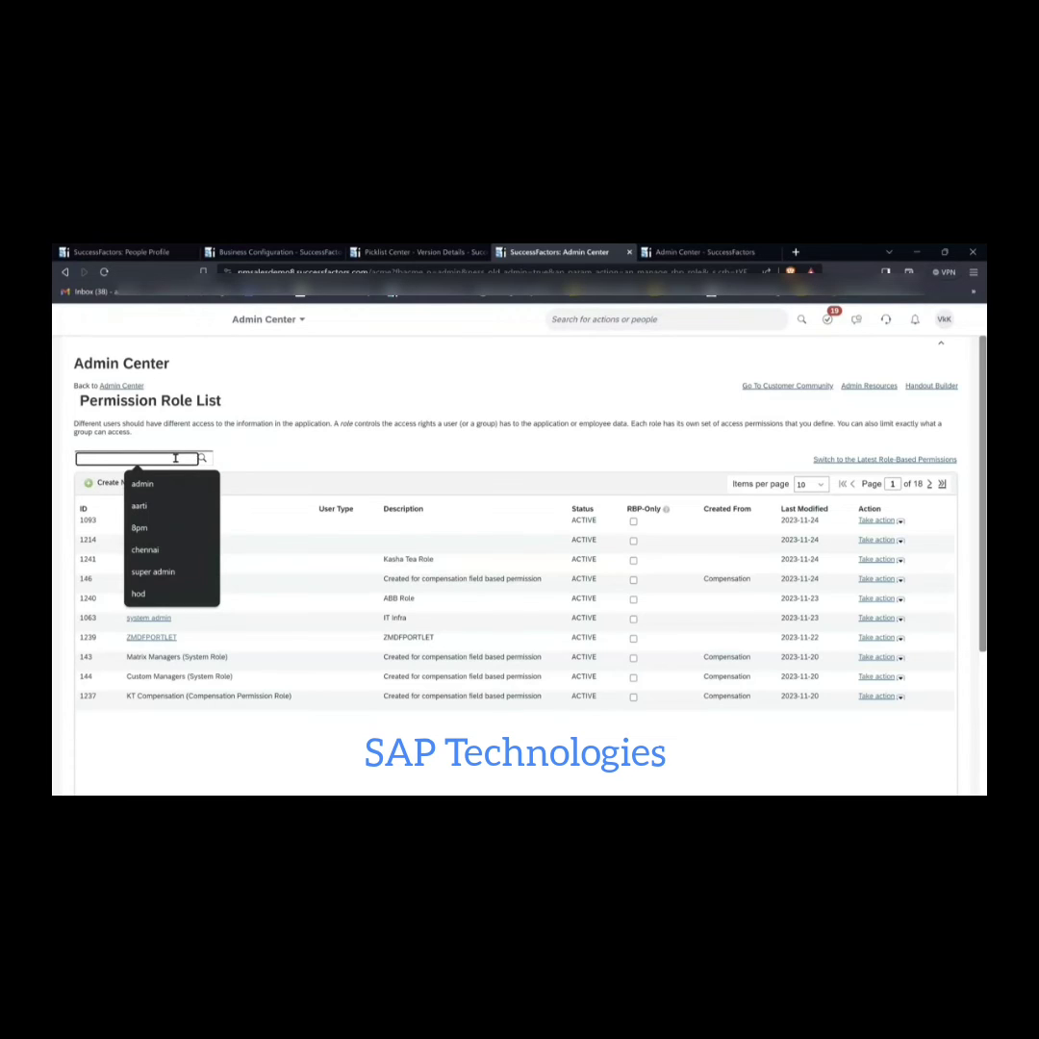
left_click(277, 456)
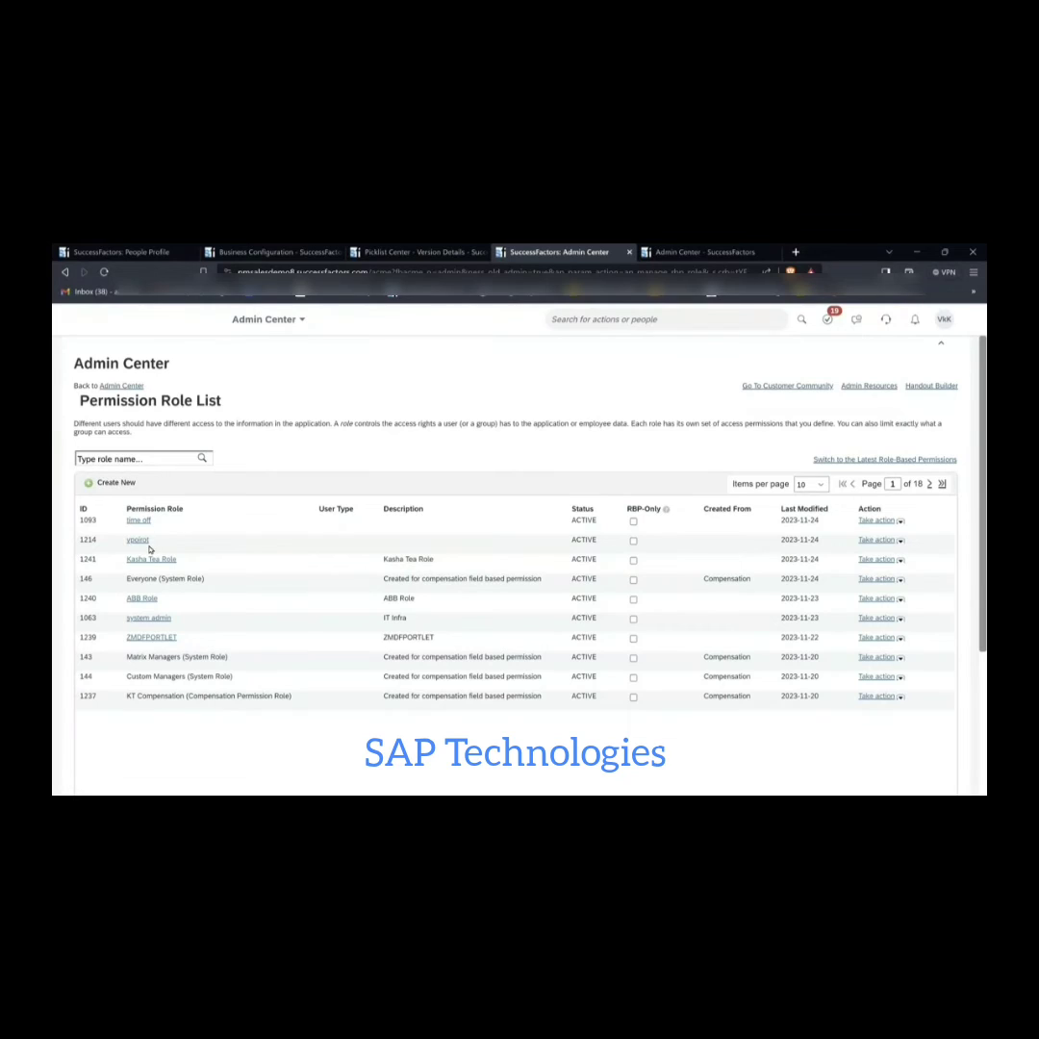
left_click(690, 255)
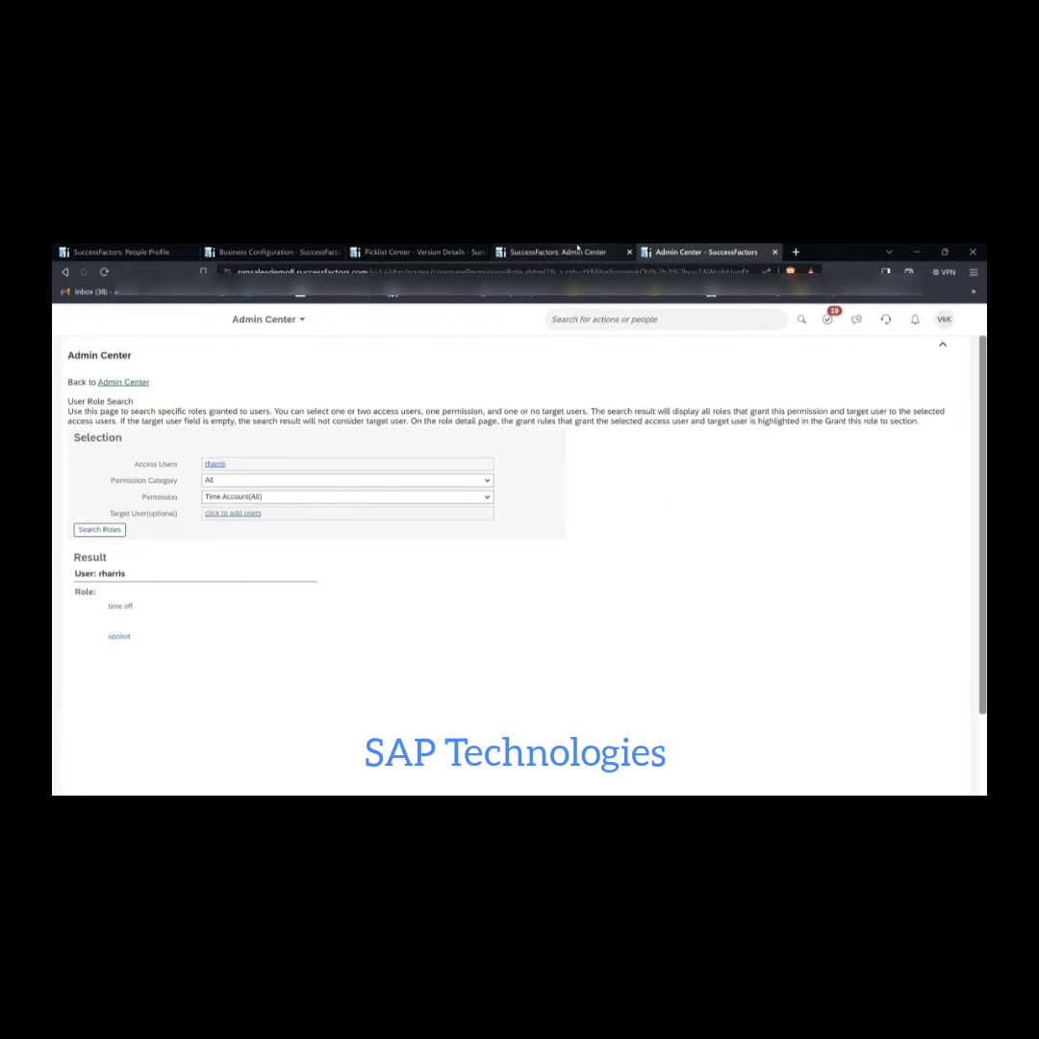
left_click(577, 251)
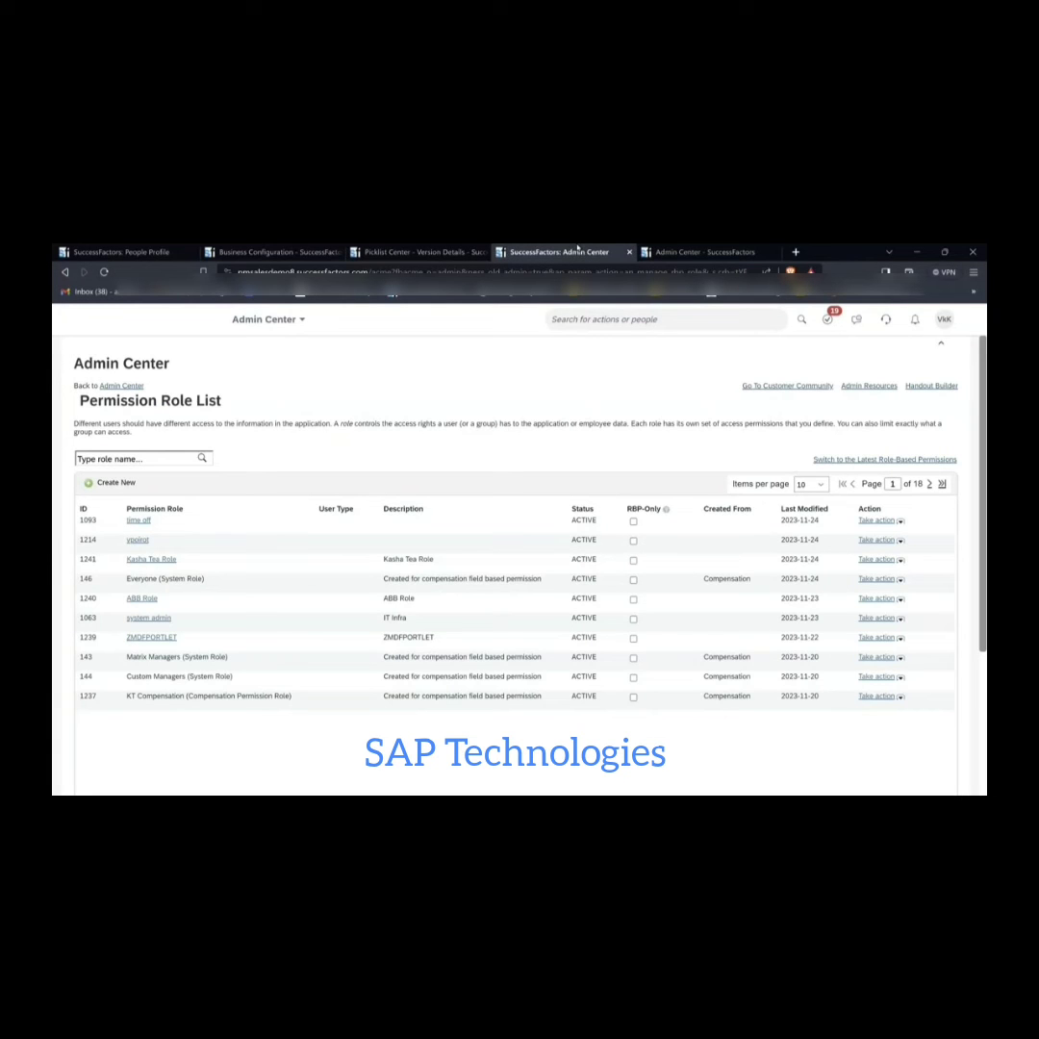
Open the time off role's permission settings and locate Job Information under Employee Central Effective Dated Entities
left_click(141, 522)
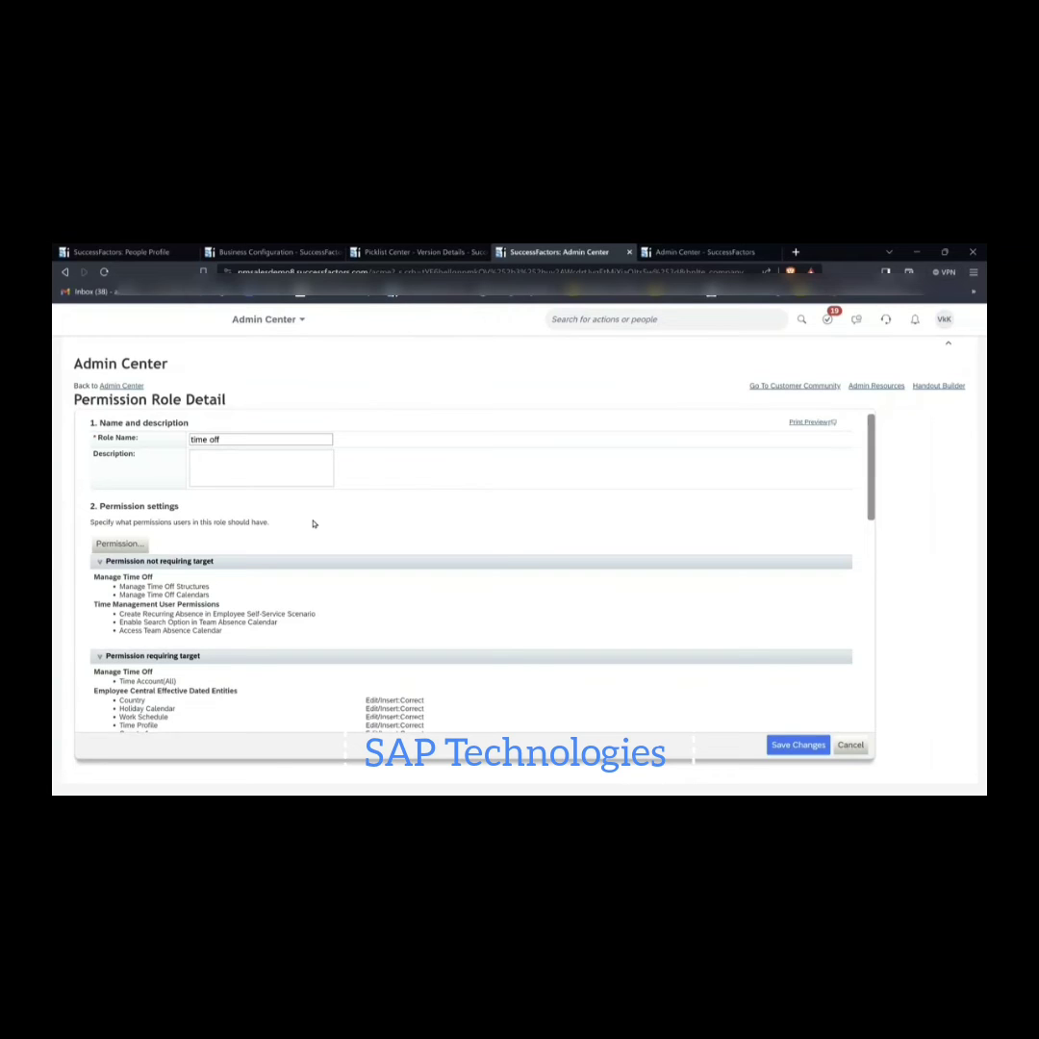
left_click(120, 543)
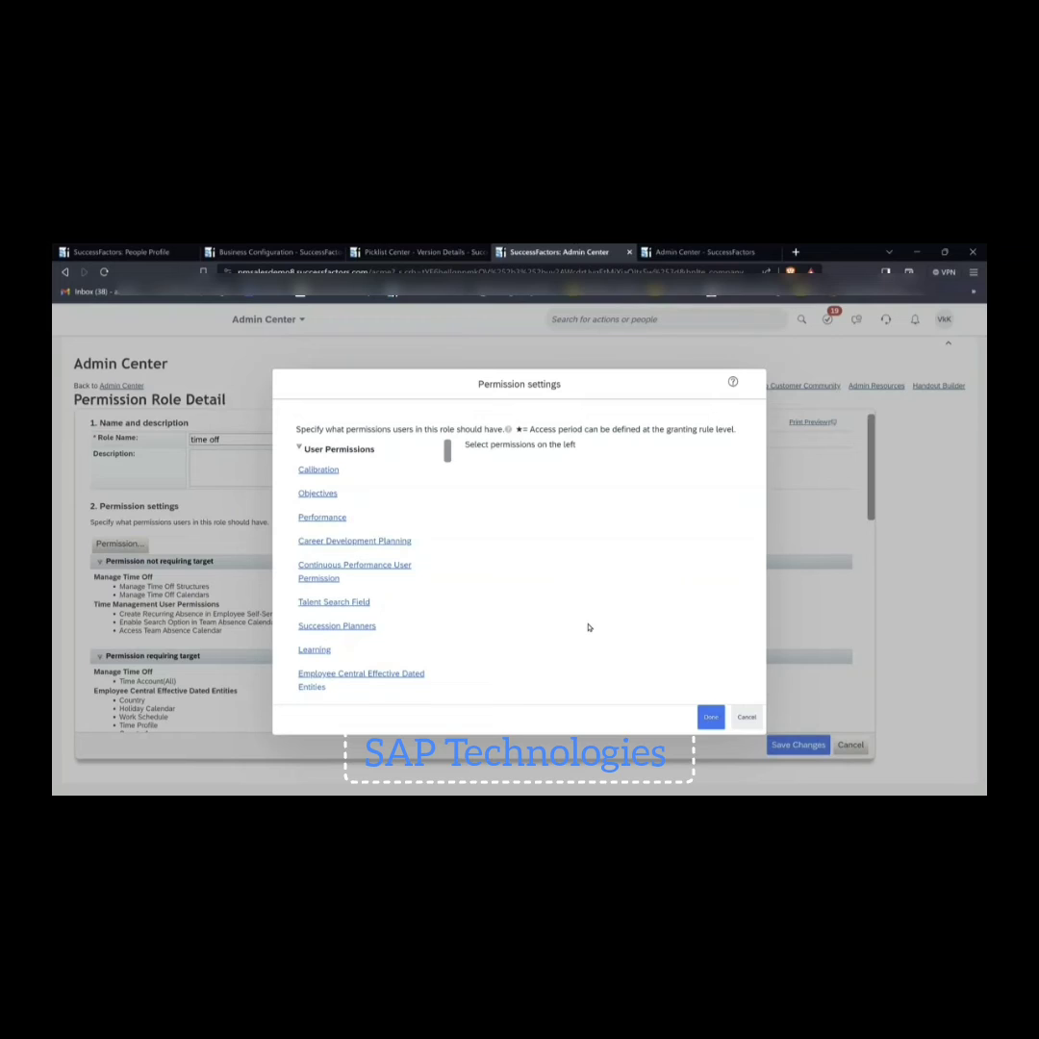
key("ctrl+f")
type("effectiv")
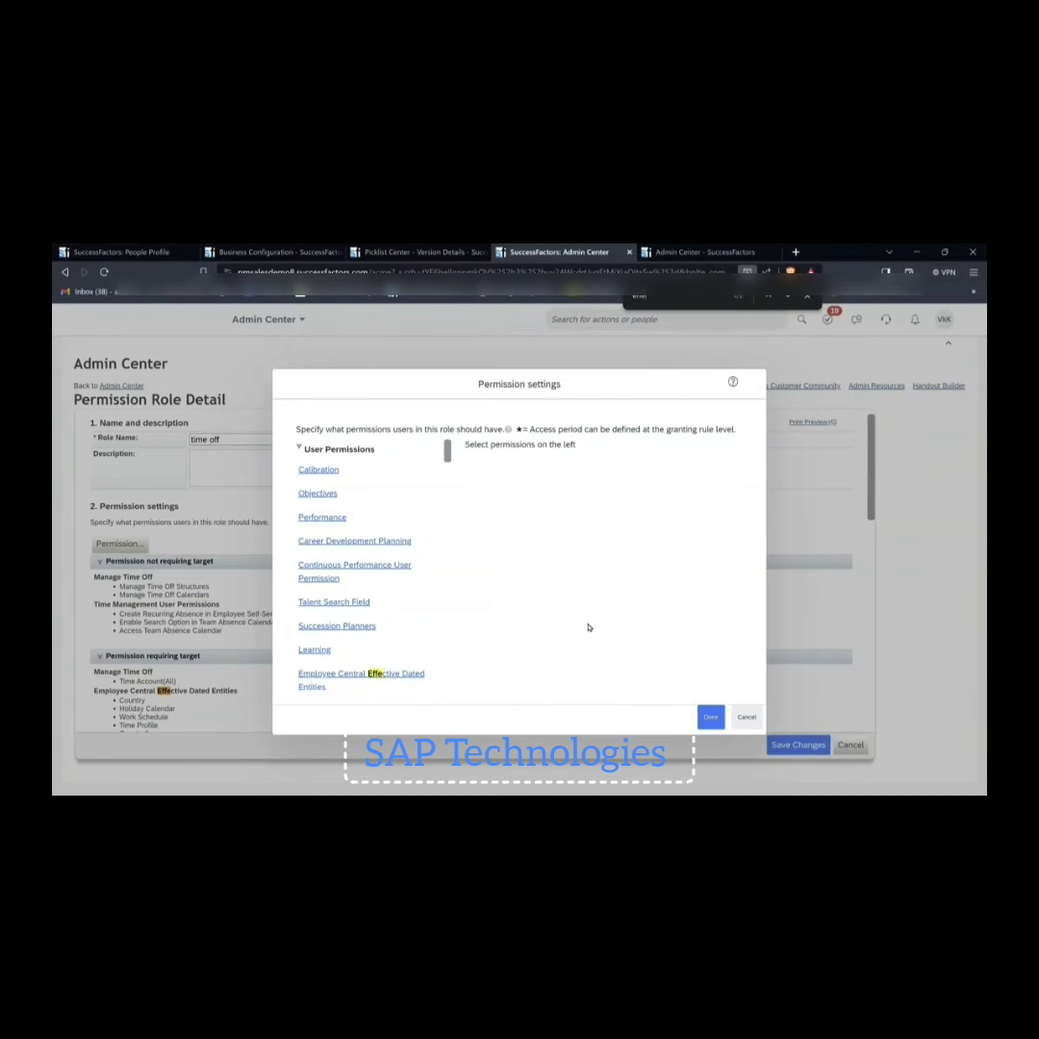
left_click(411, 679)
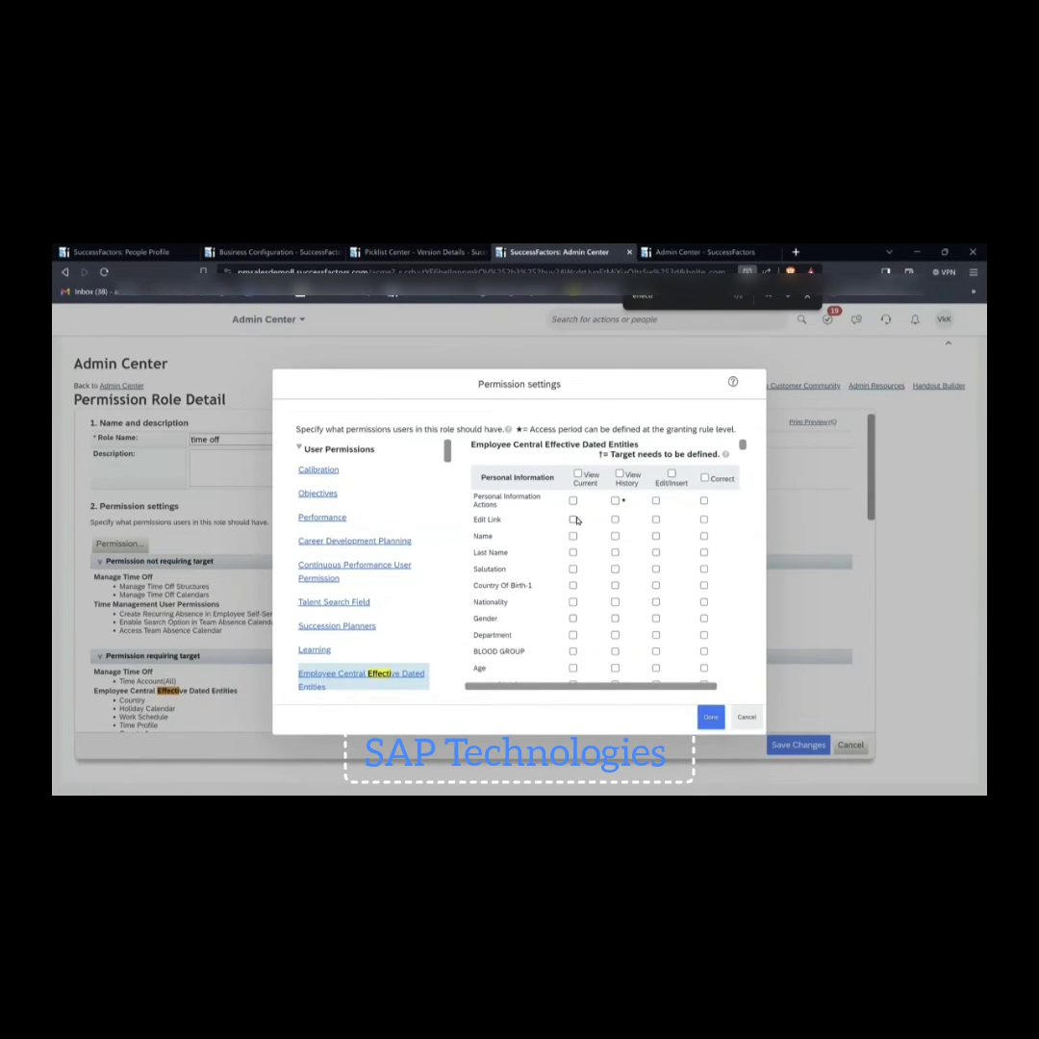
key("ctrl+f")
type("job in")
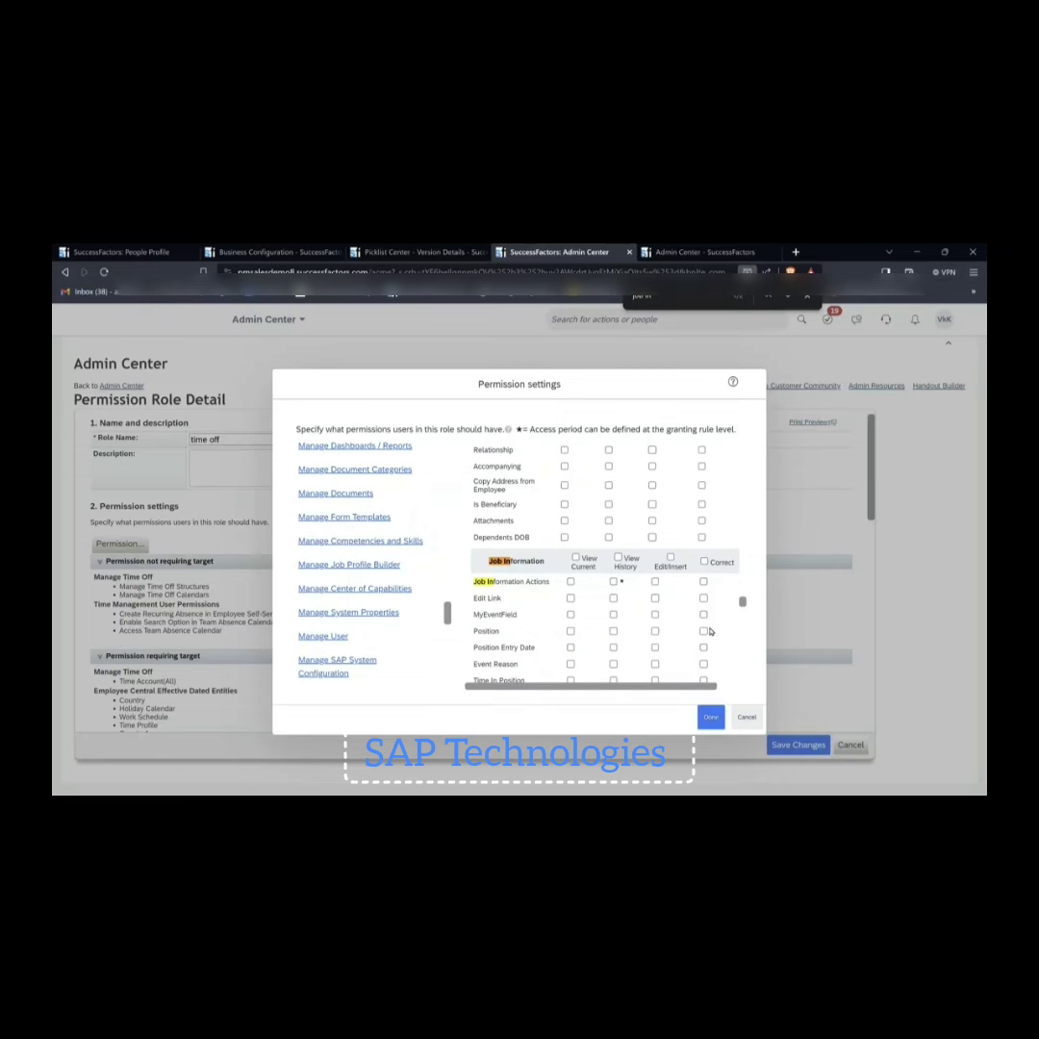
Review the Job Information field permissions and their access columns, checking the fields against the jobInfo element in Business Configuration
left_click_drag(741, 603, 741, 610)
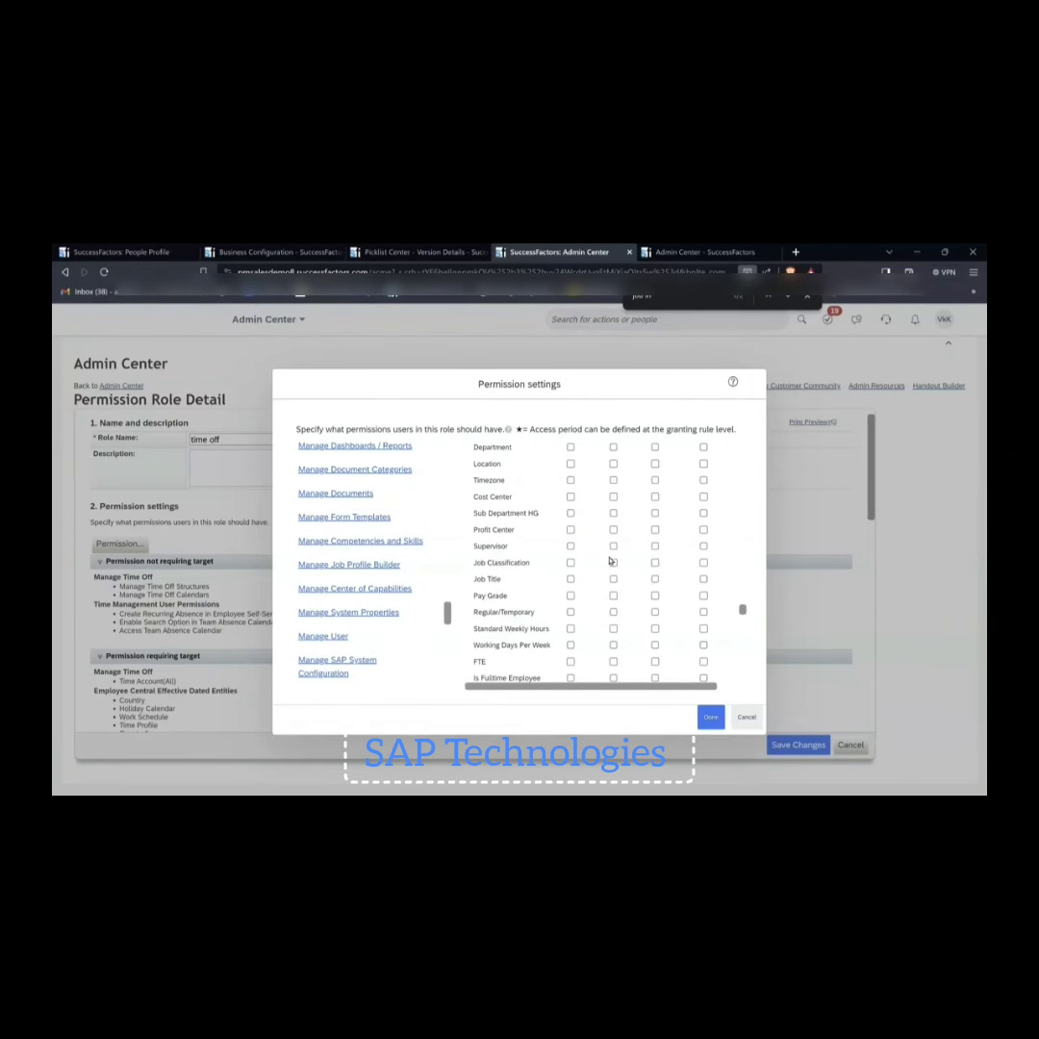
left_click(269, 252)
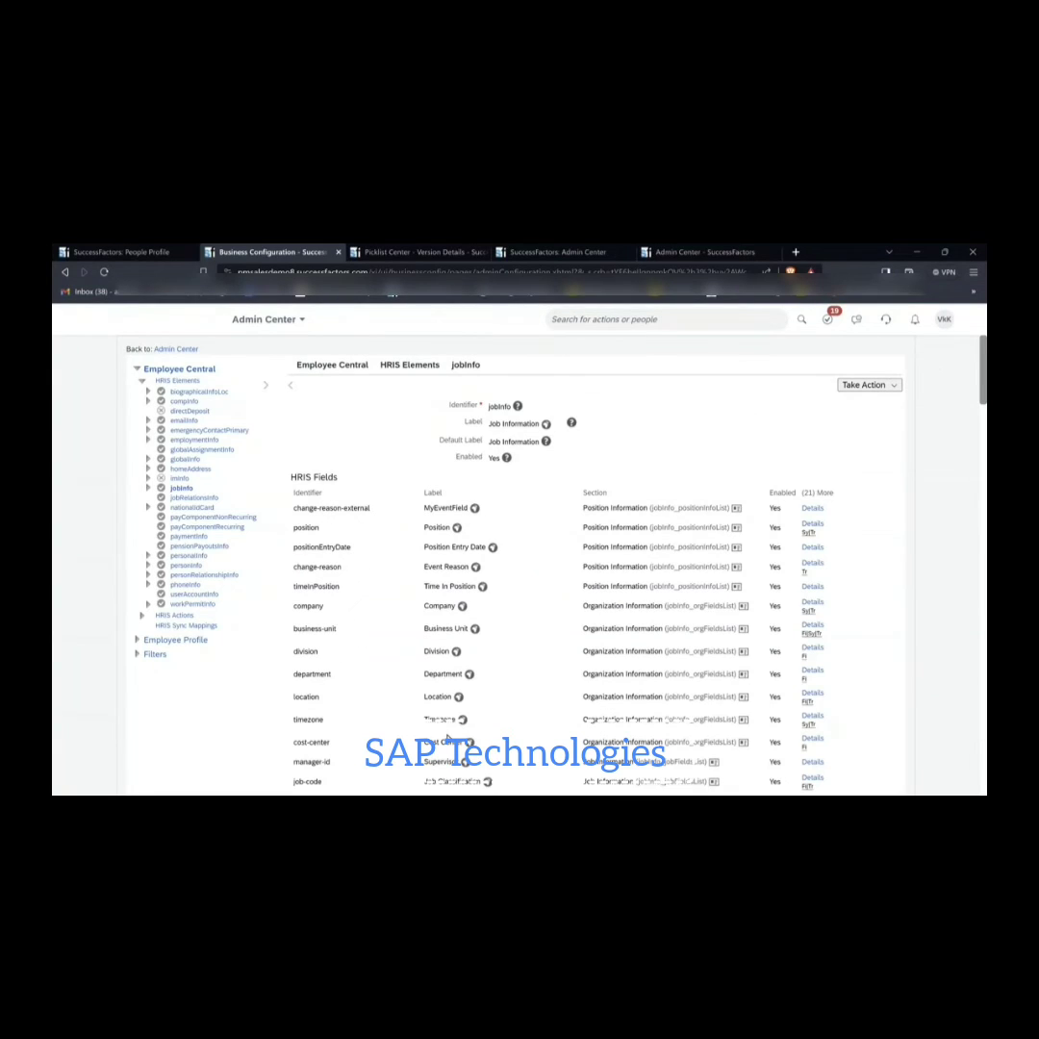
scroll(407, 675, "down", 10)
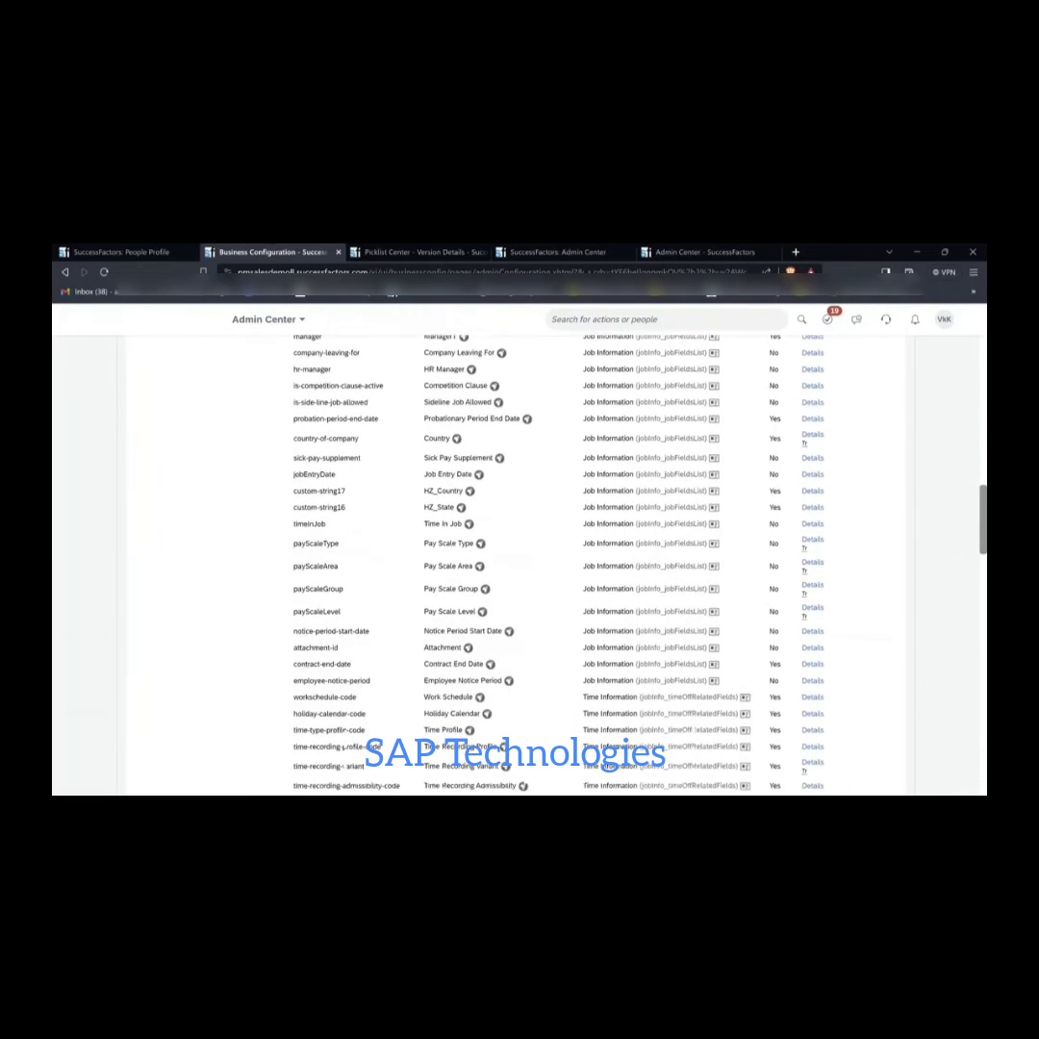
left_click(700, 251)
left_click(601, 251)
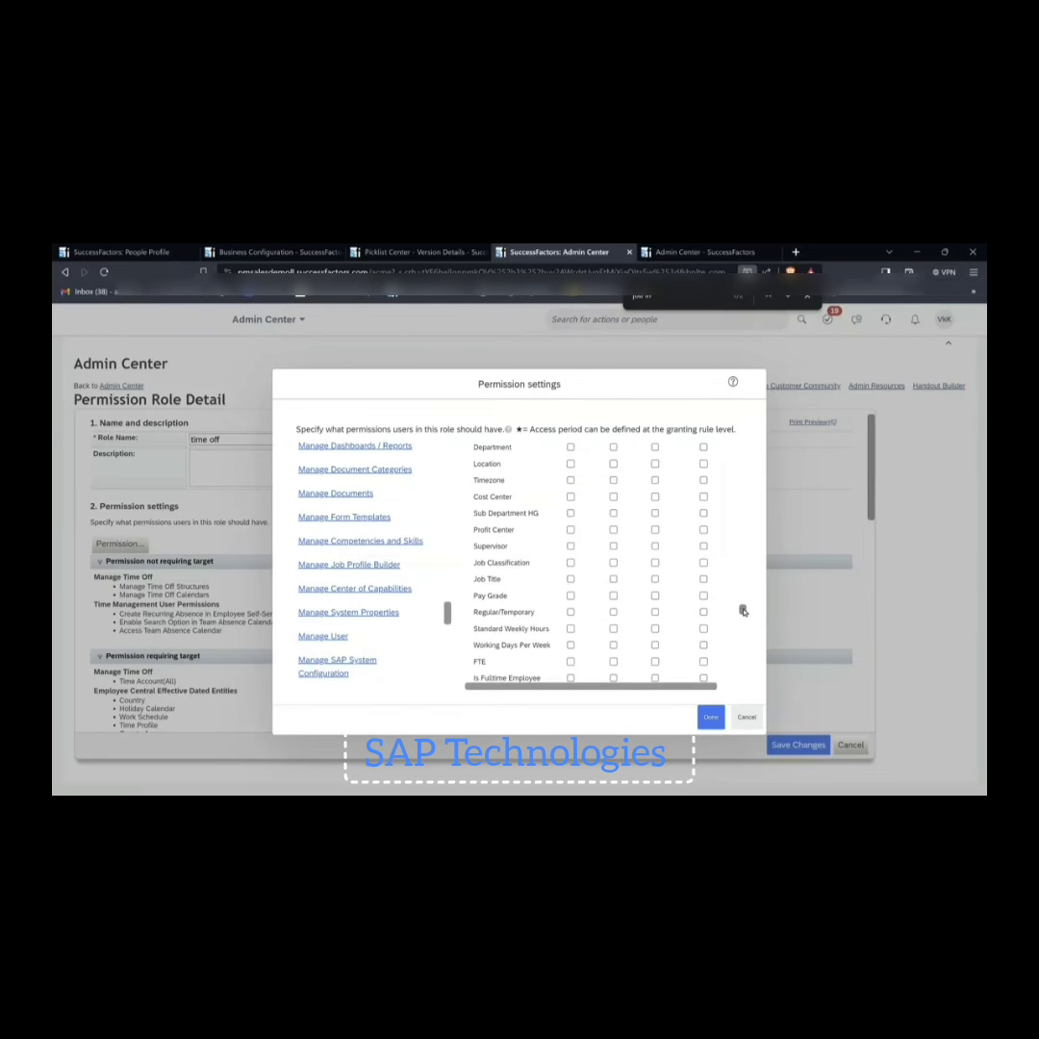
left_click_drag(742, 610, 742, 619)
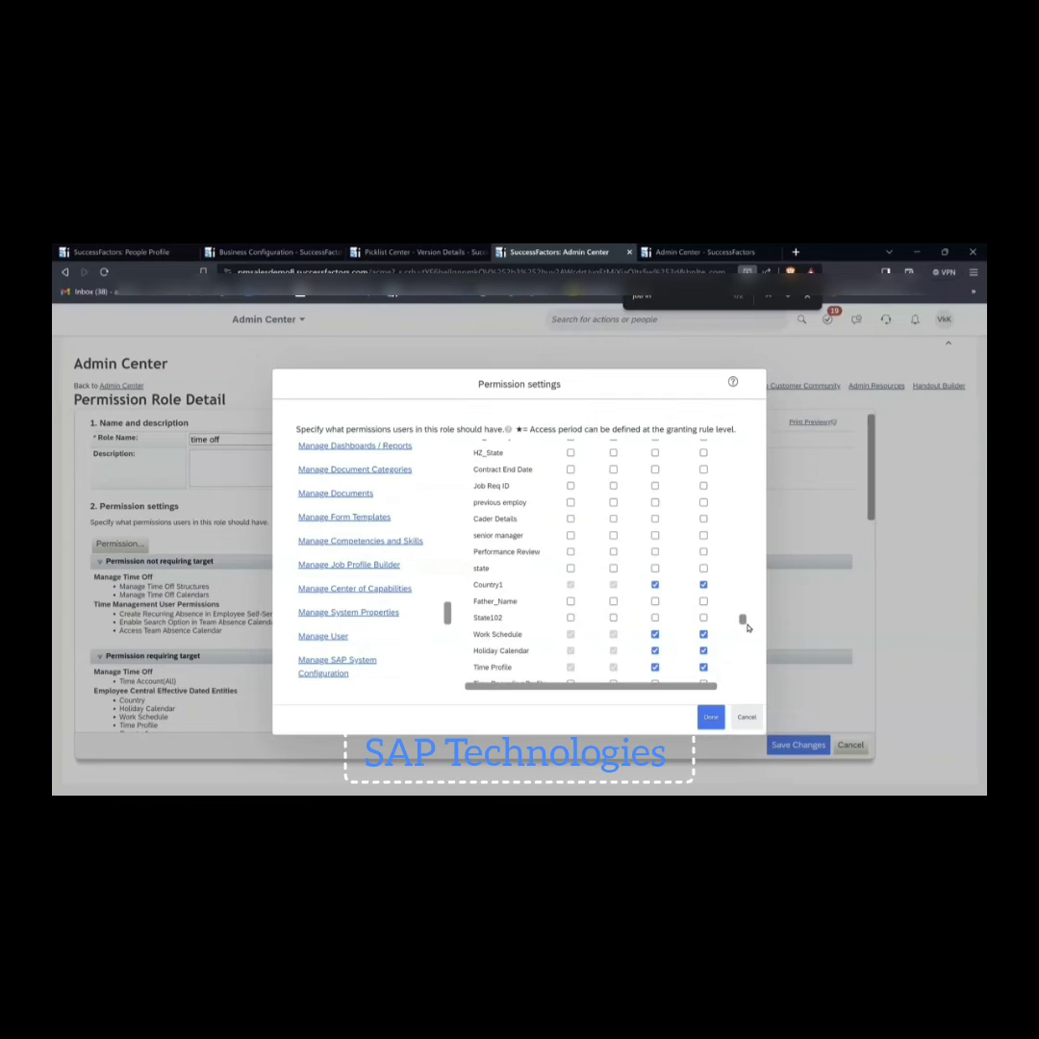
left_click_drag(741, 623, 741, 606)
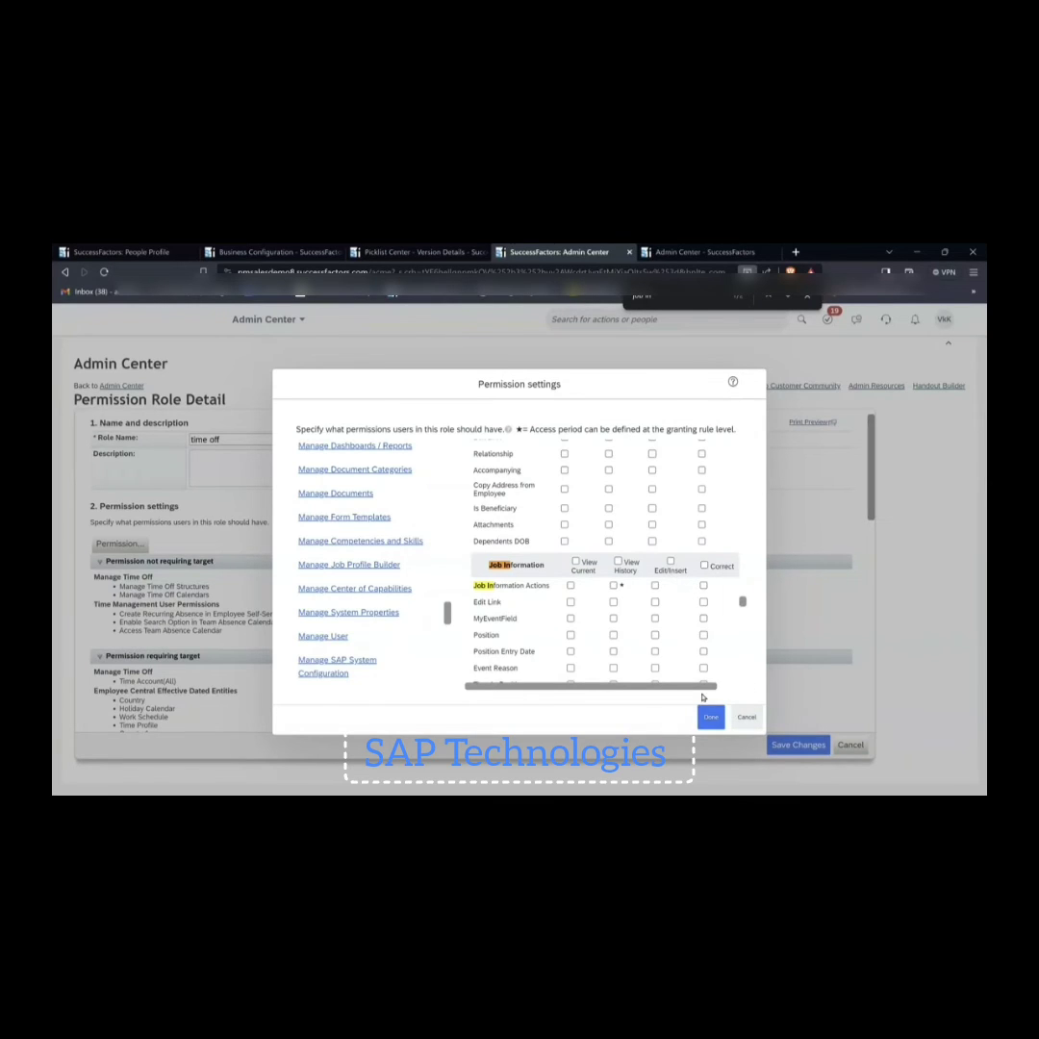
left_click_drag(714, 685, 738, 682)
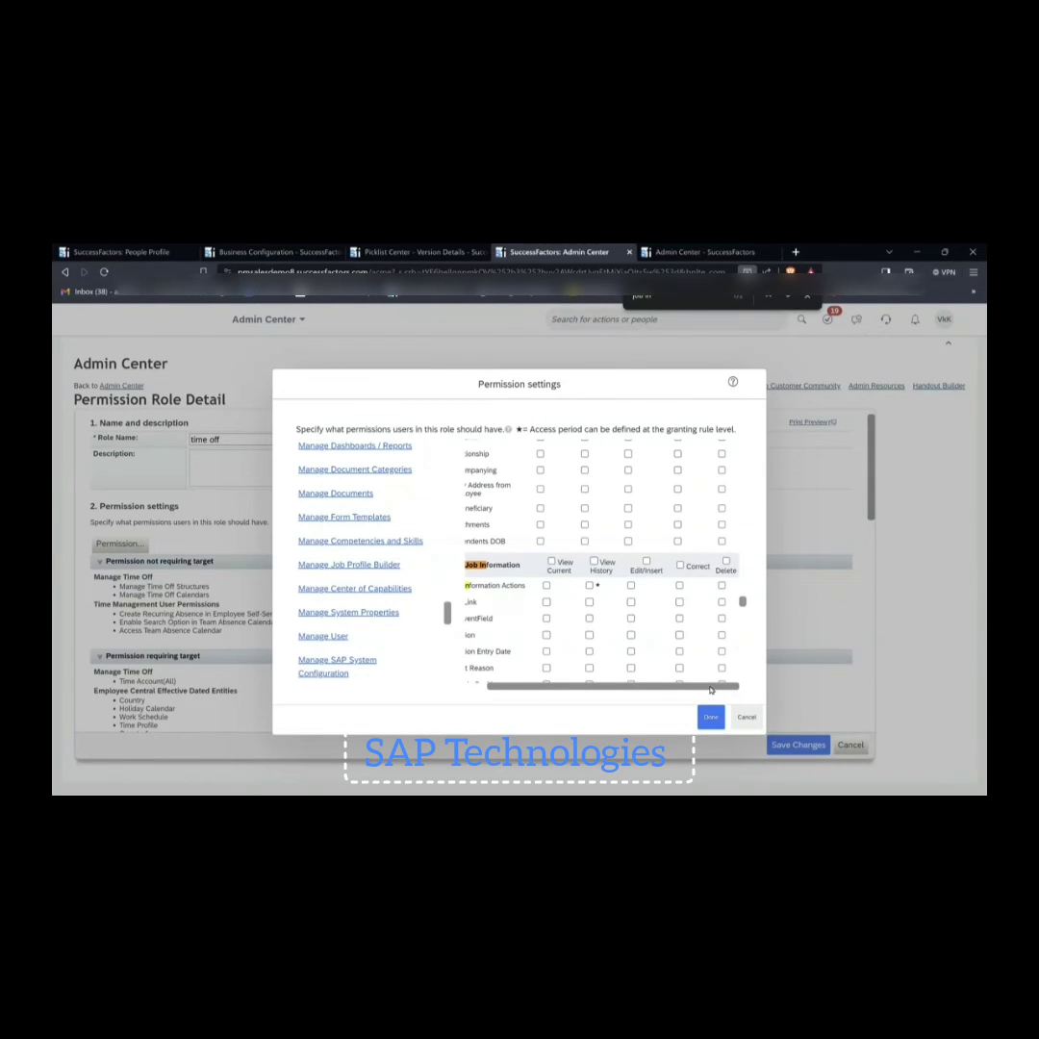
left_click_drag(710, 689, 686, 688)
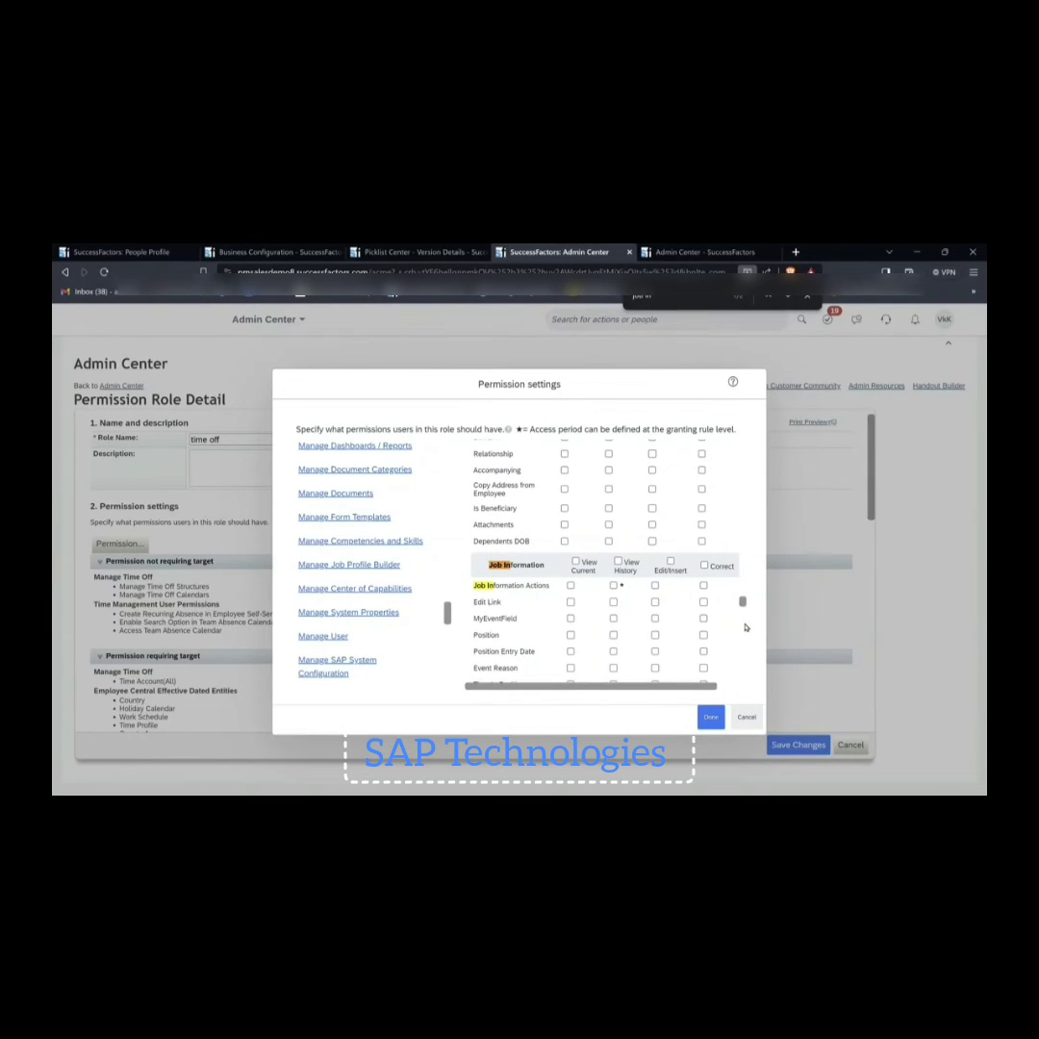
Grant View Current, View History, Edit/Insert and Correct on State102 in the time off role, and save the role
key("ctrl+f")
type("state1")
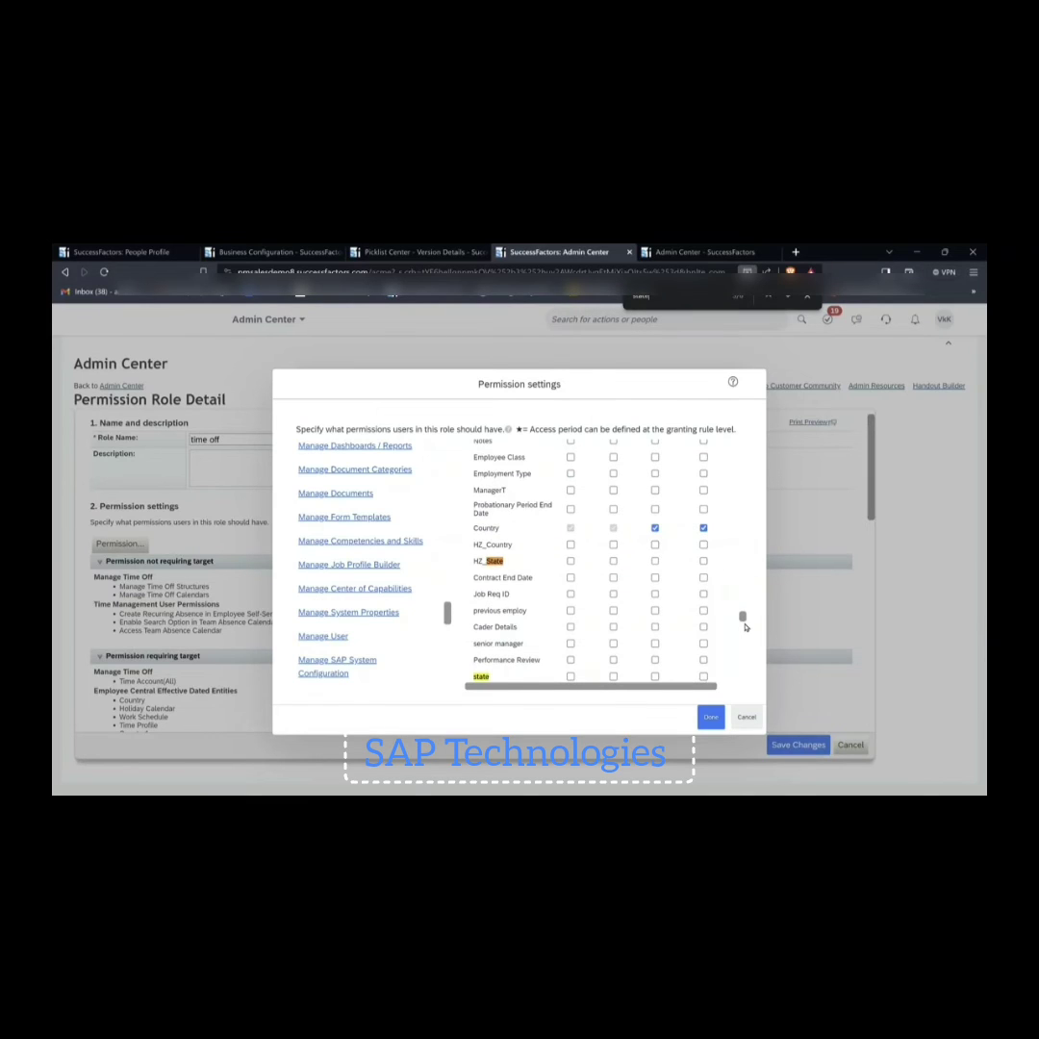
left_click(570, 561)
left_click(612, 561)
left_click(655, 561)
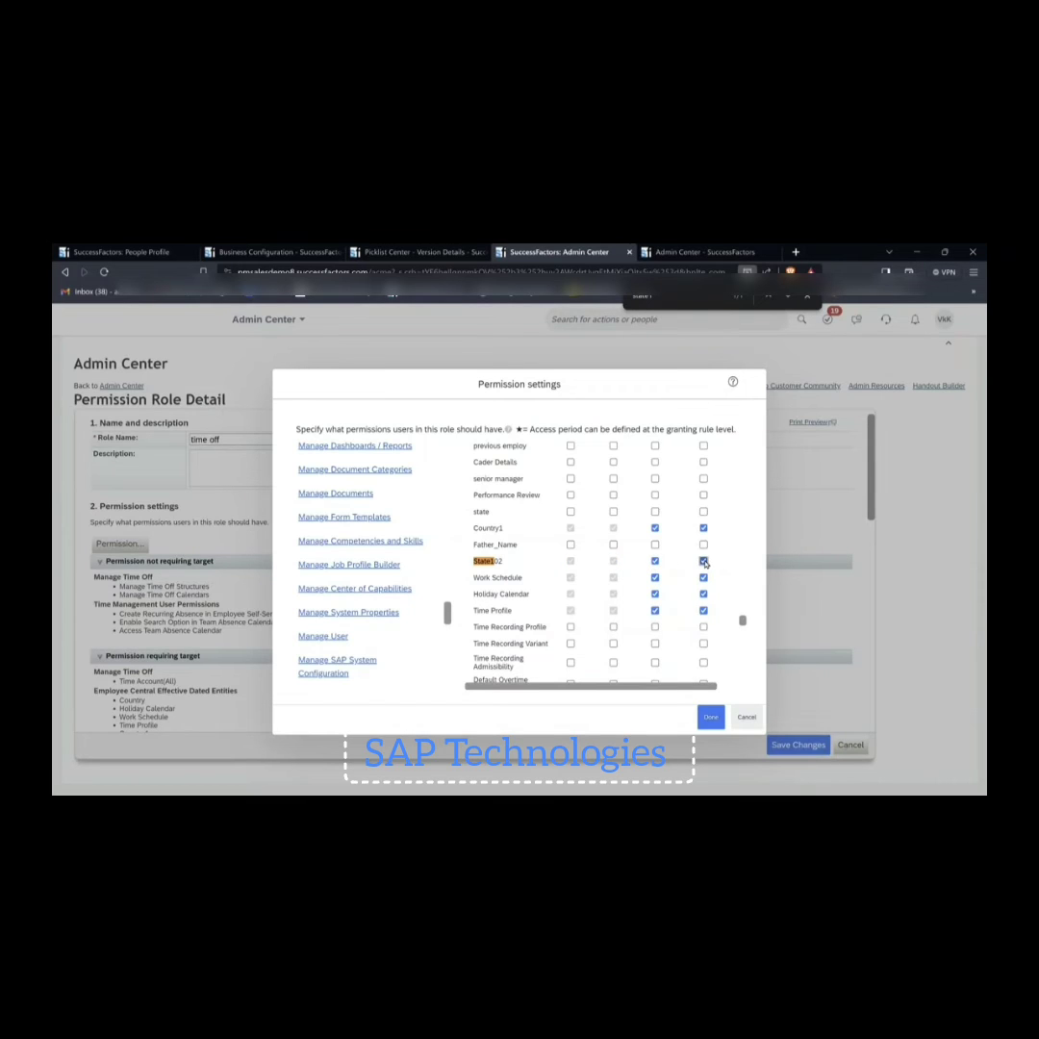
left_click(703, 561)
left_click(710, 716)
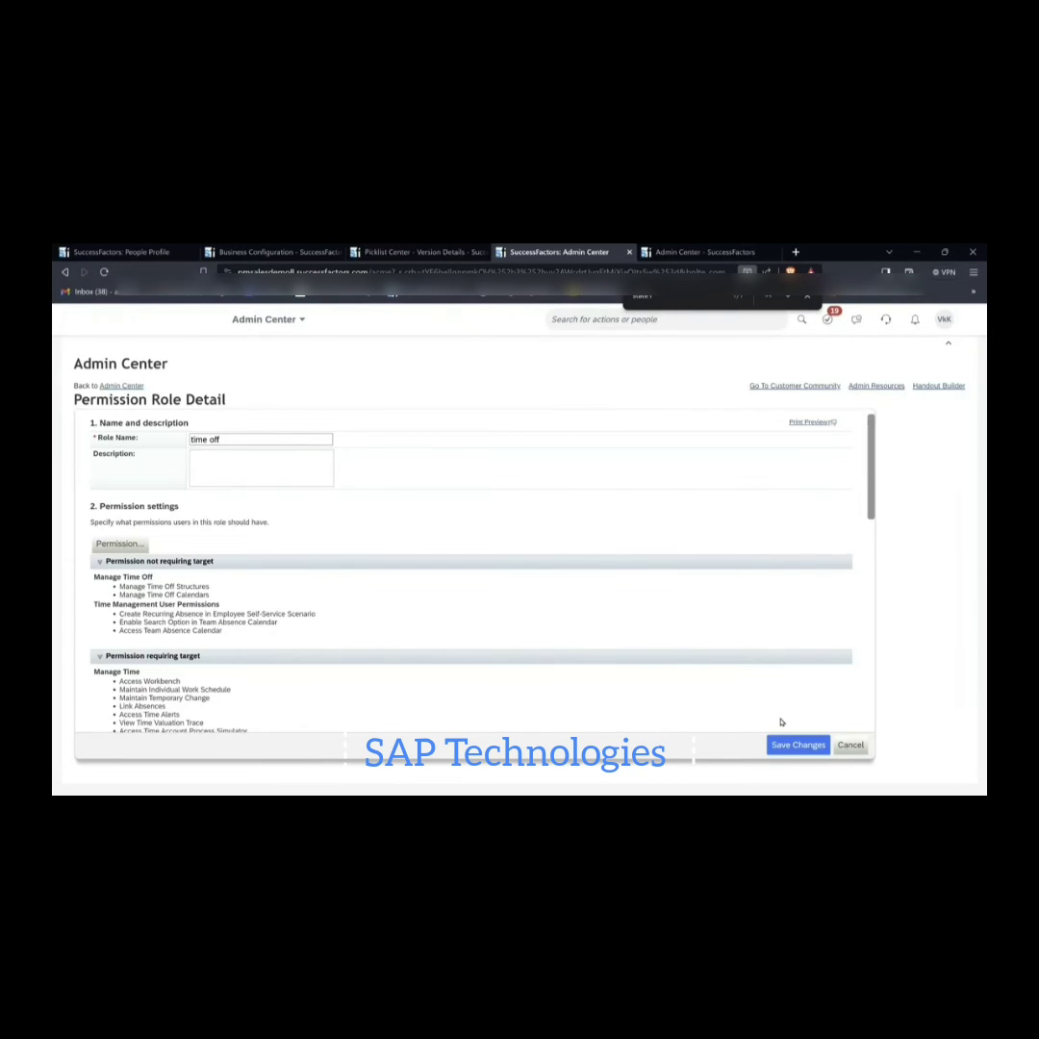
left_click(794, 743)
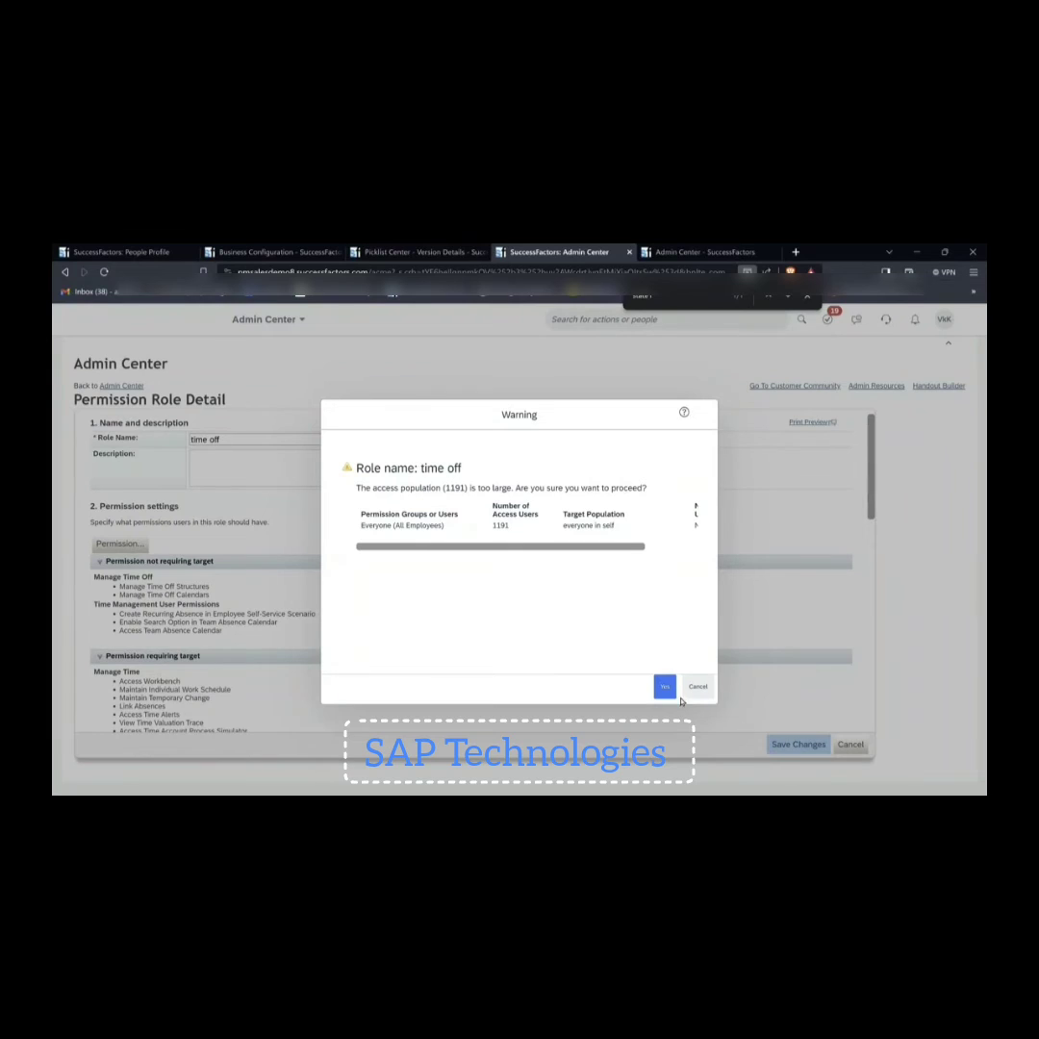
left_click(665, 686)
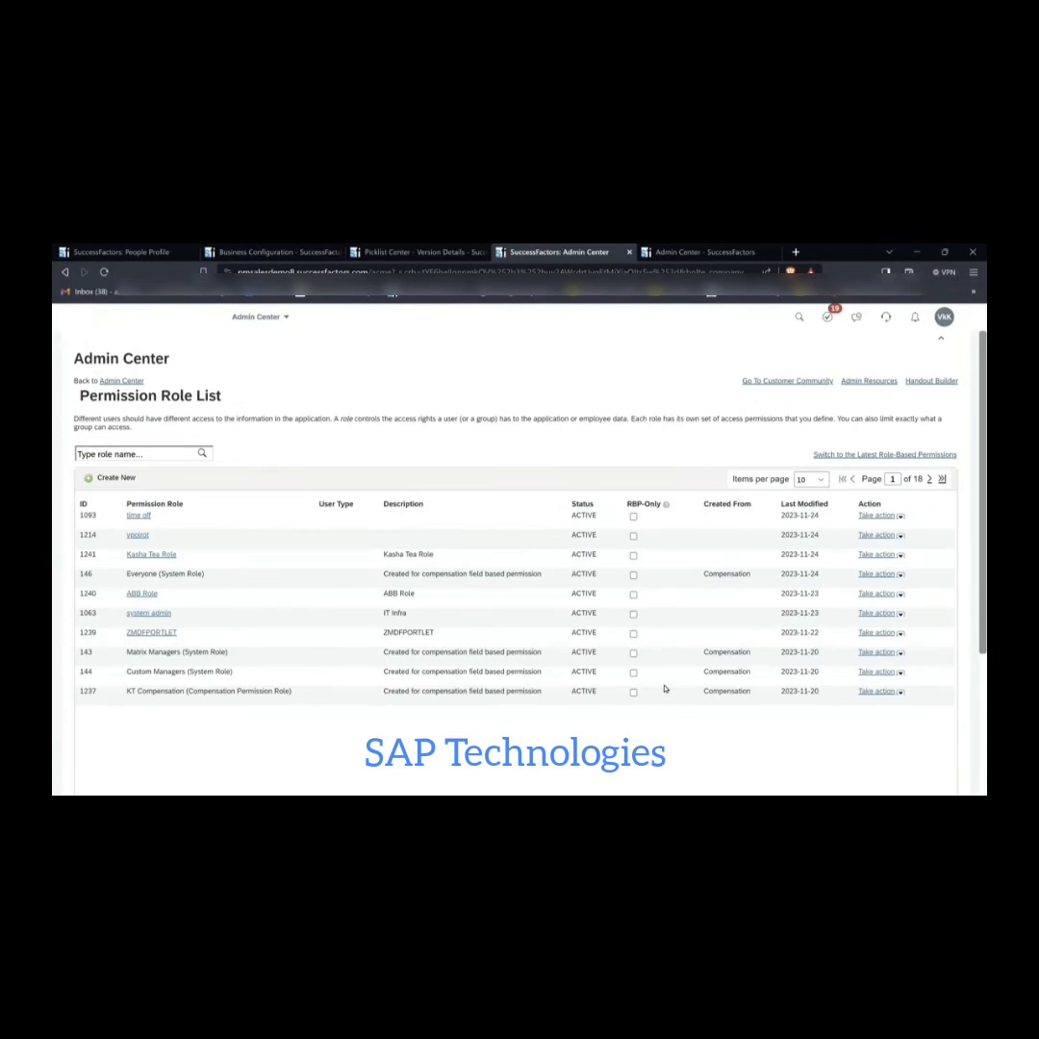
Open role 1214's permission settings and locate the Job Information block under Employee Central Effective Dated Entities
left_click(138, 540)
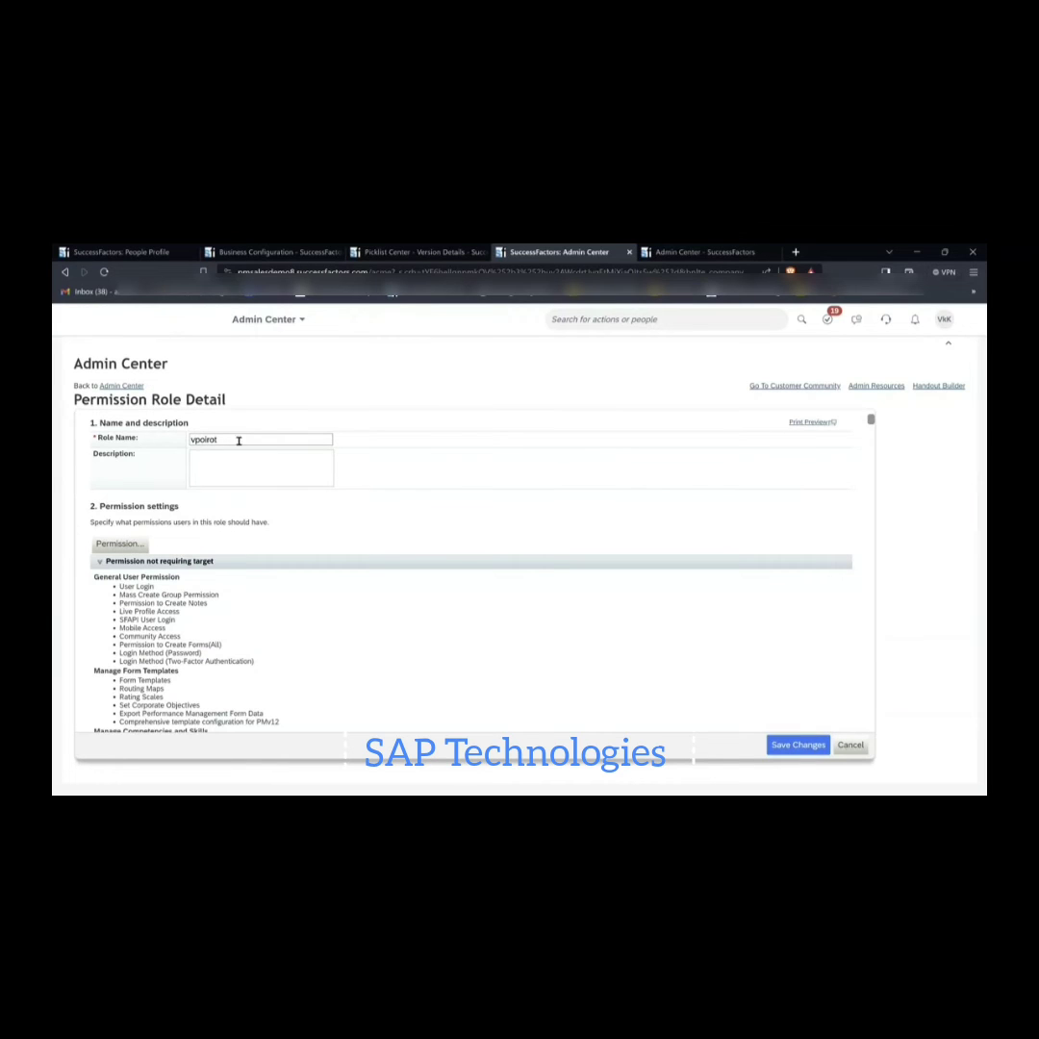
left_click(120, 543)
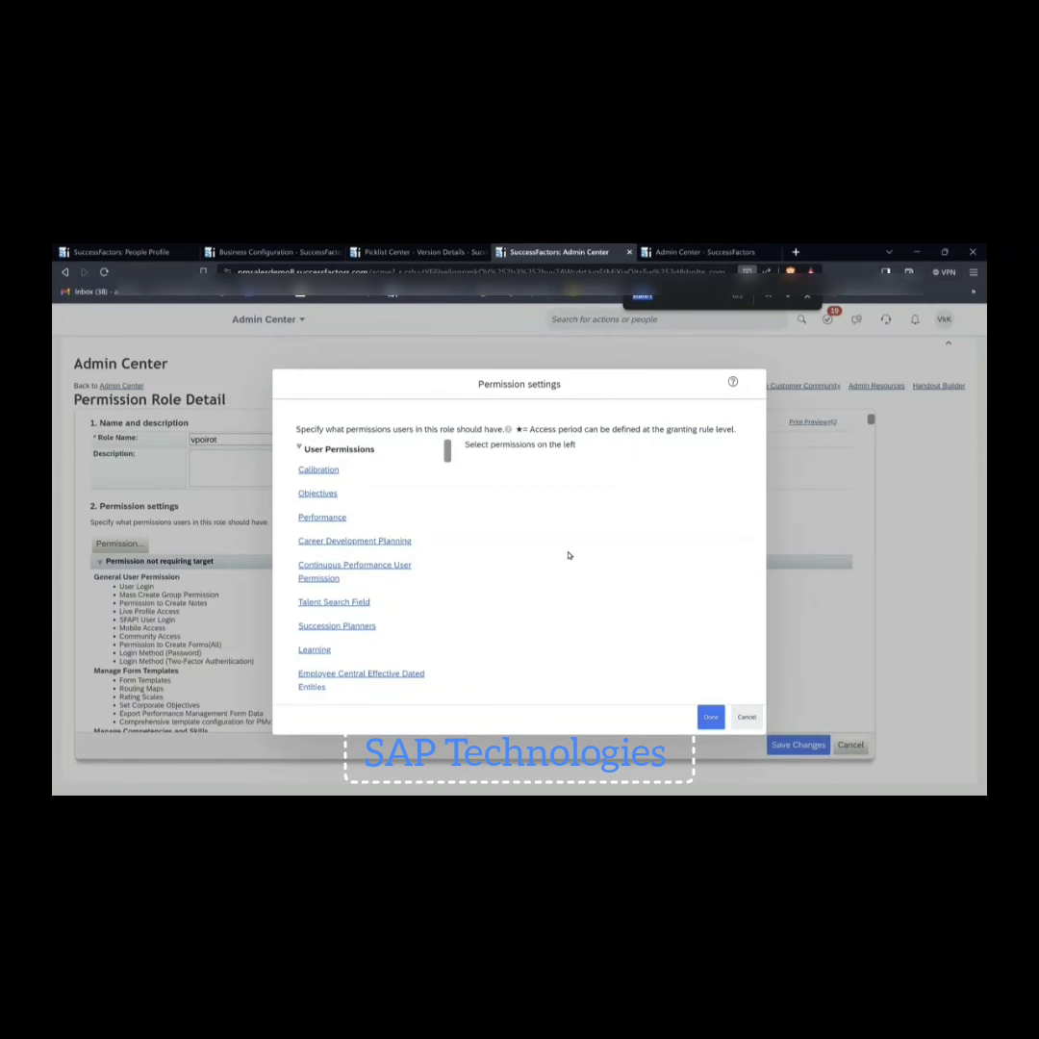
type("Effe")
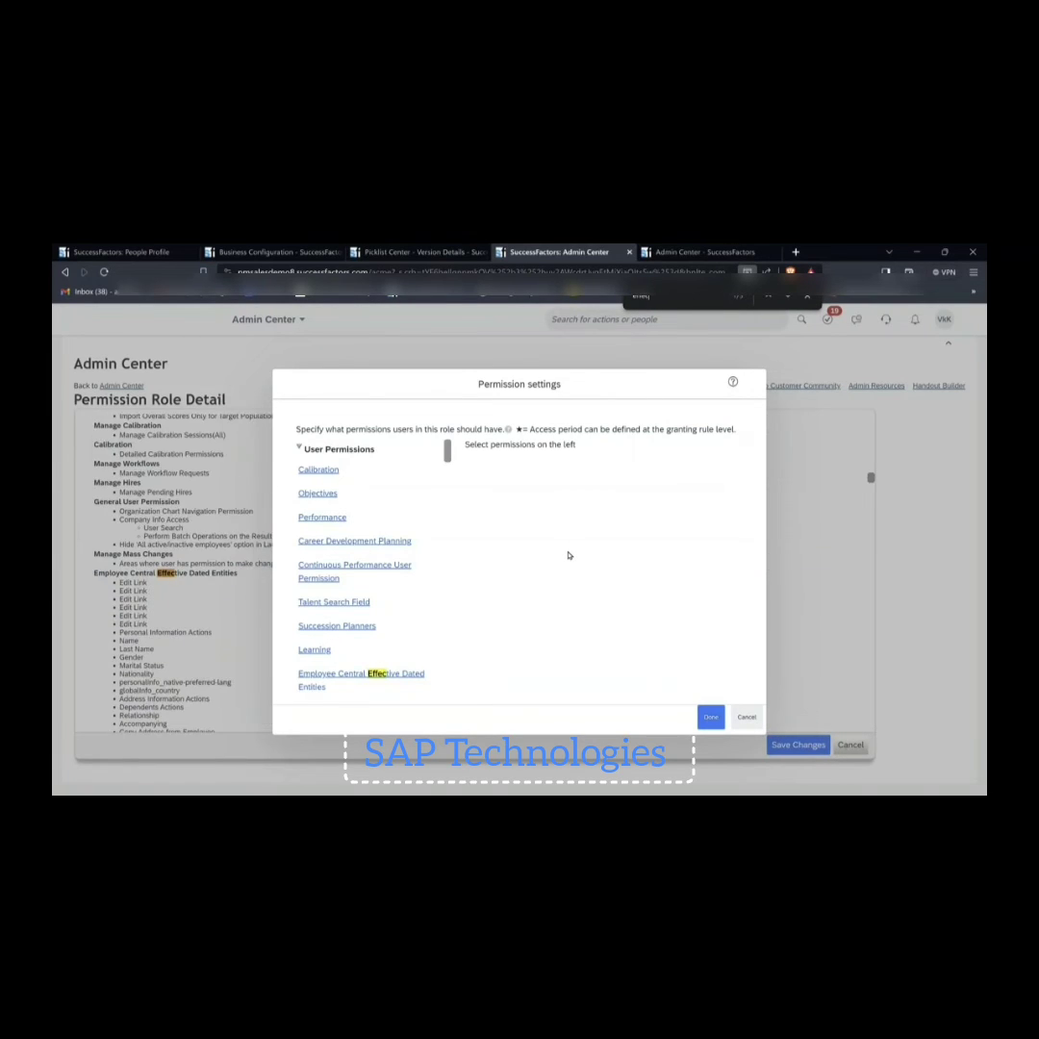
left_click(361, 673)
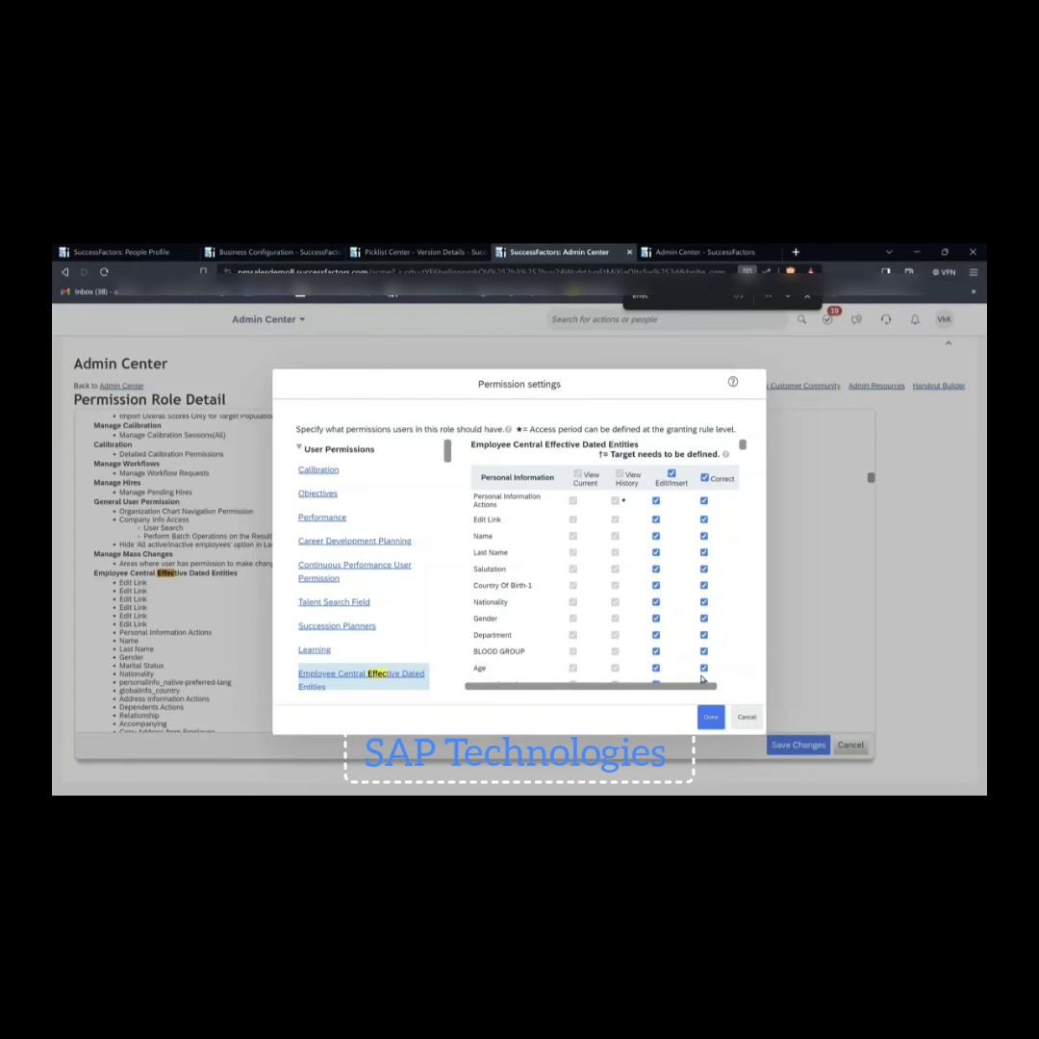
key("ctrl+a")
type("Job In")
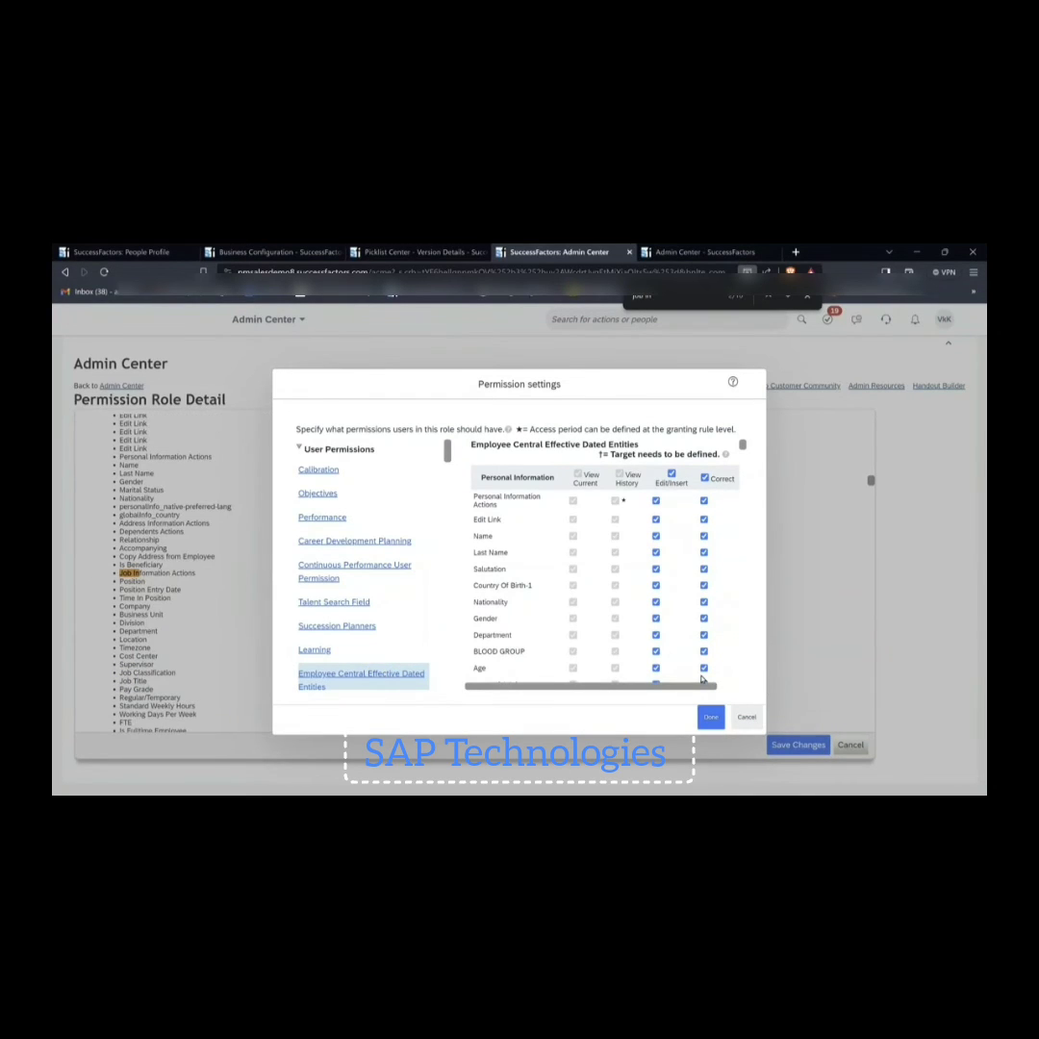
scroll(701, 663, "down", 10)
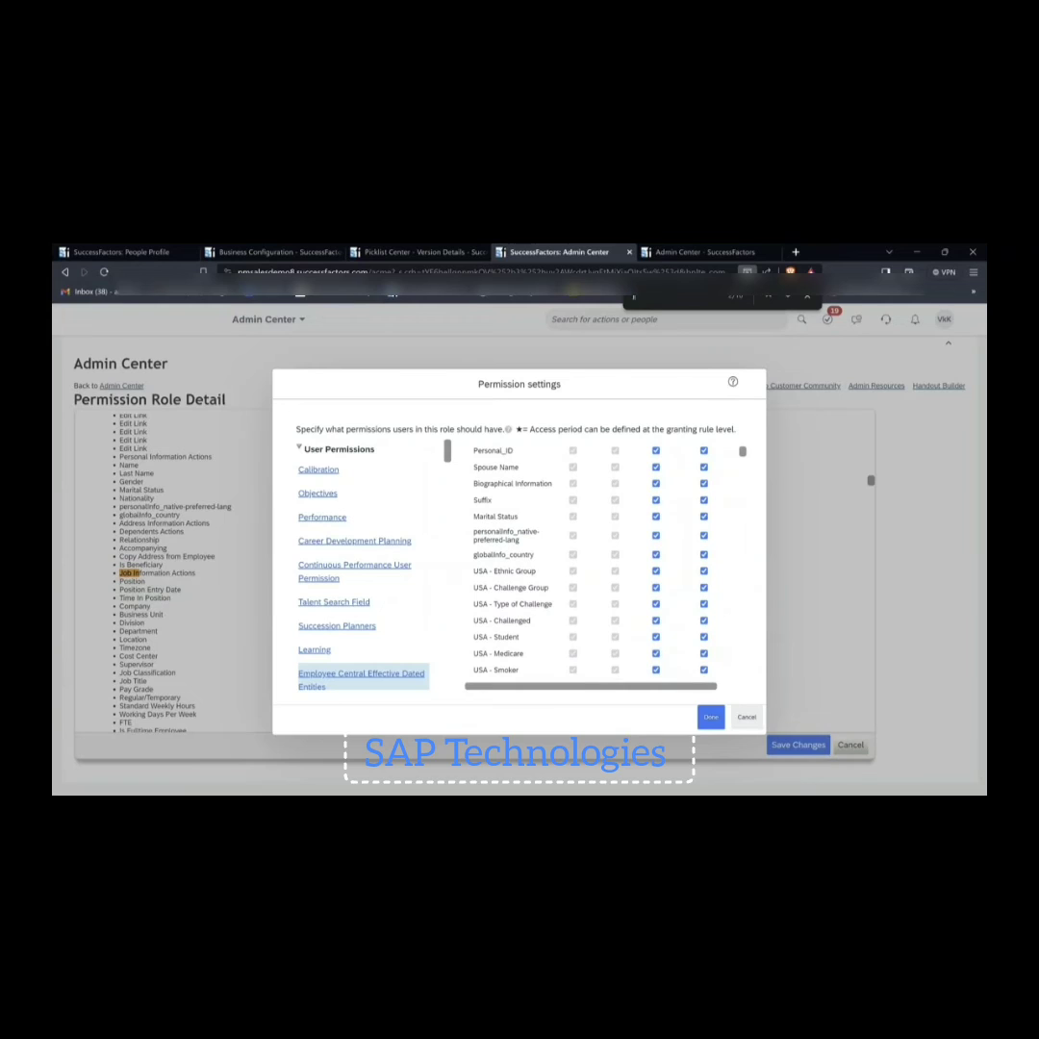
type("for")
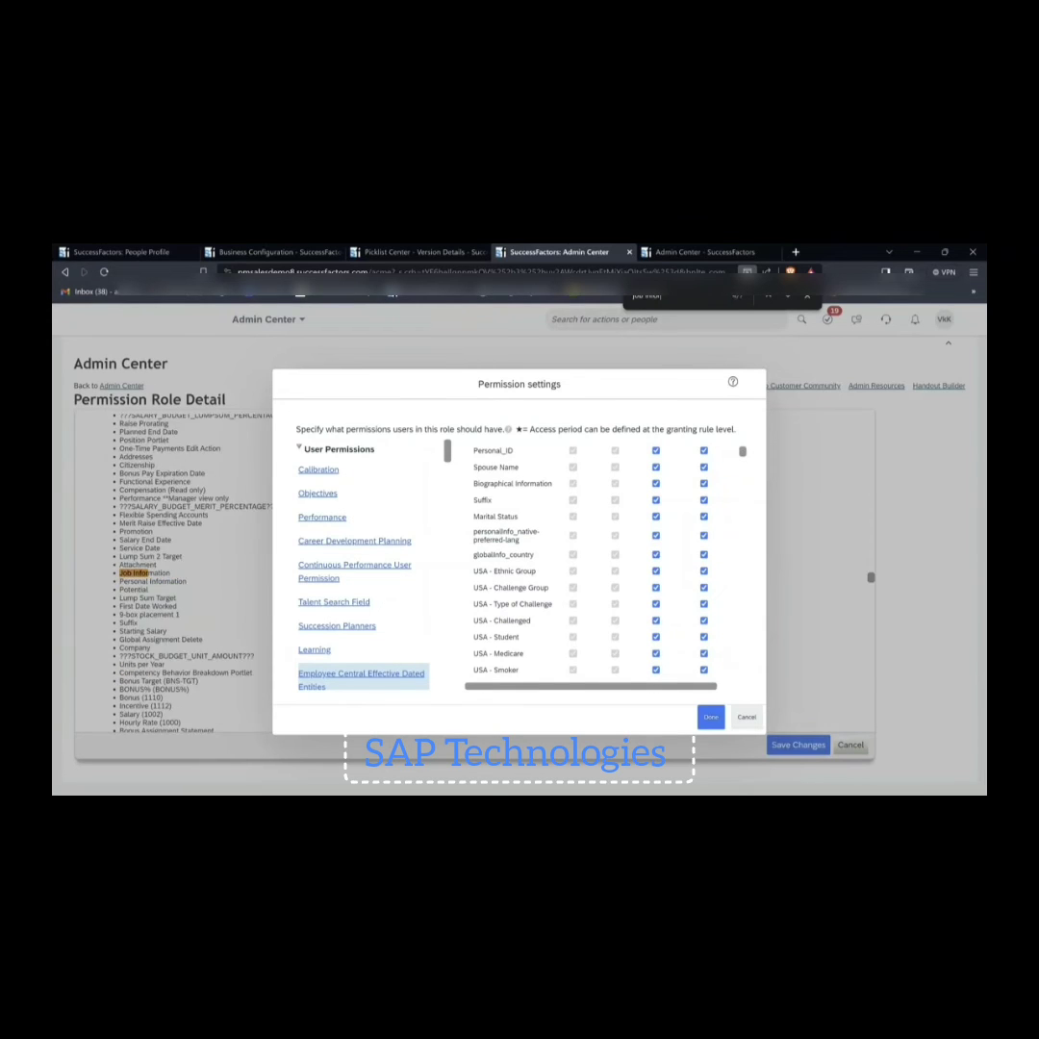
key("Return")
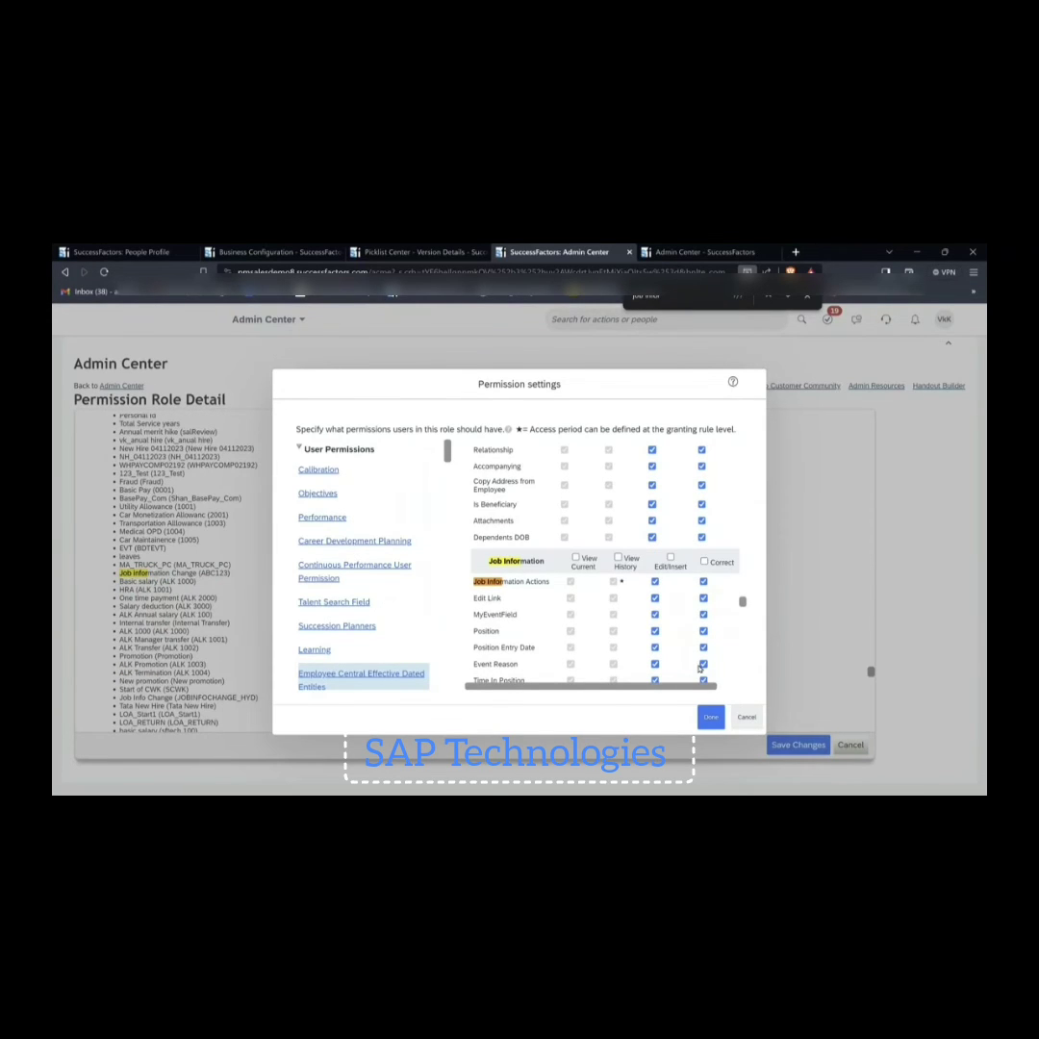
Grant View Current, View History, Edit/Insert and Correct on State102 in role 1214, and save the role despite its large access population
left_click_drag(744, 603, 743, 623)
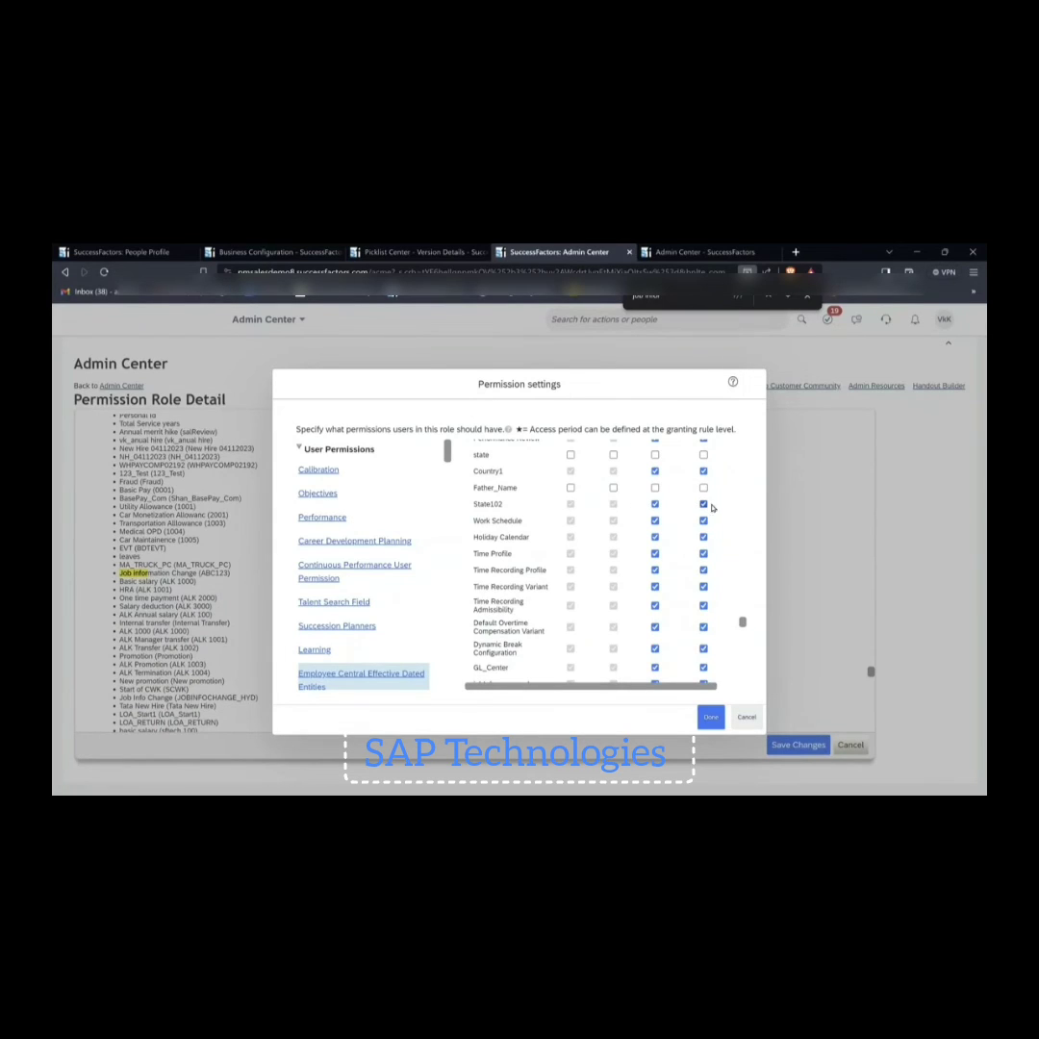
left_click(710, 717)
left_click(781, 746)
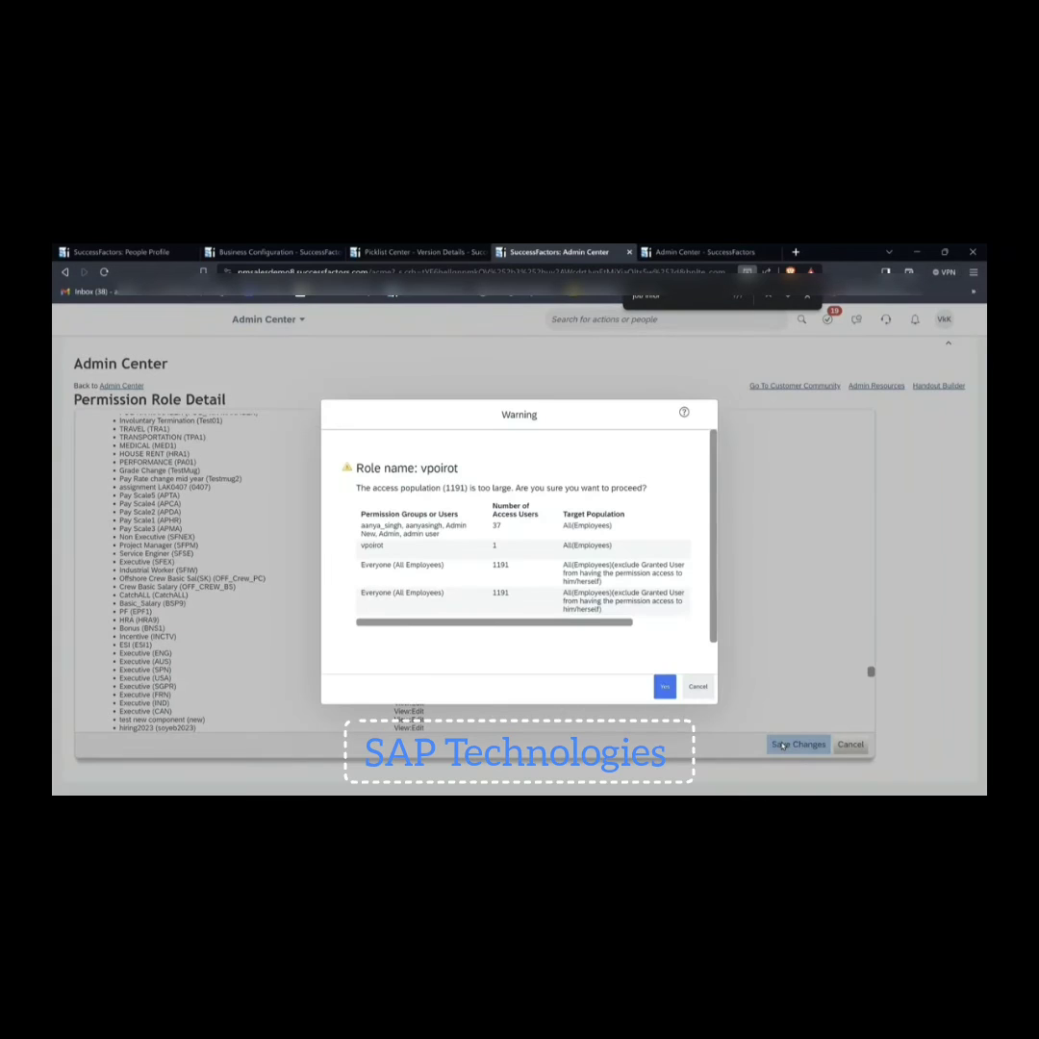
left_click(663, 687)
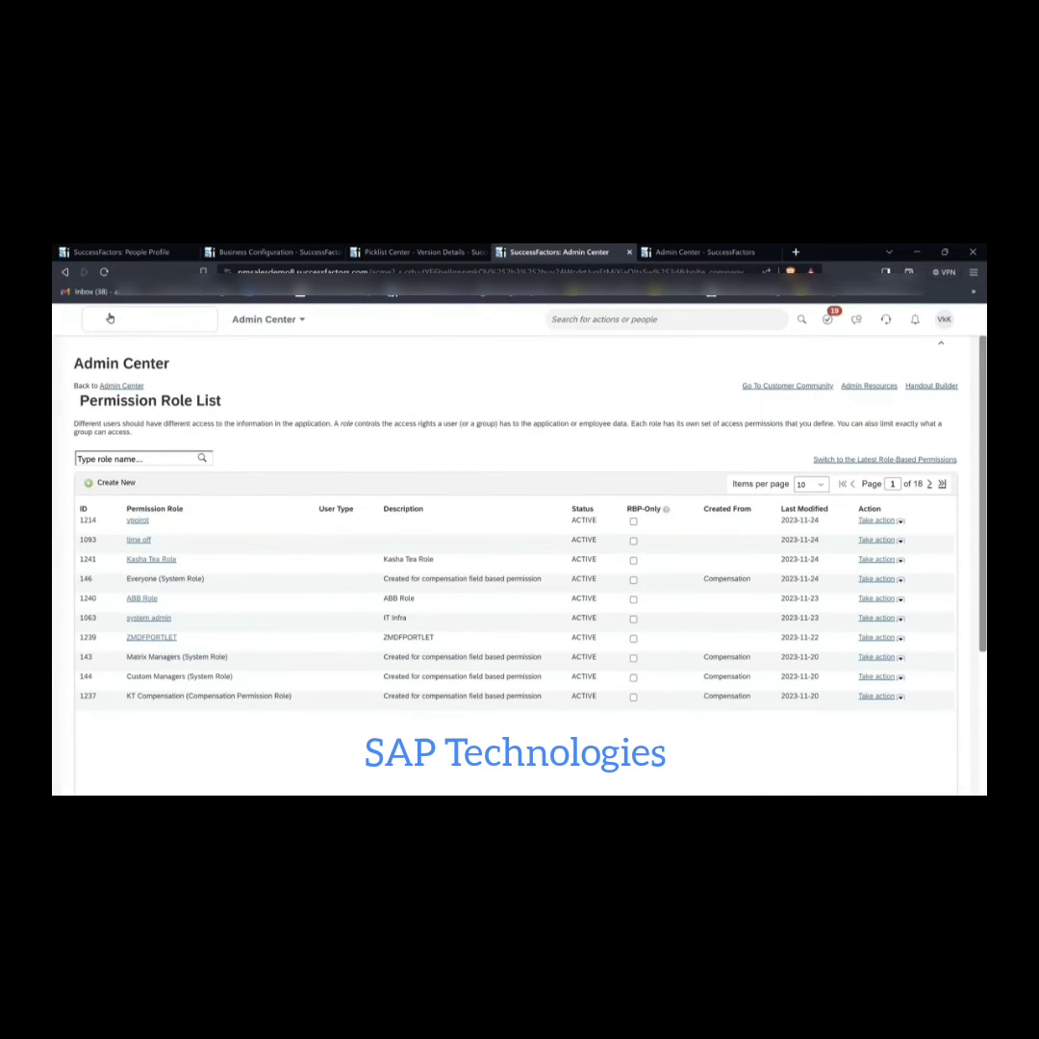
Refresh the role list, close the open Job Information history edit without saving, and reload the employee's profile
left_click(104, 273)
left_click(132, 251)
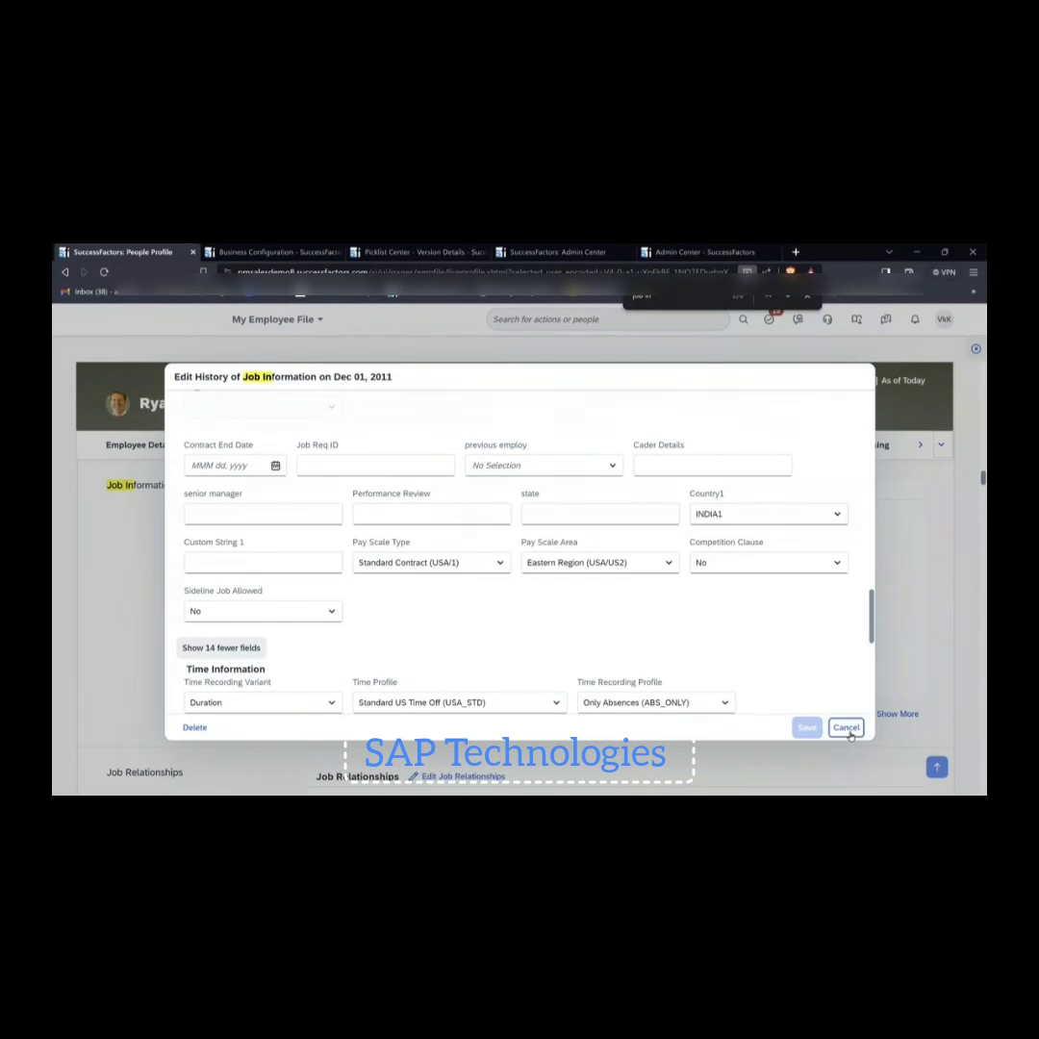
left_click(846, 728)
left_click(763, 723)
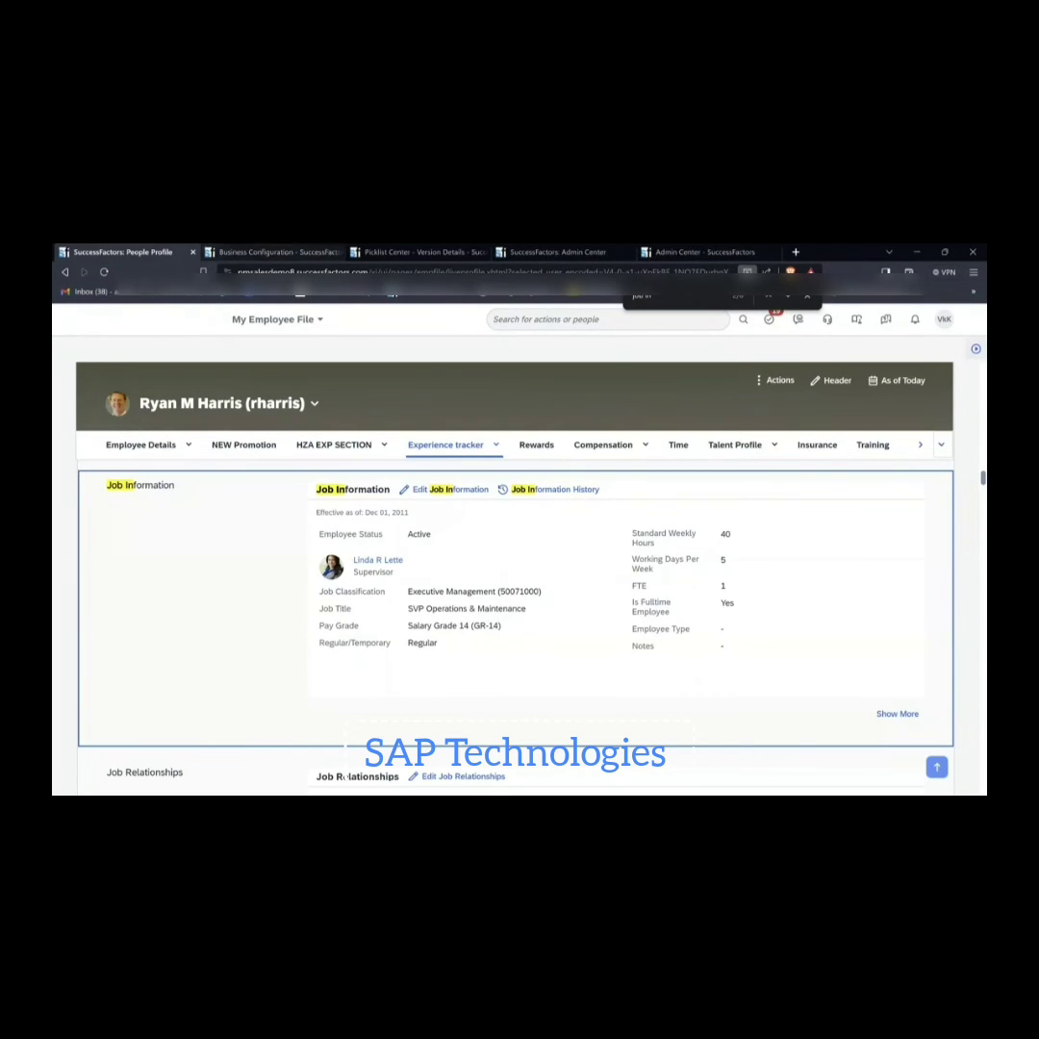
left_click(104, 274)
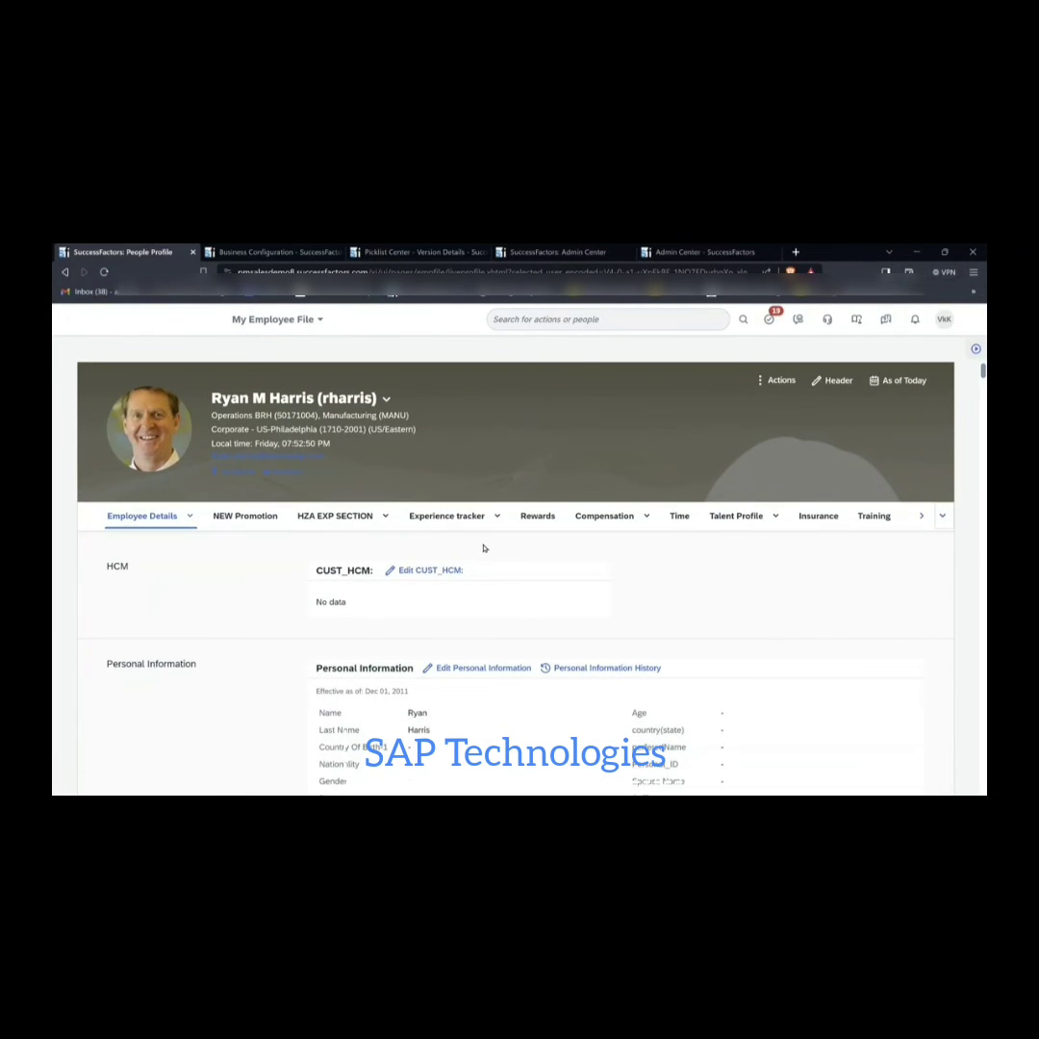
Open the Dec 01, 2011 New Hire record in the employee's Job Information history for editing
left_click(491, 517)
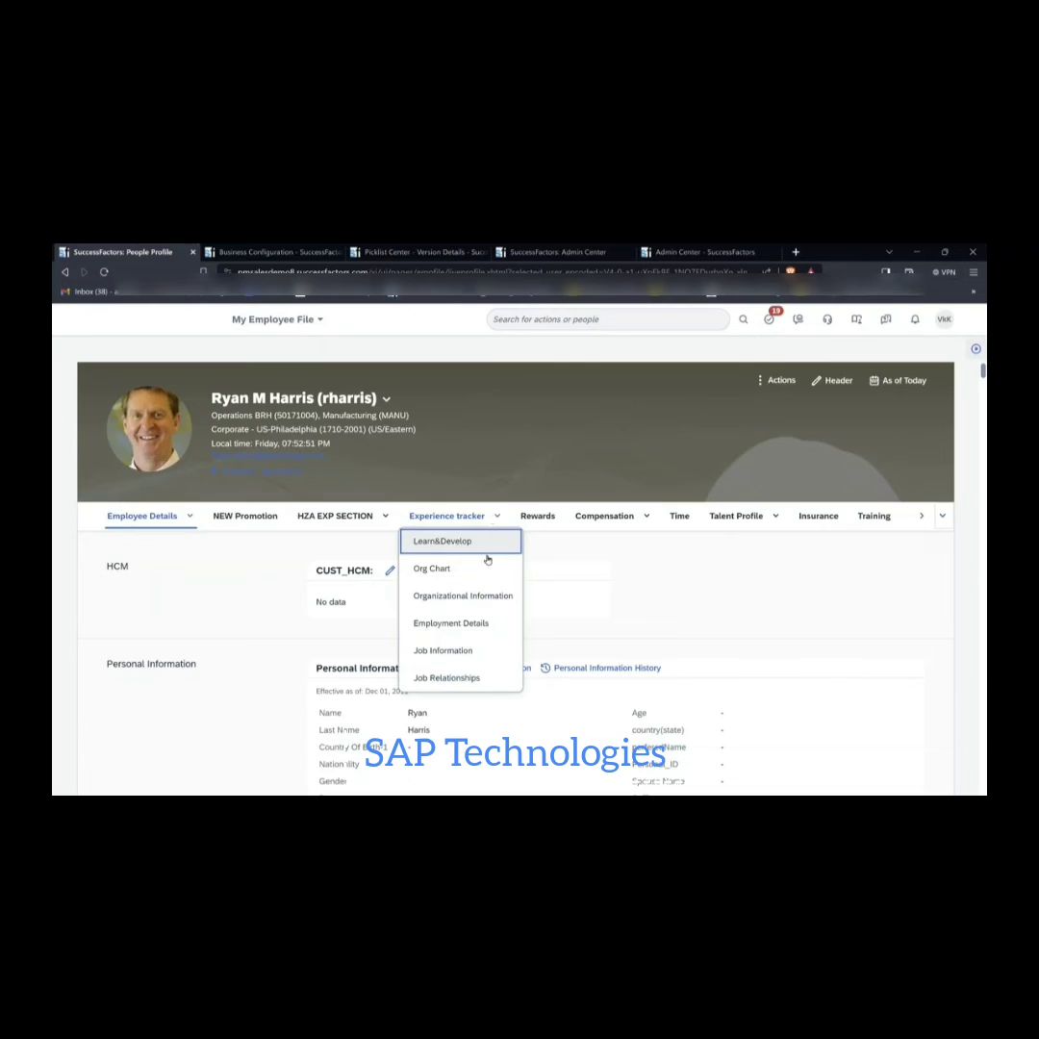
left_click(469, 654)
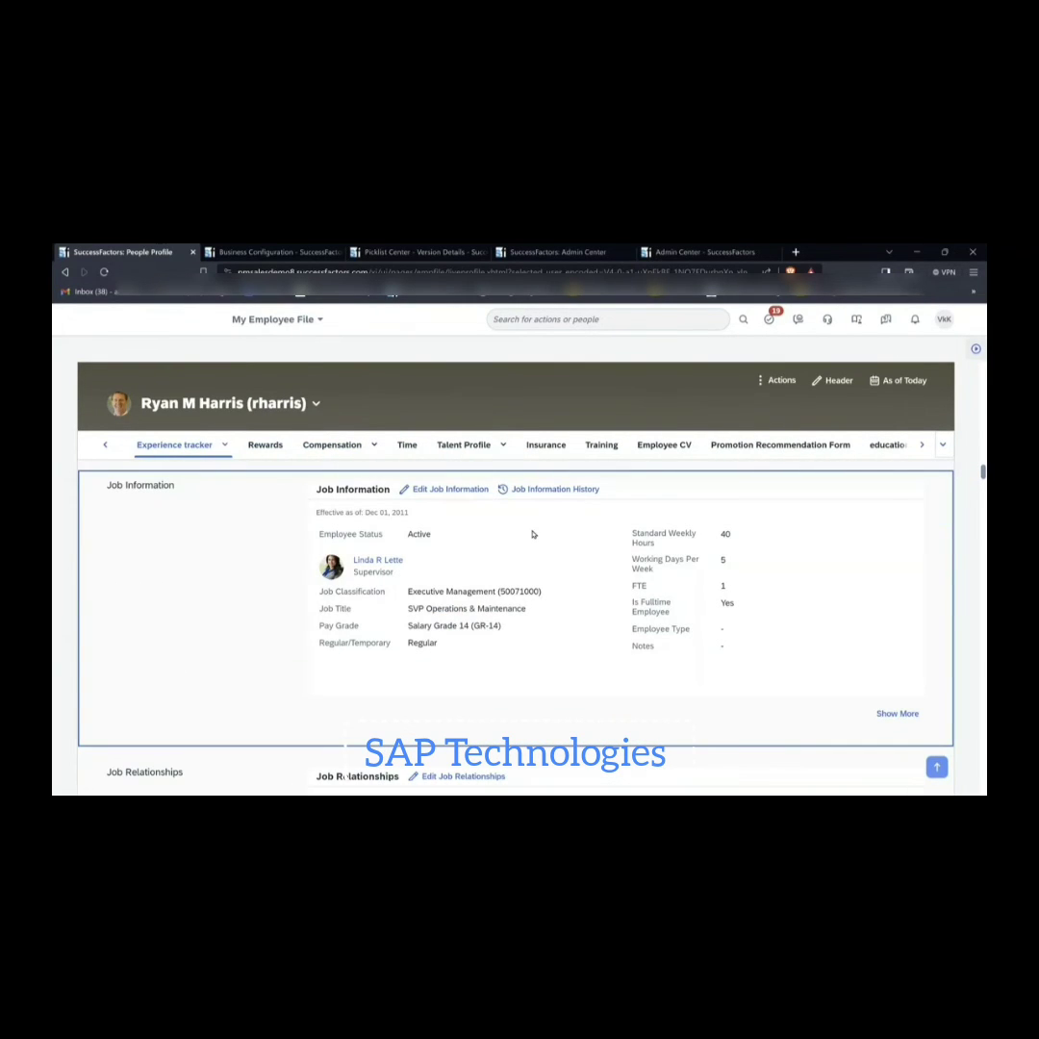
left_click(561, 491)
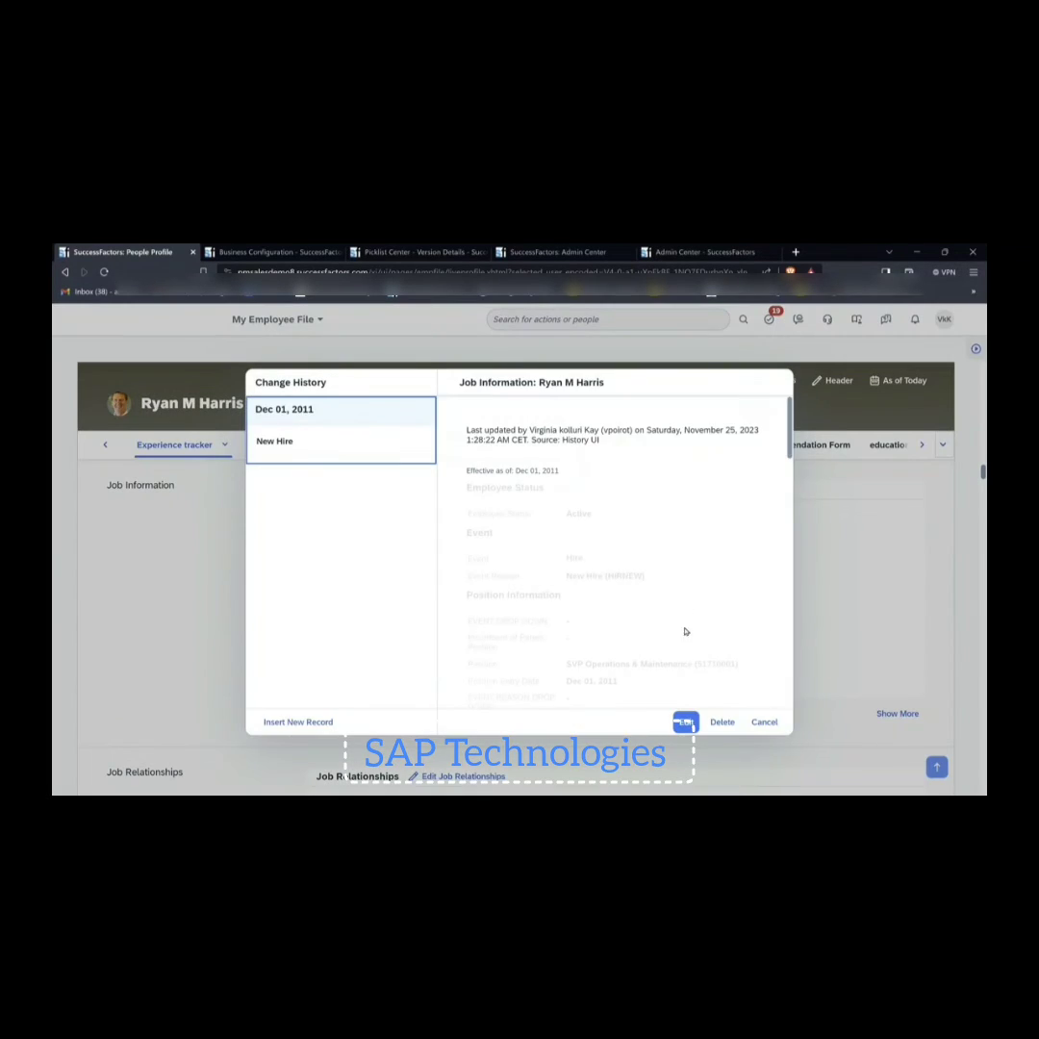
left_click(685, 721)
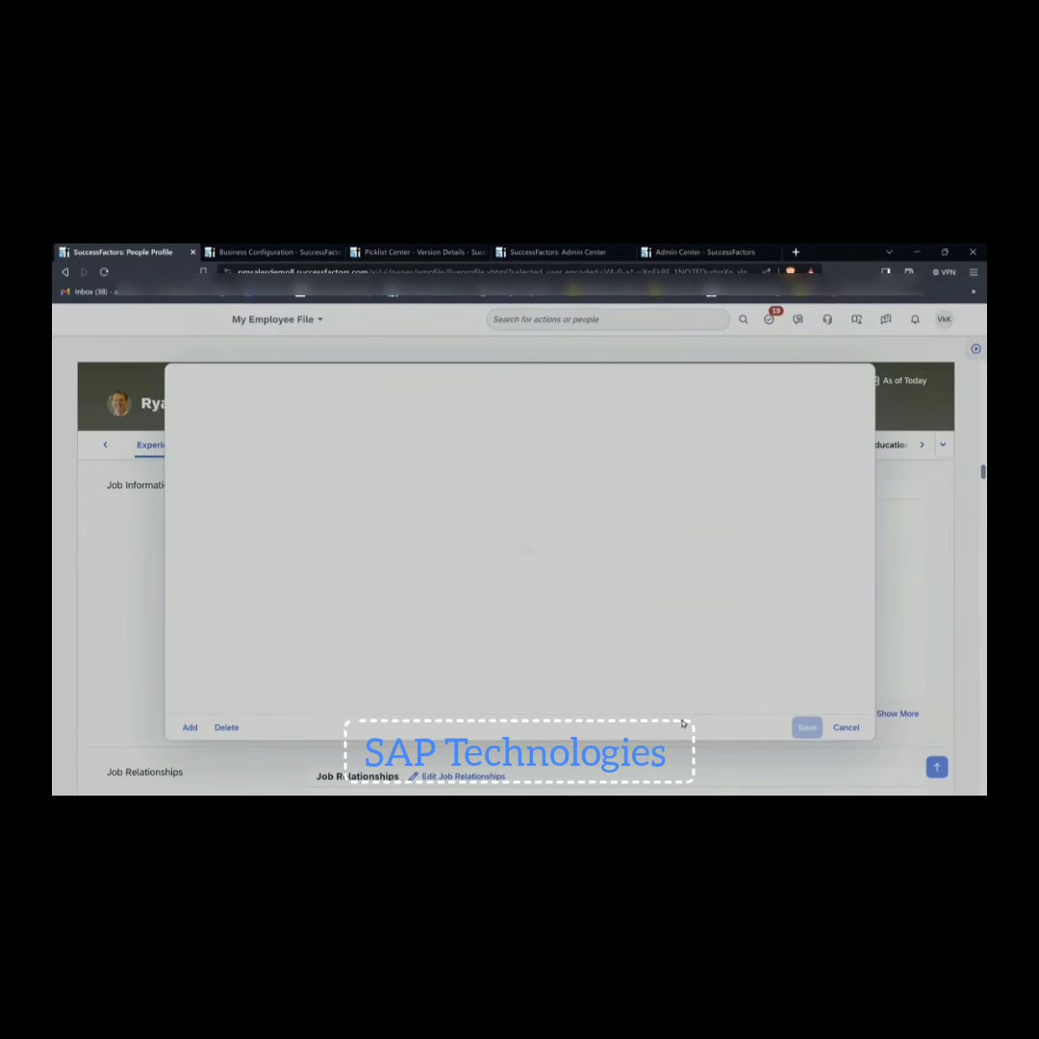
Search the Job Information record for the state field and expand the 15 additional fields to locate State102
key("ctrl+f")
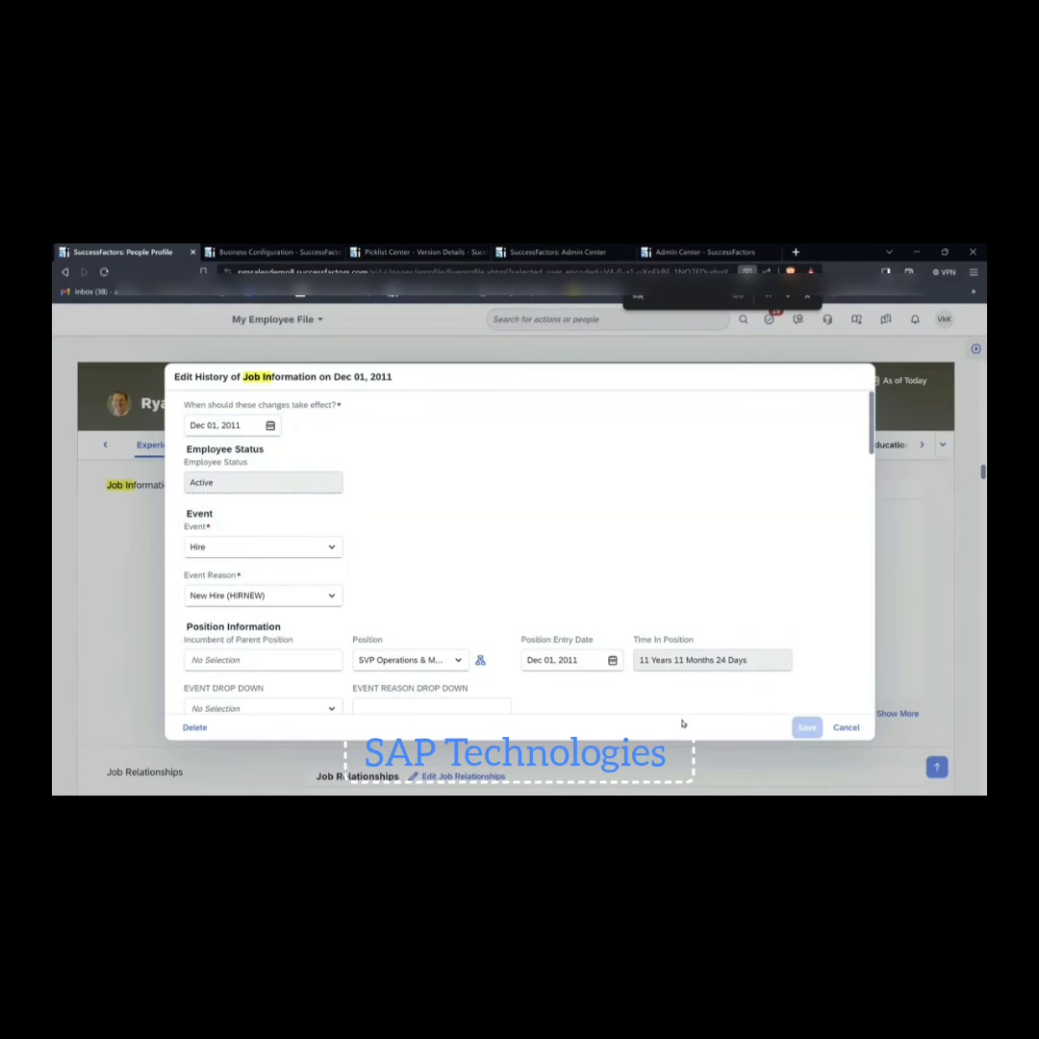
type("state")
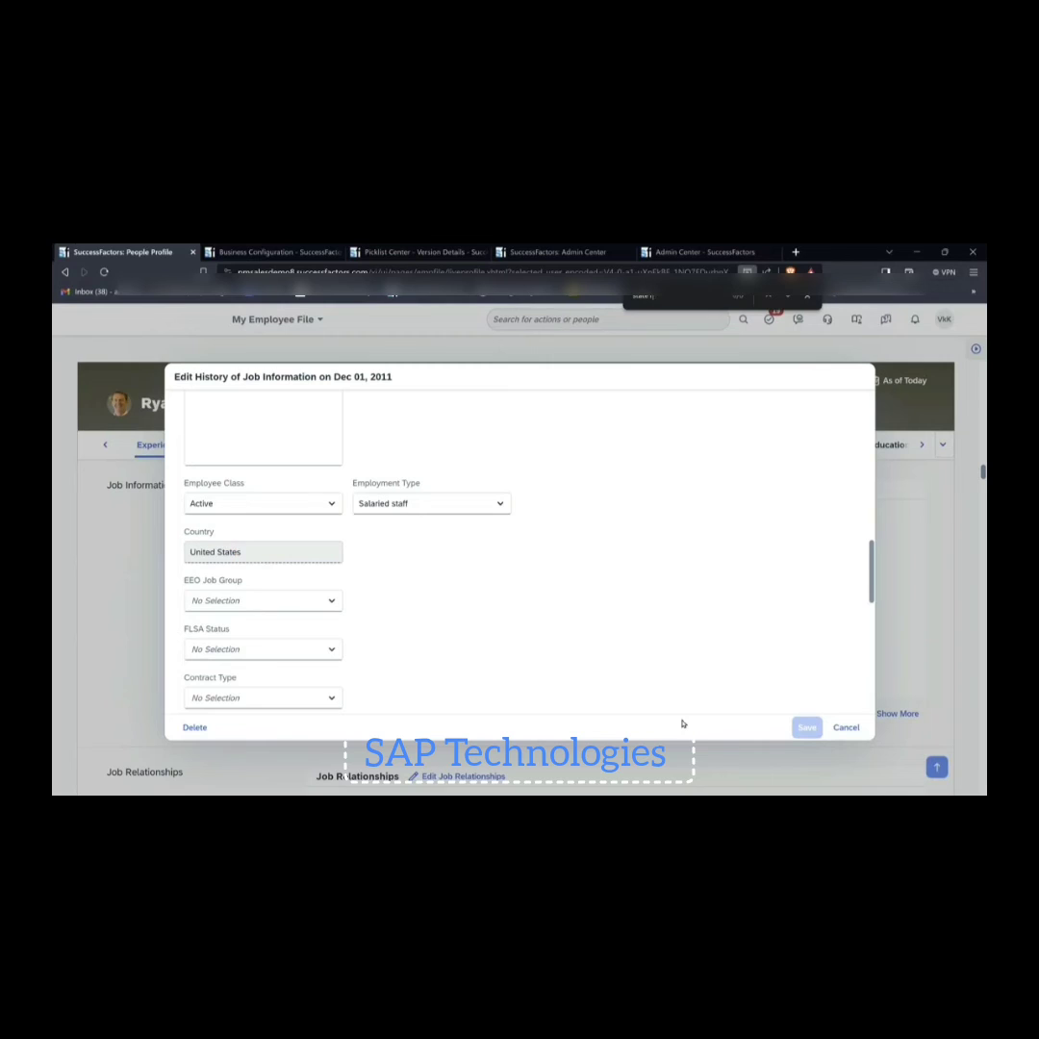
key("ctrl+a")
type("Job Infor")
scroll(682, 674, "down", 5)
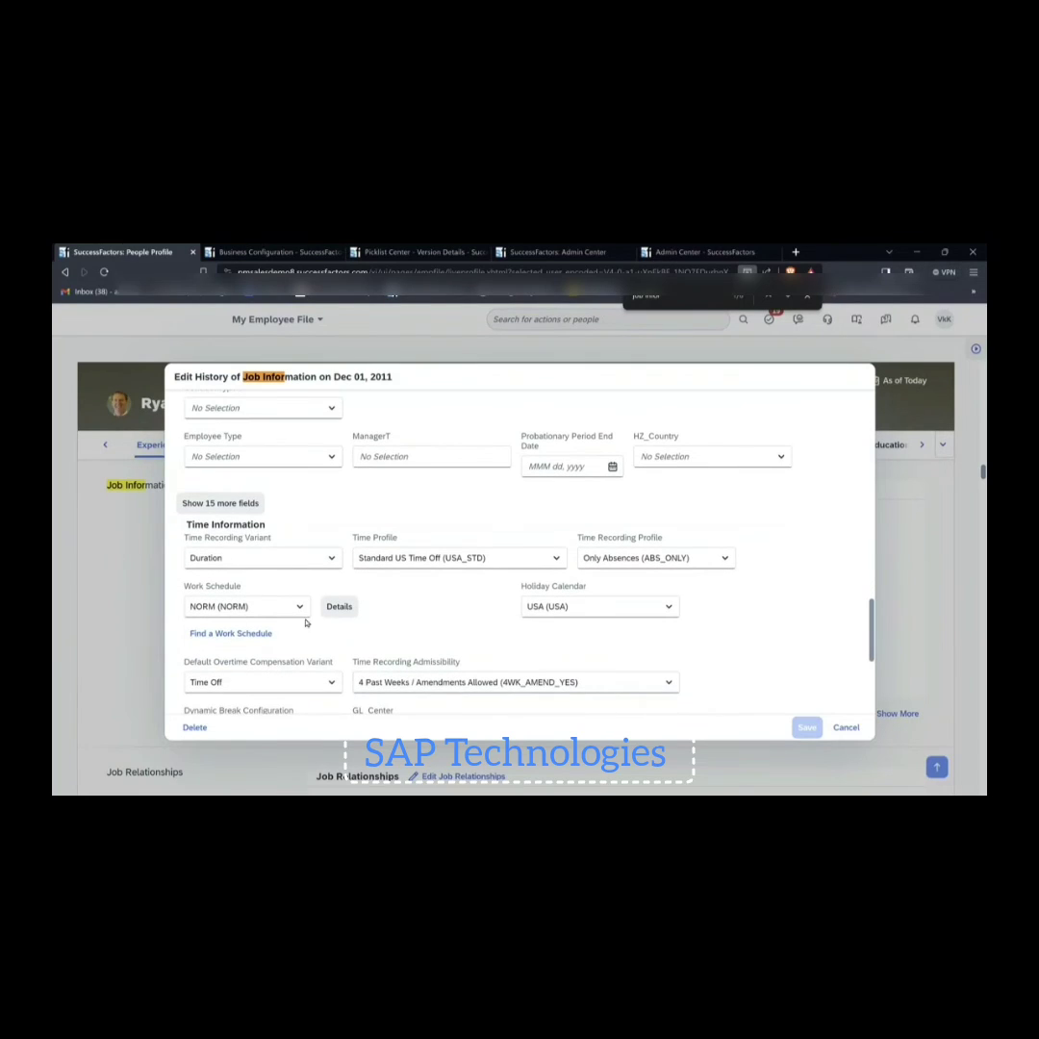
left_click(231, 505)
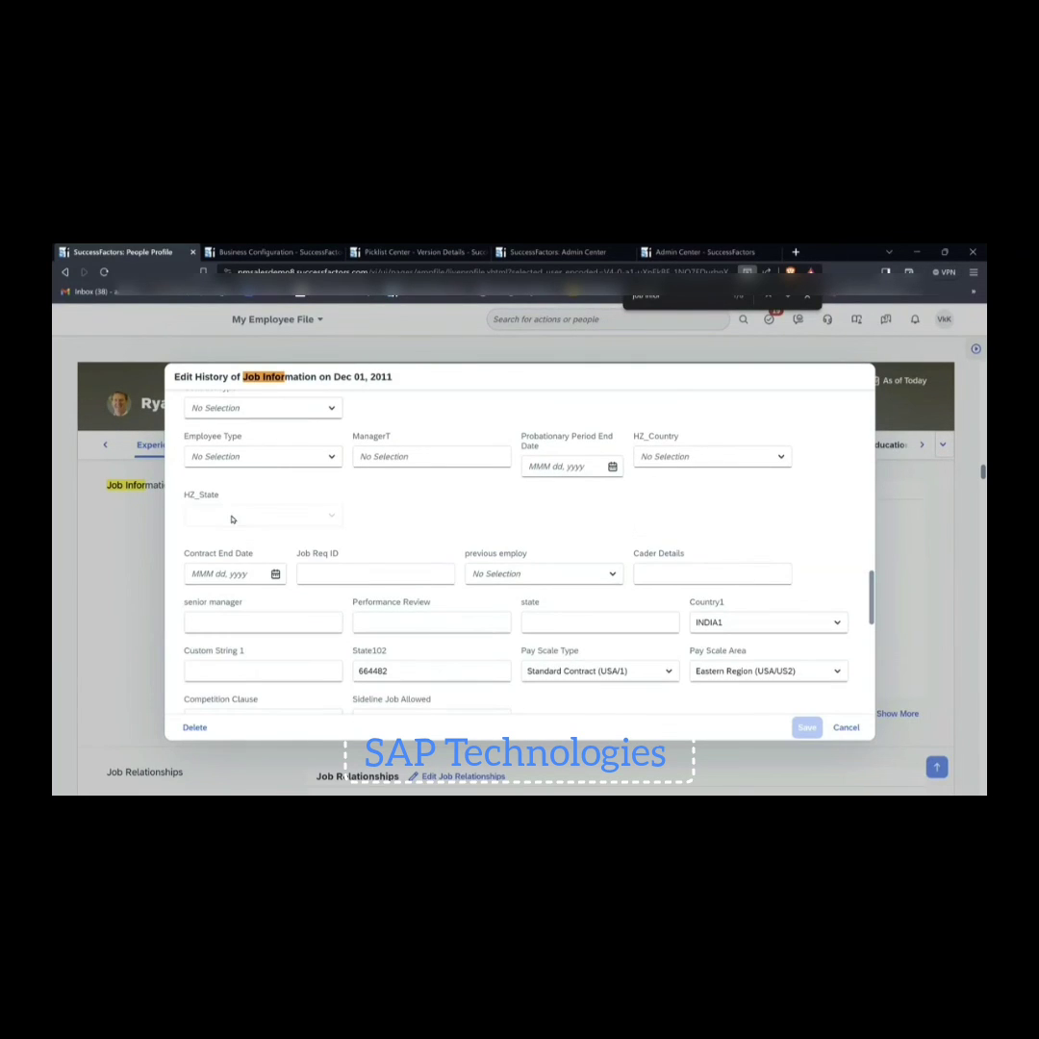
scroll(668, 549, "down", 2)
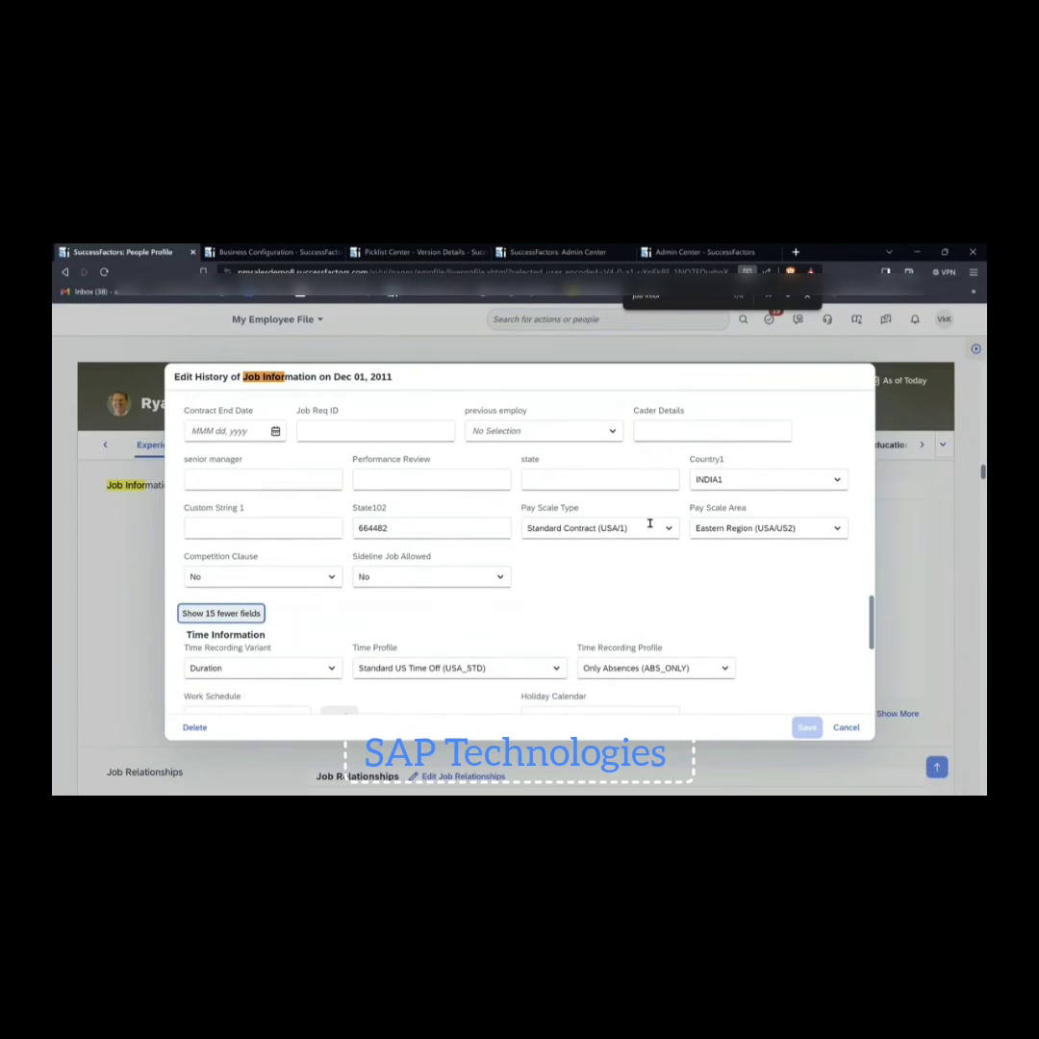
Choose INDIA1 for Country1 and clear the value in the State102 field
left_click(839, 481)
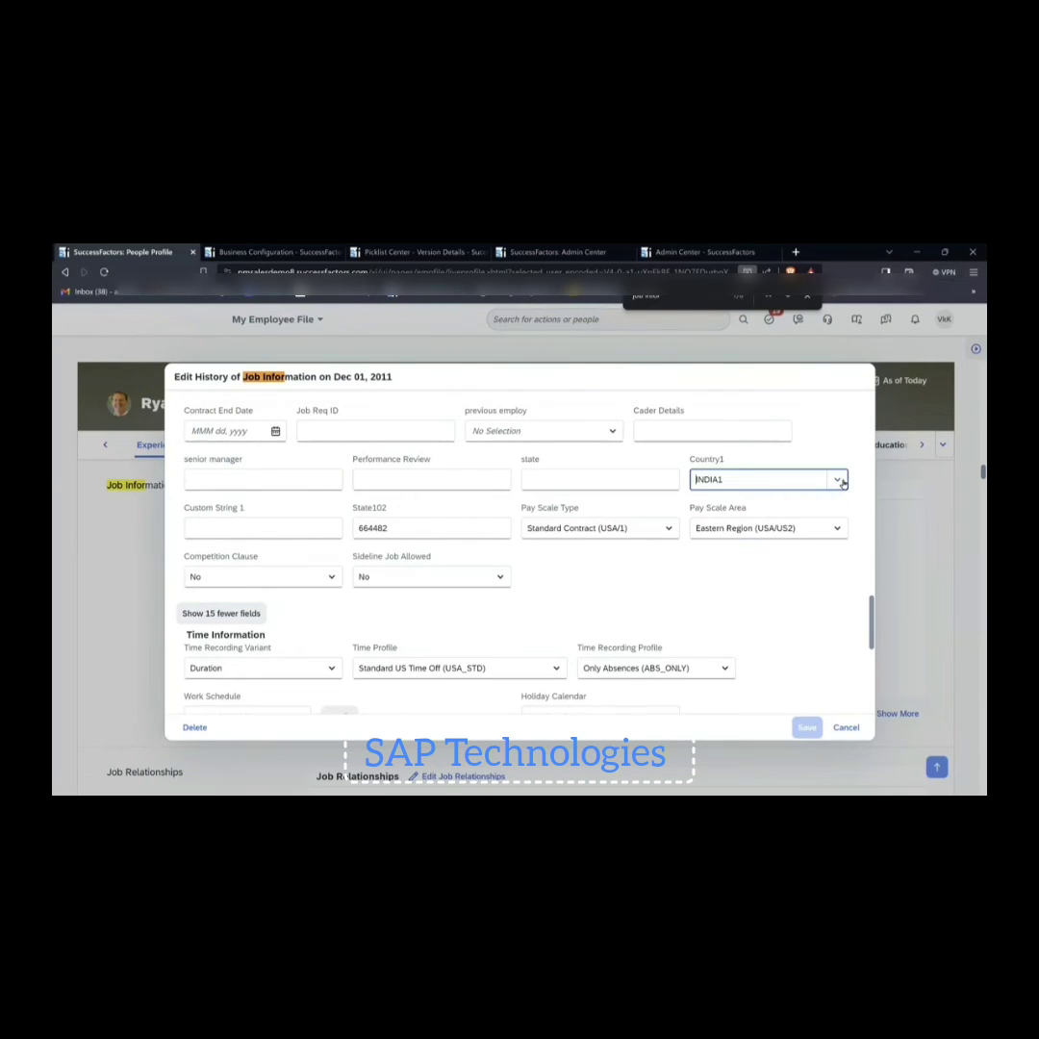
left_click(838, 479)
left_click(777, 575)
left_click(451, 529)
key("BackSpace")
key("BackSpace")
key("BackSpace")
key("BackSpace")
key("BackSpace")
key("BackSpace")
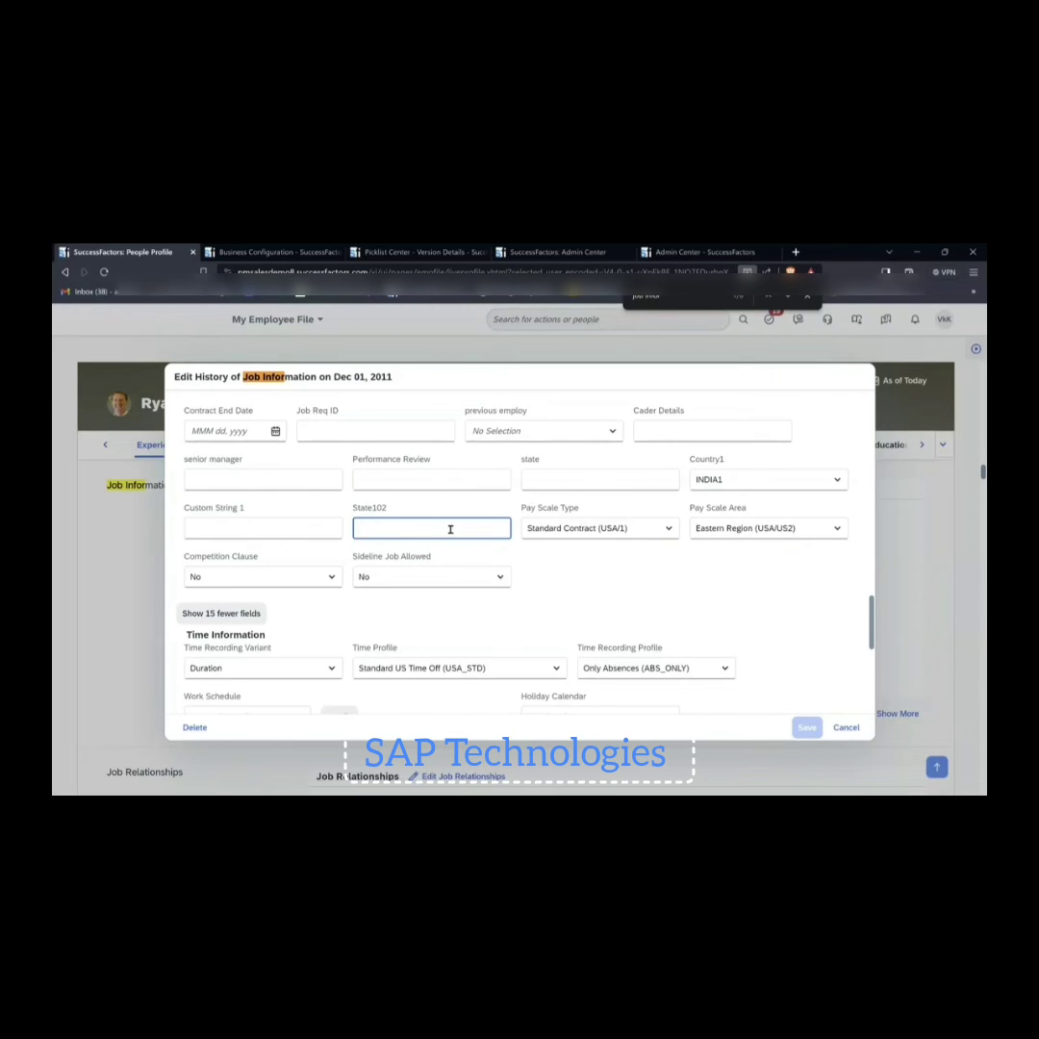
Try entering free text in the State102 field and erase it again
type("sadkjajsh")
key("BackSpace")
key("BackSpace")
key("BackSpace")
key("BackSpace")
key("BackSpace")
key("BackSpace")
key("BackSpace")
key("BackSpace")
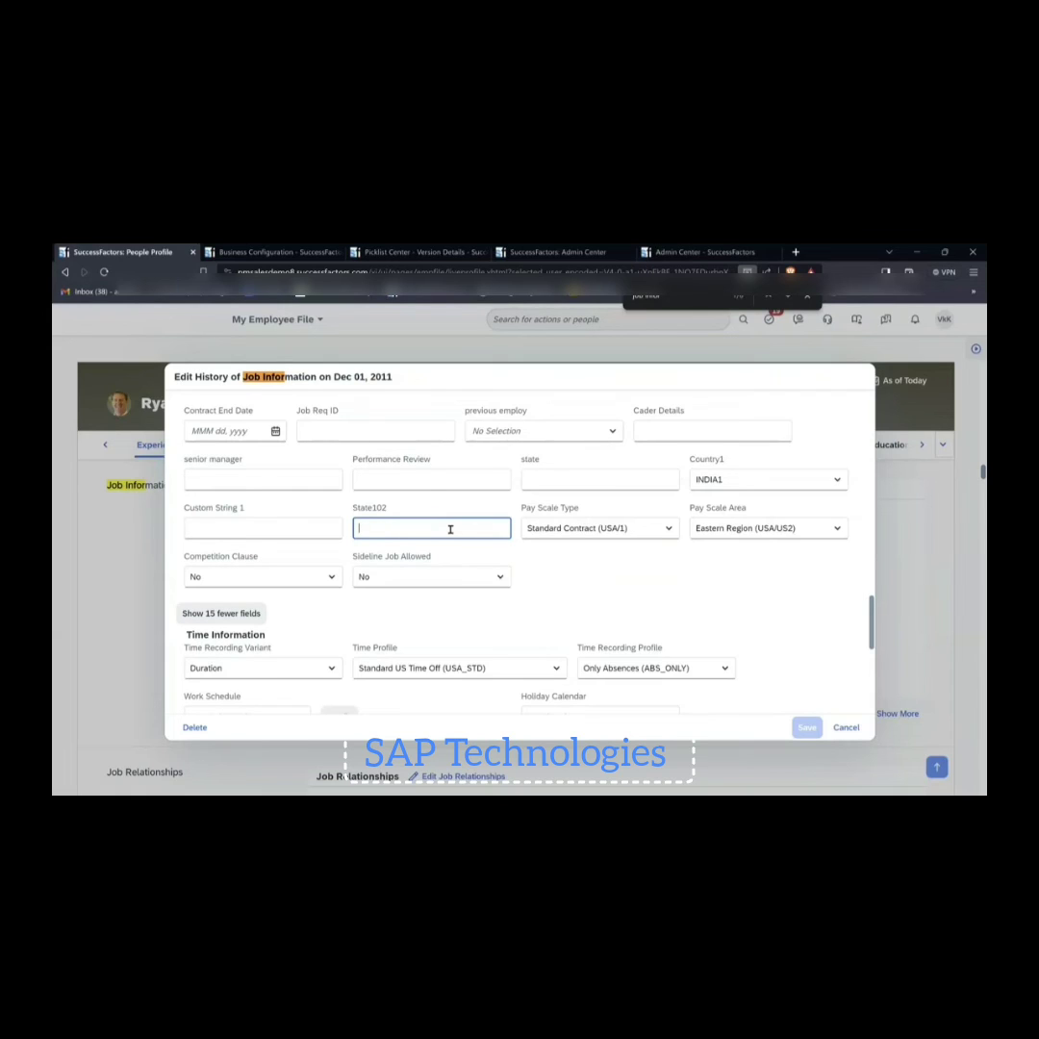
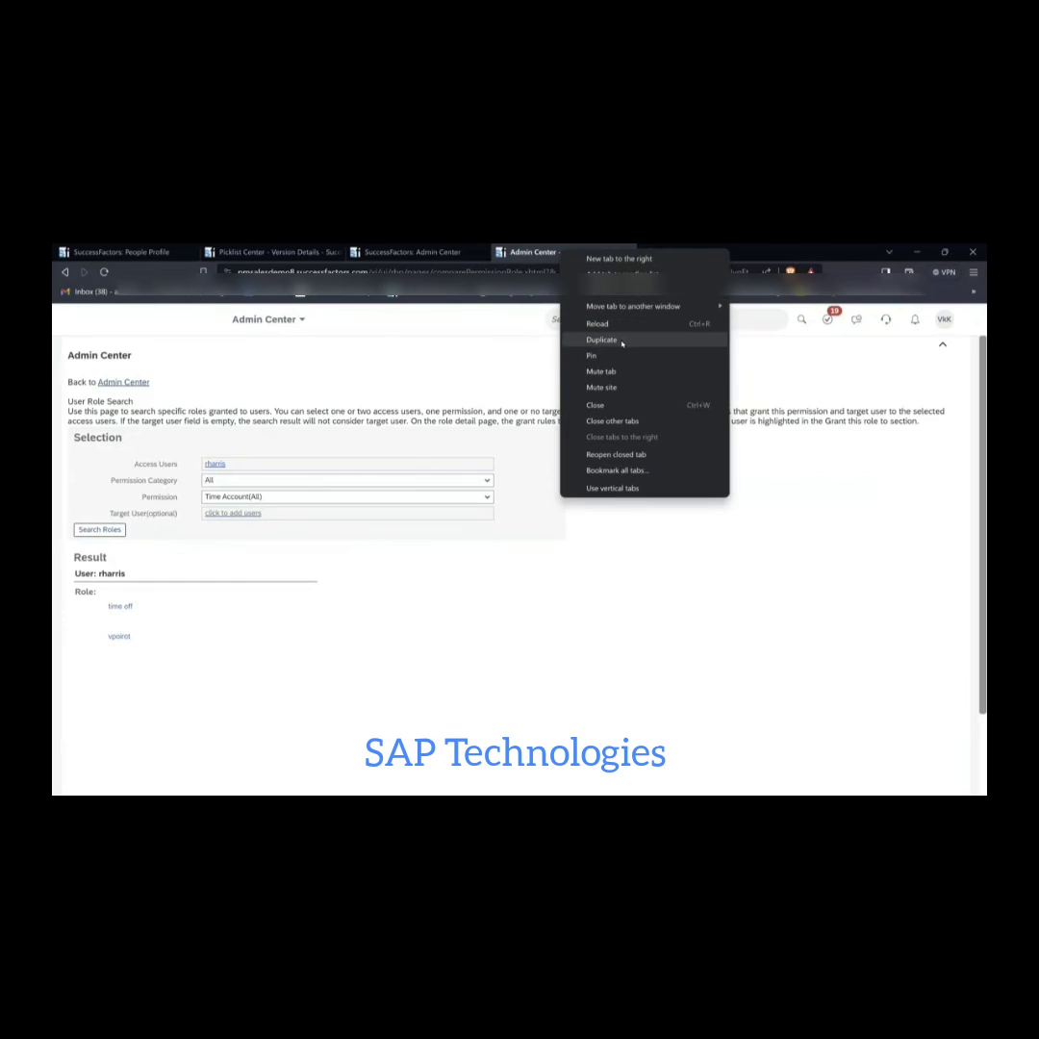
Duplicate the User Role Search page and open Manage Business Configuration in the copy
left_click(605, 340)
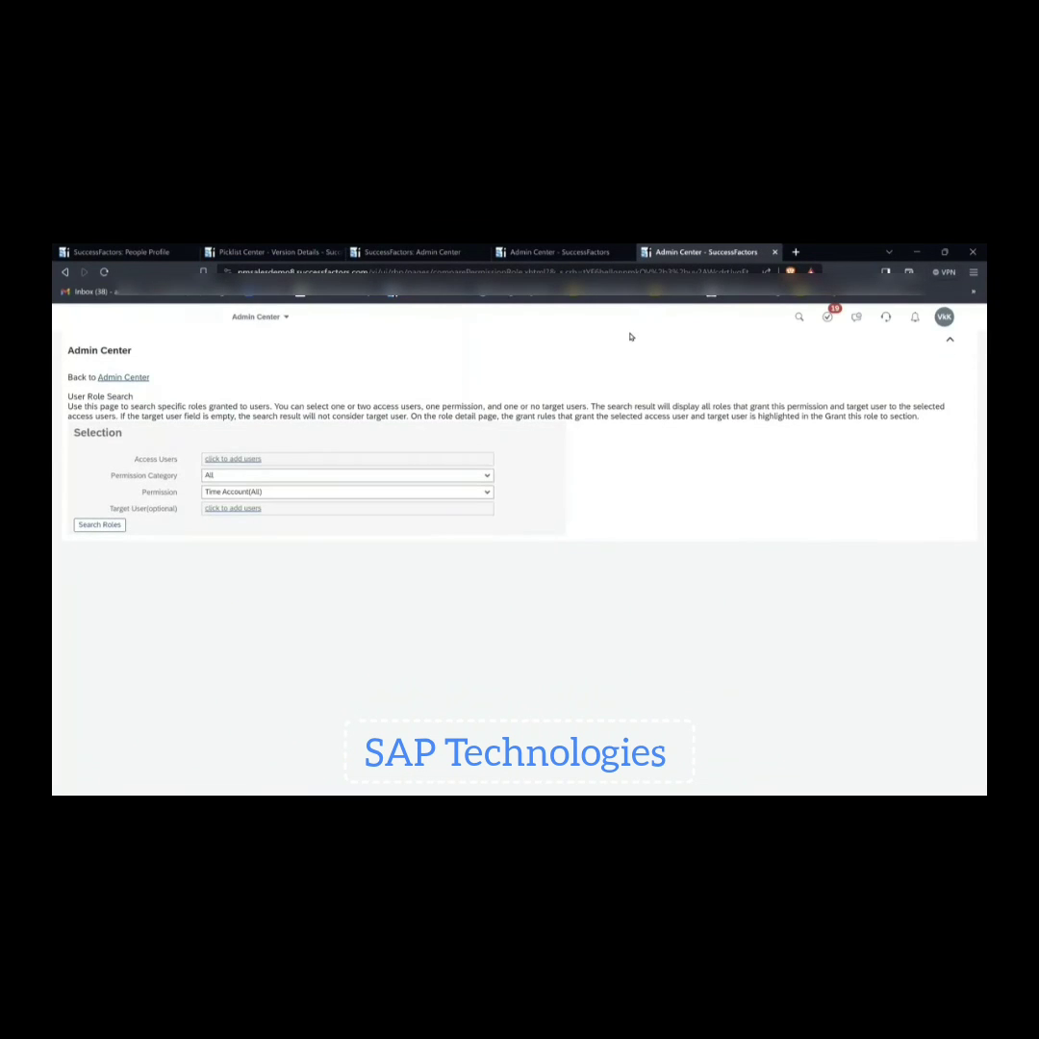
left_click(623, 319)
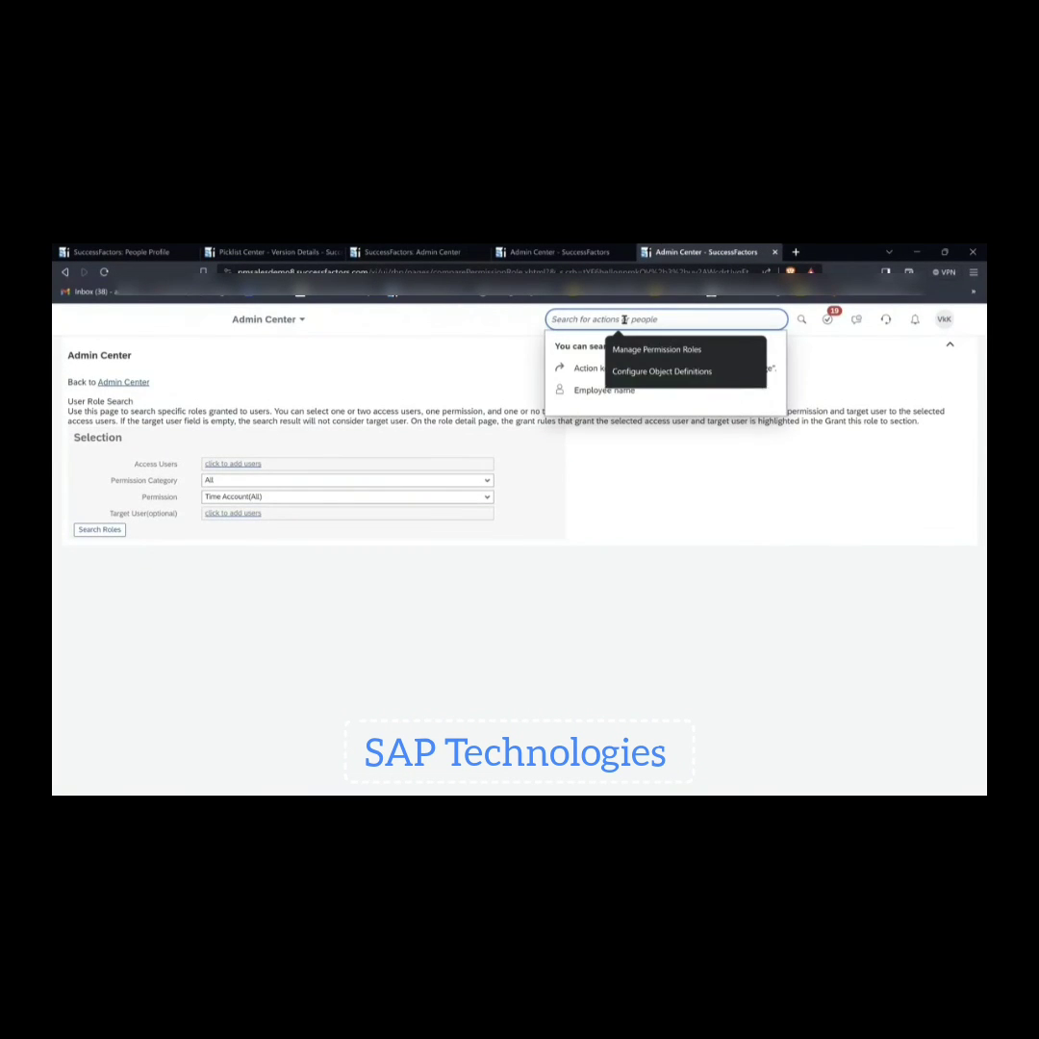
type("manage")
key("BackSpace")
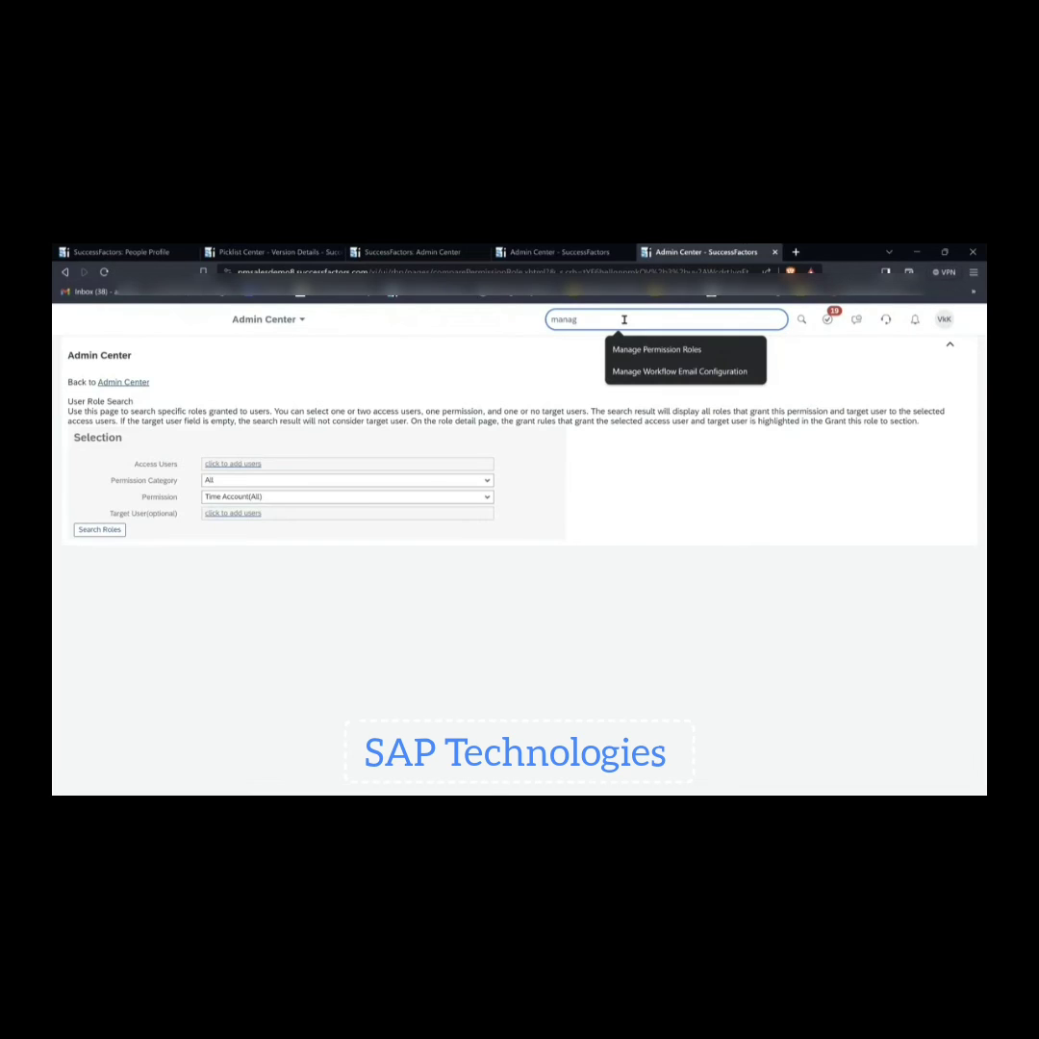
type("e busi")
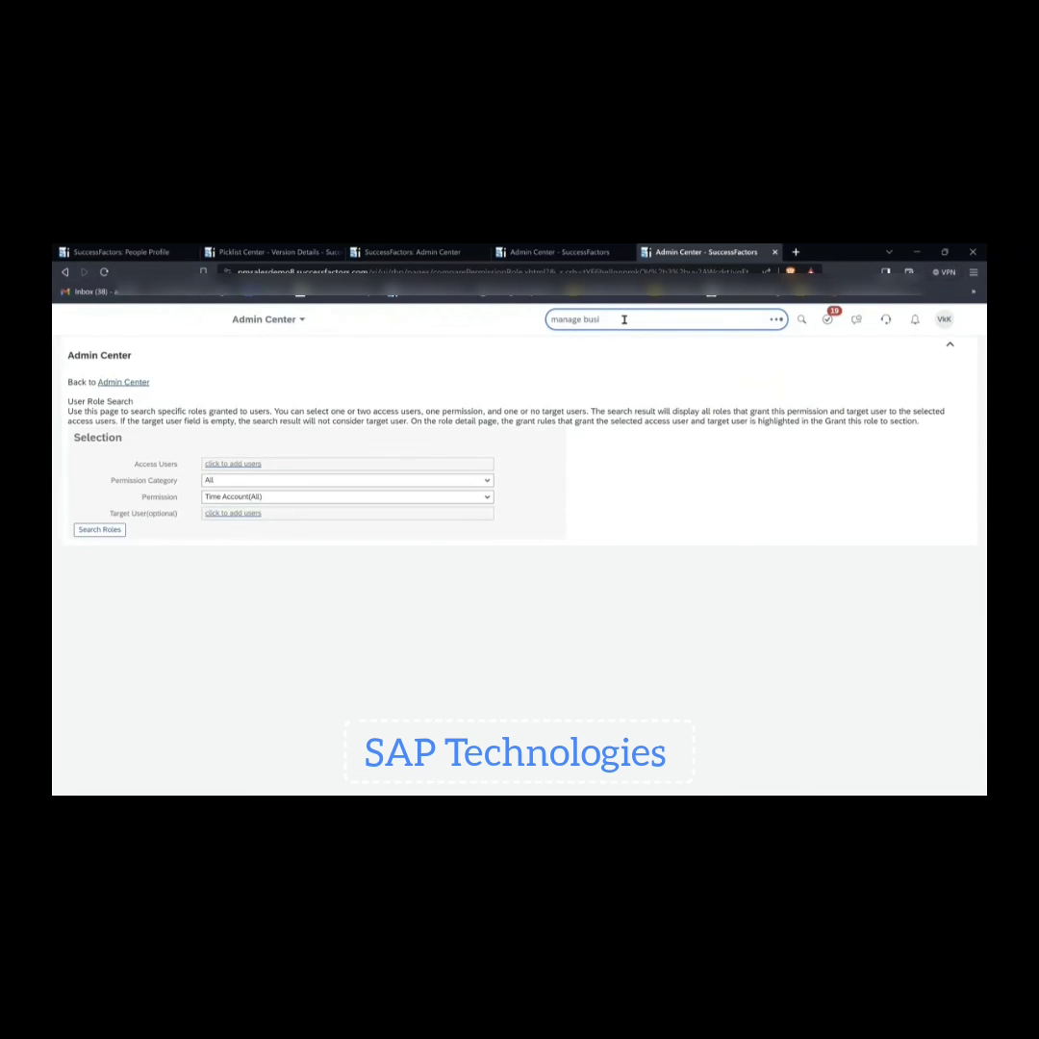
left_click(626, 391)
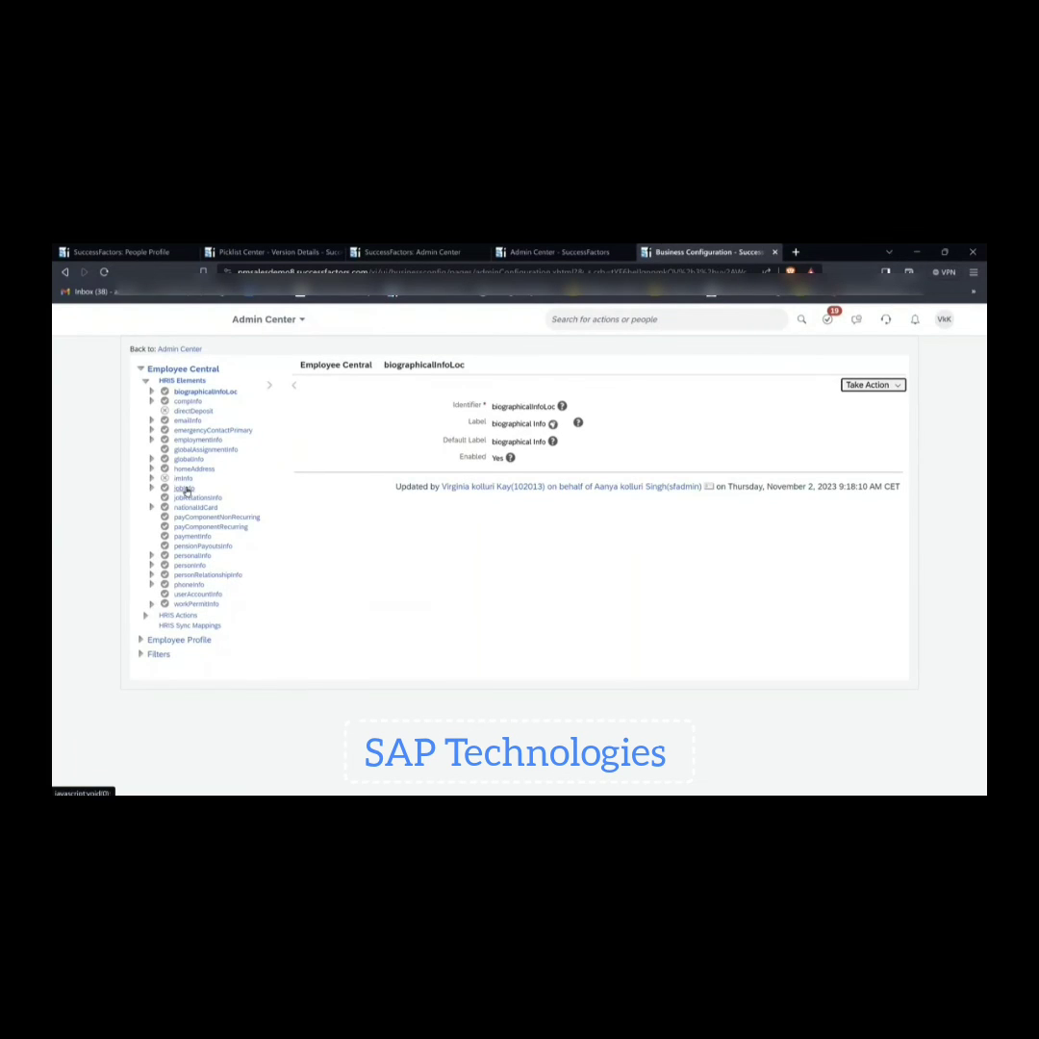
Open the jobInfo HRIS element and start a correction to make its fields editable
left_click(186, 489)
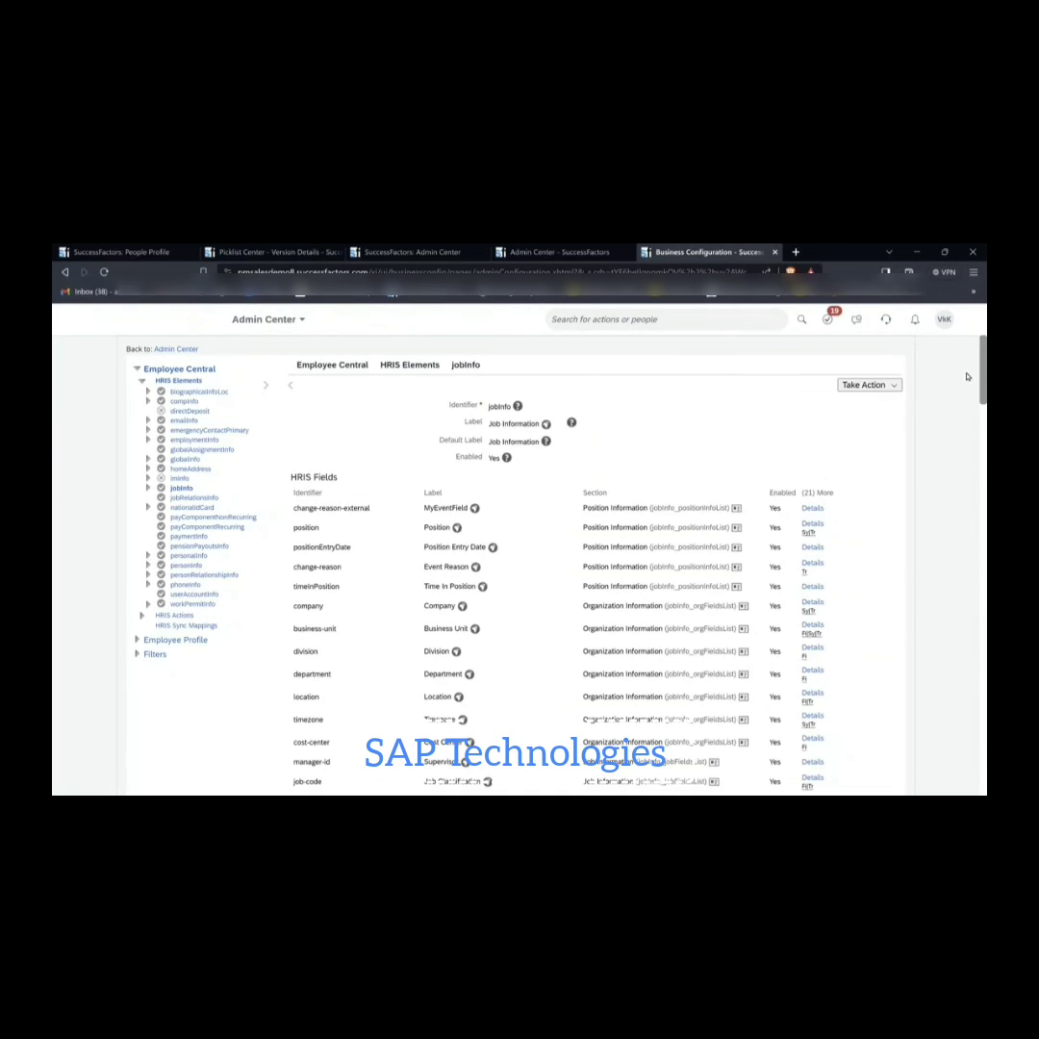
left_click(894, 386)
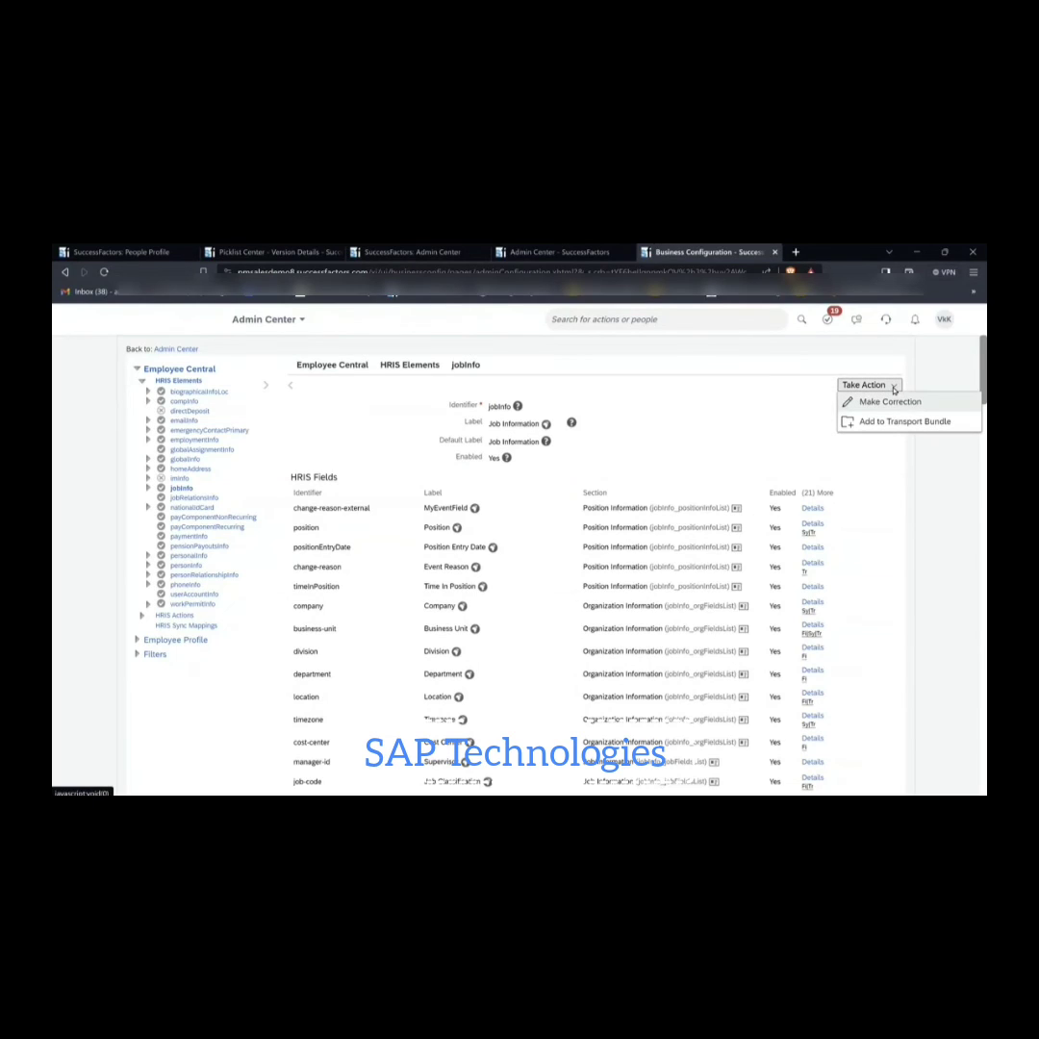
left_click(885, 402)
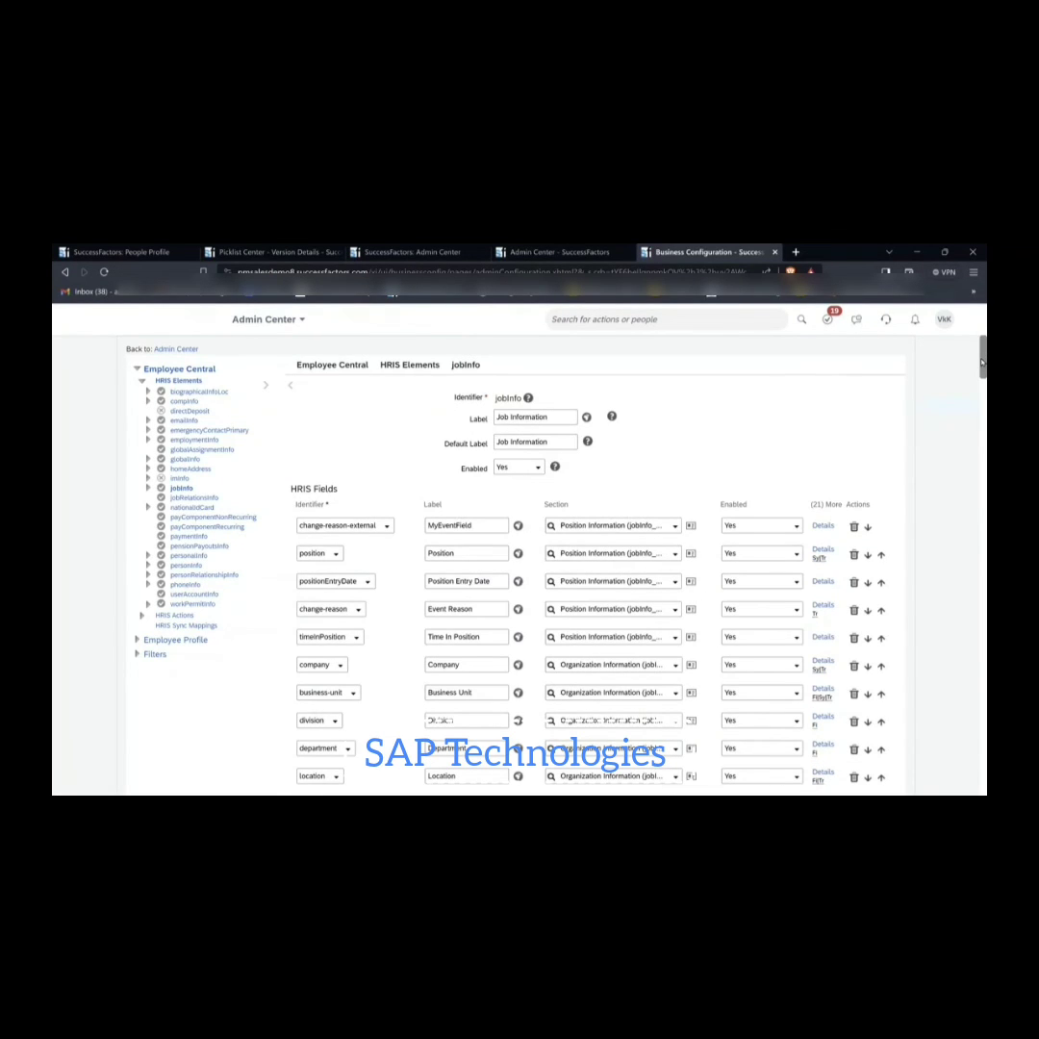
In the State102 (custom-string5) field details, set Type of Reference Object to Picklist and assign the State102 picklist
left_click_drag(981, 361, 982, 593)
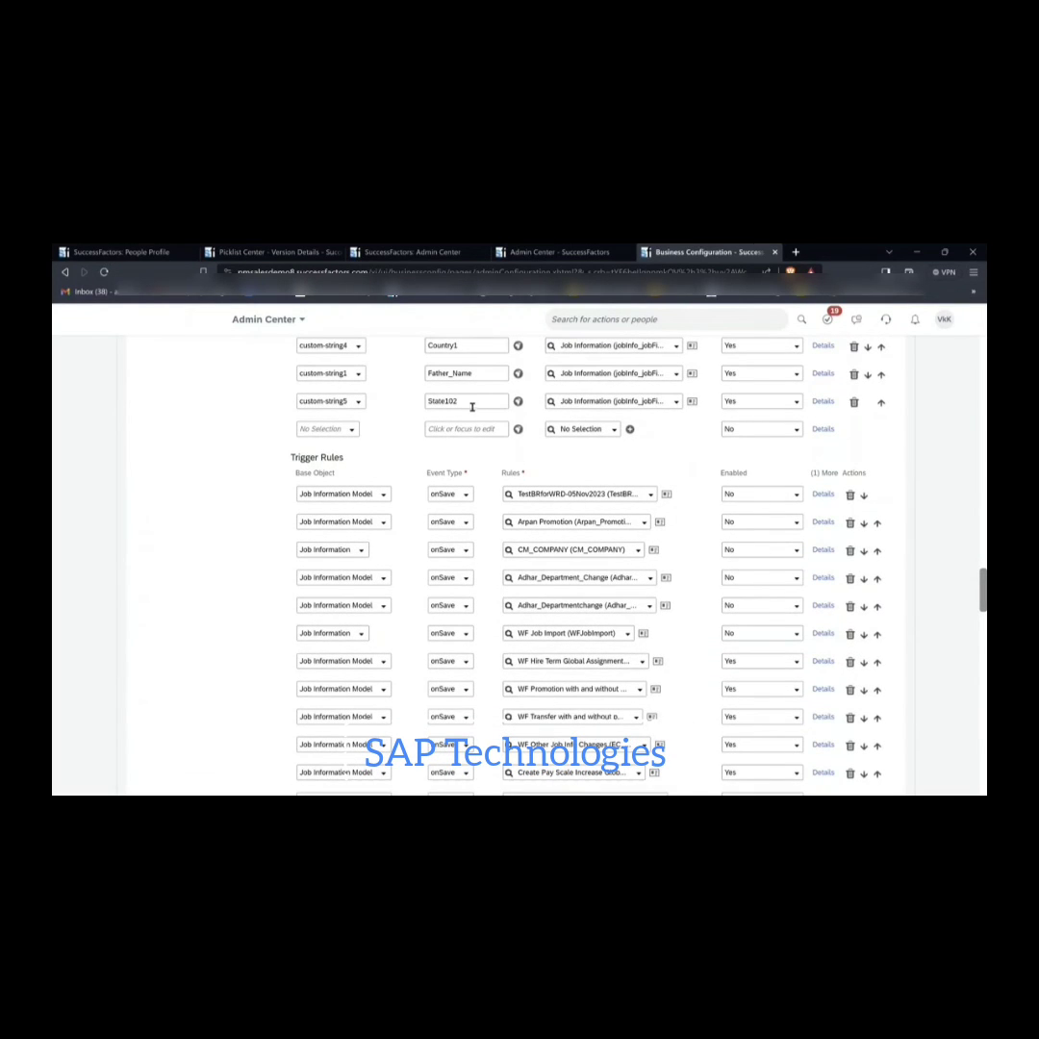
left_click(823, 402)
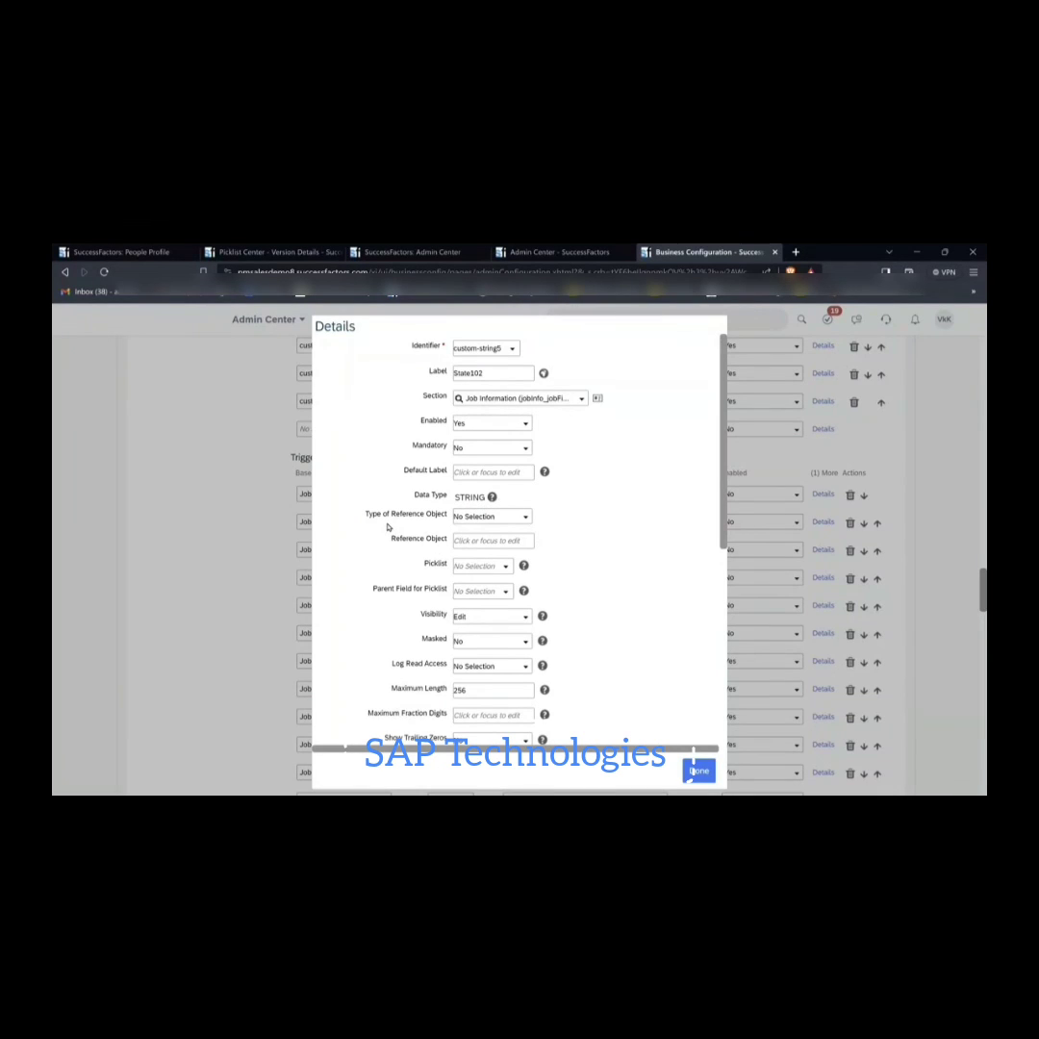
left_click(523, 521)
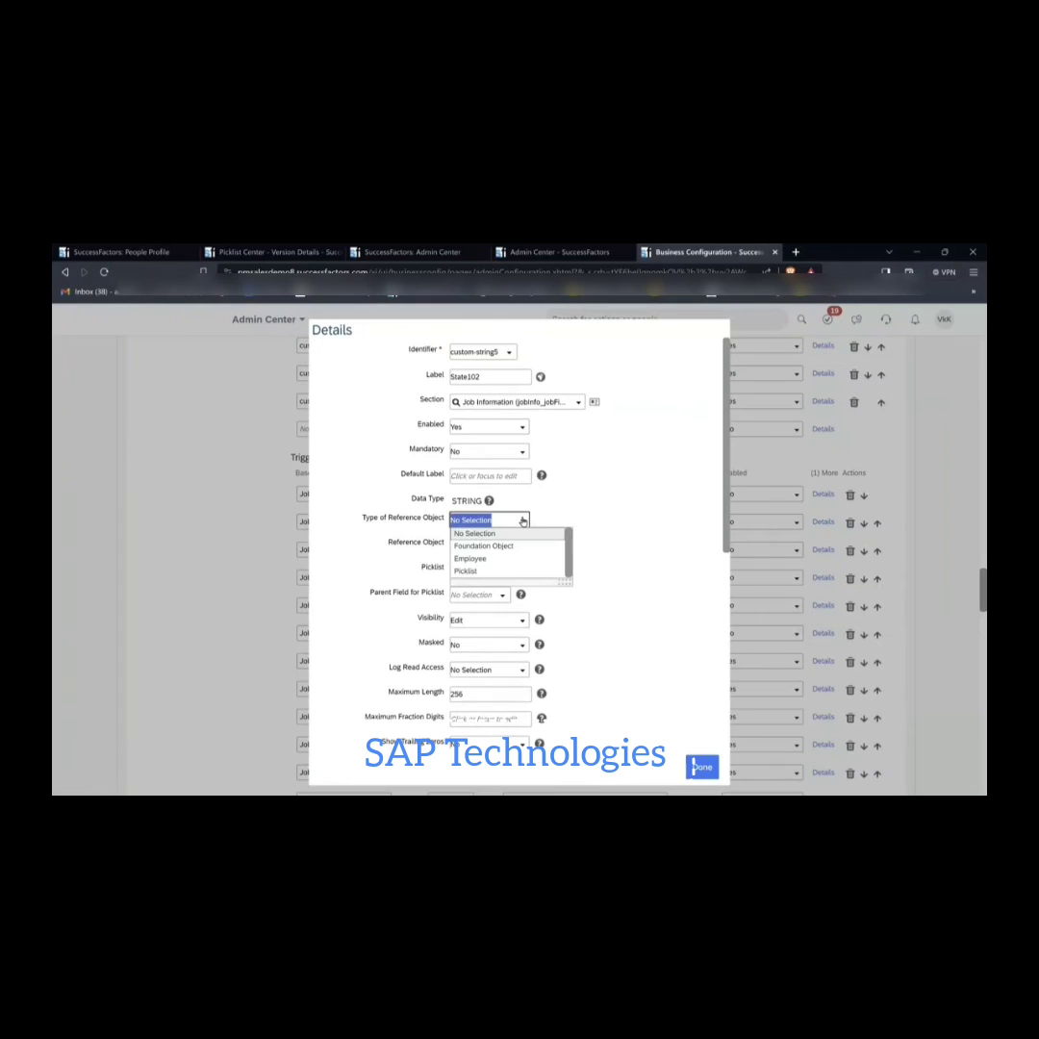
left_click(497, 571)
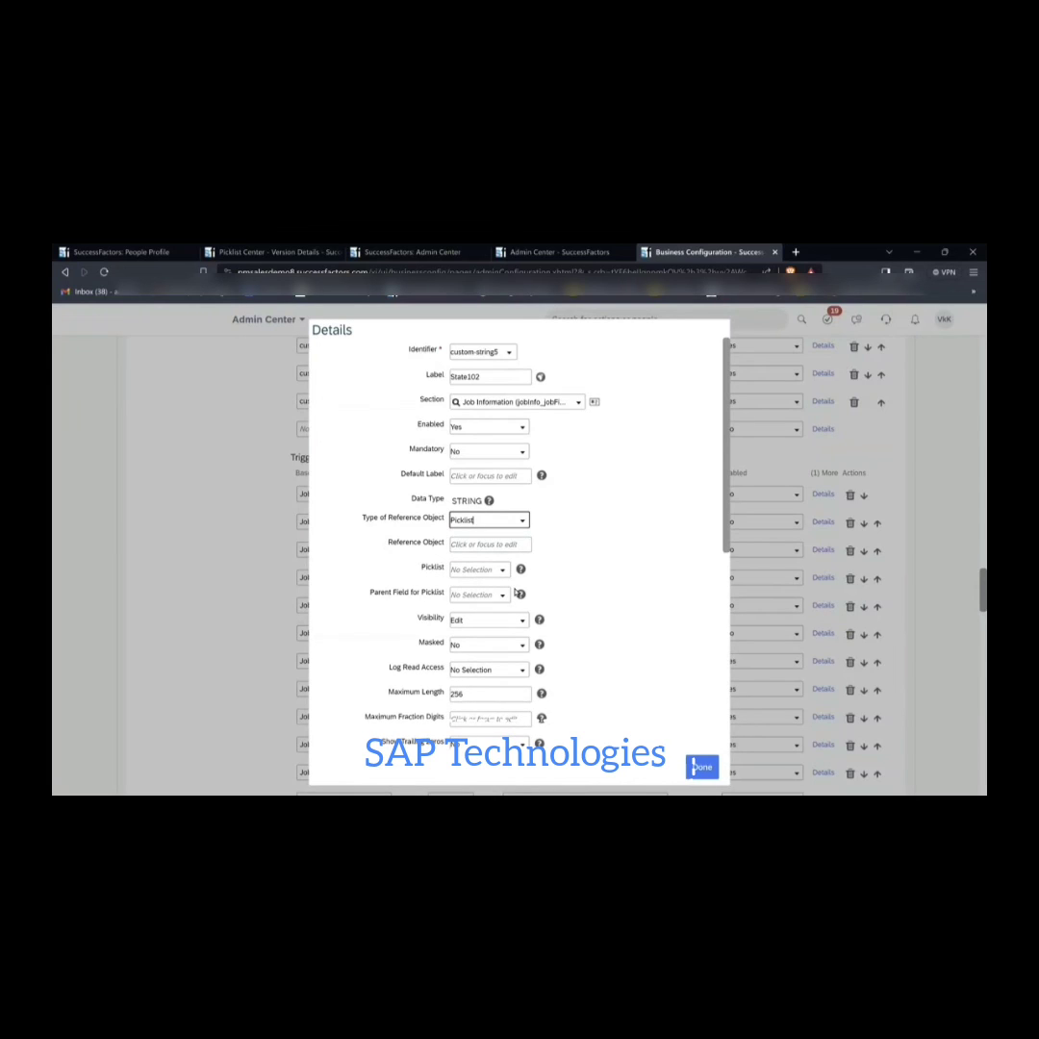
left_click(501, 572)
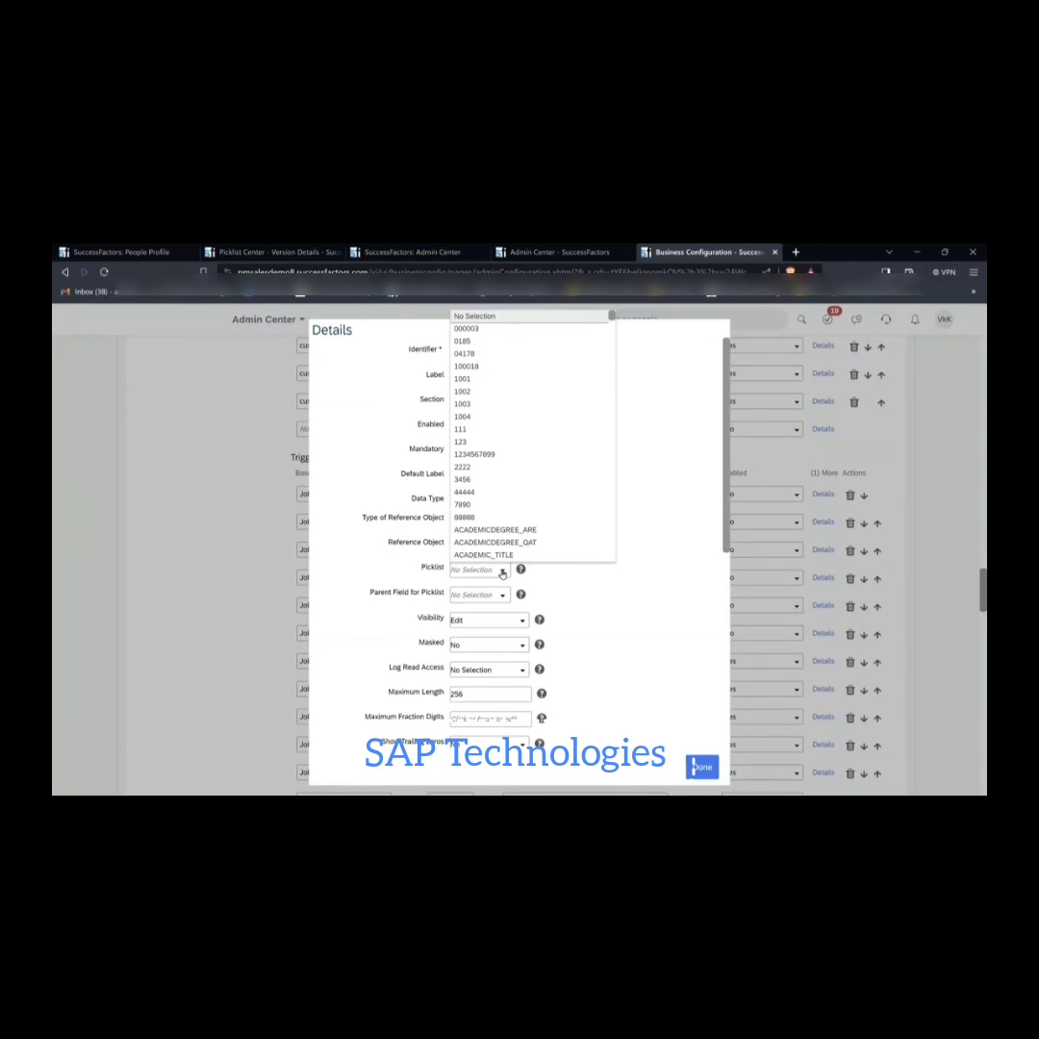
left_click(501, 573)
left_click(501, 572)
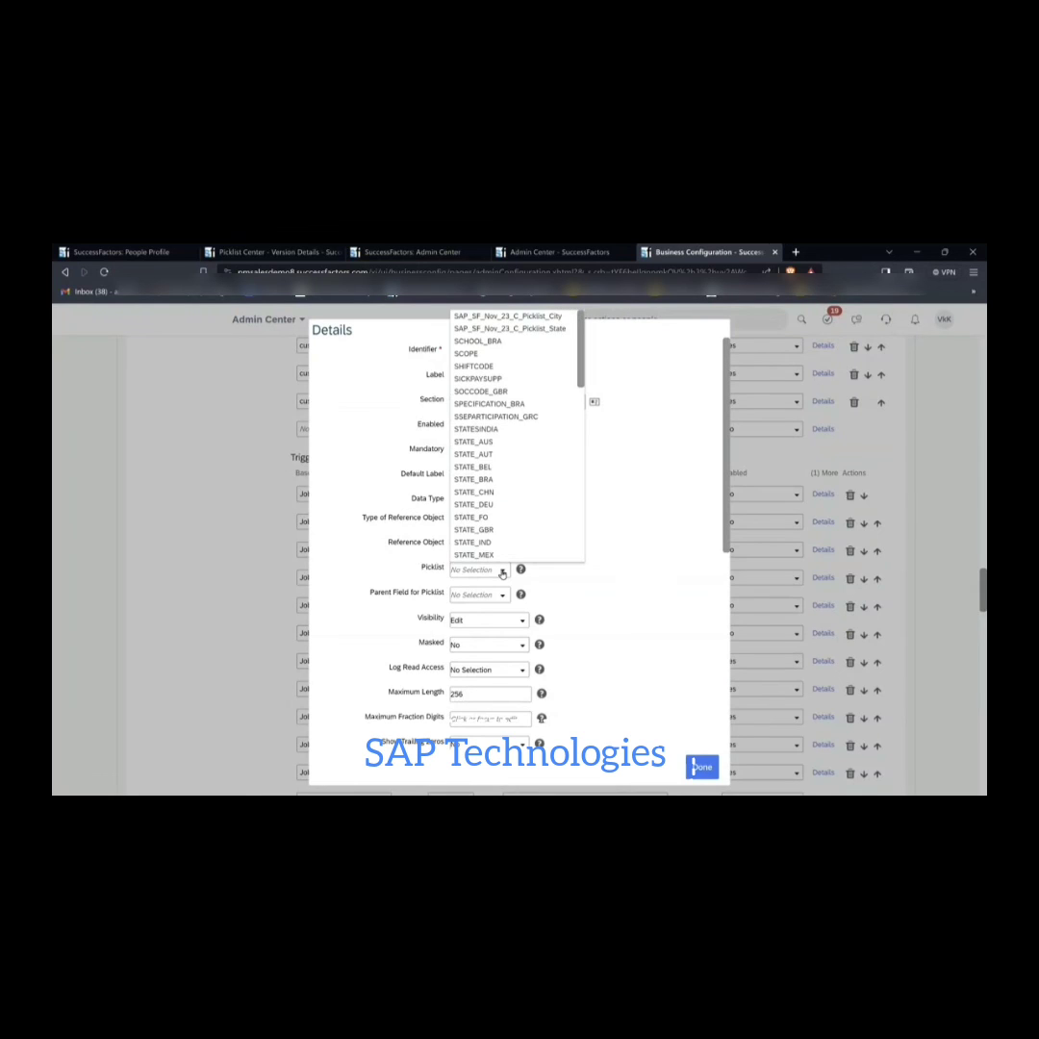
scroll(501, 572, "down", 3)
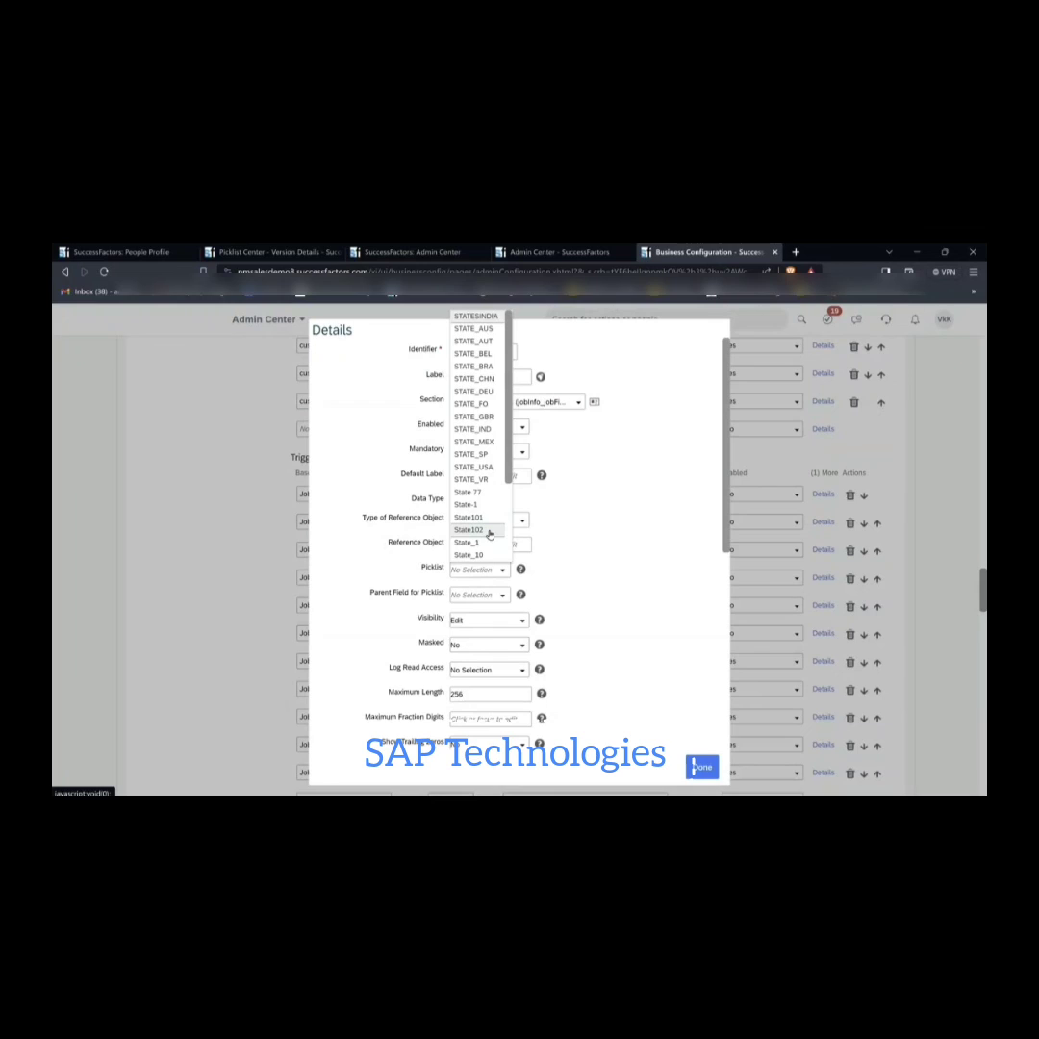
left_click(489, 530)
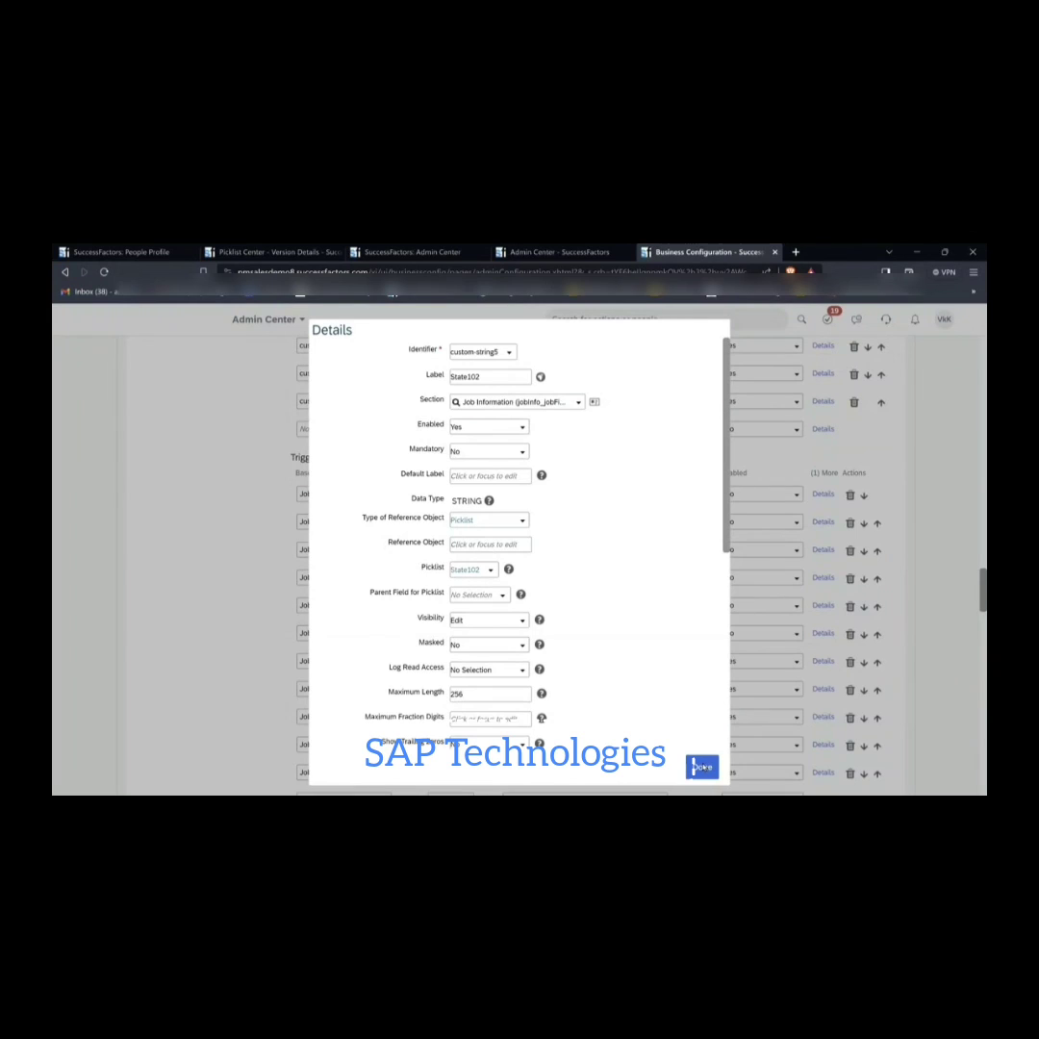
left_click(702, 768)
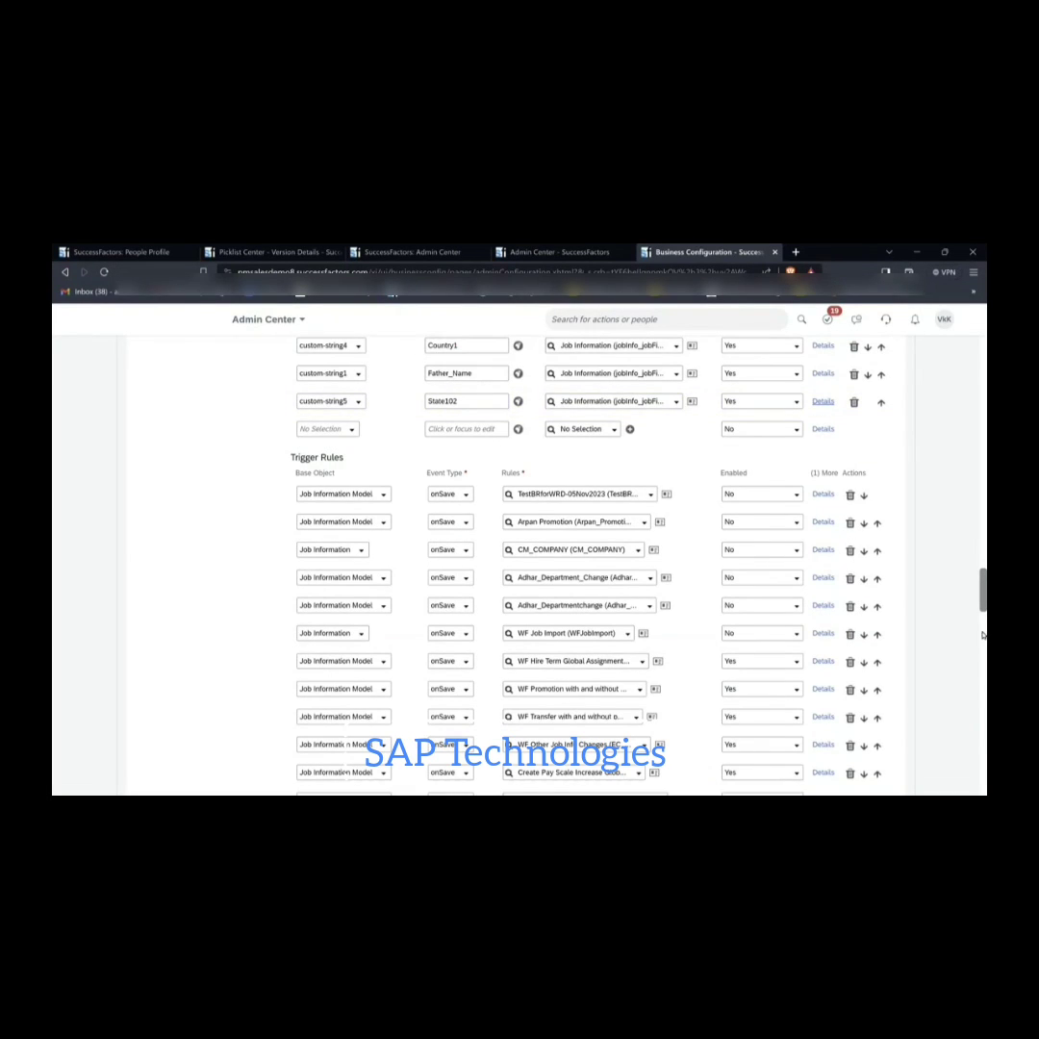
Save the jobInfo element, confirm the listed changes and reload the Business Configuration page
left_click_drag(982, 593, 982, 769)
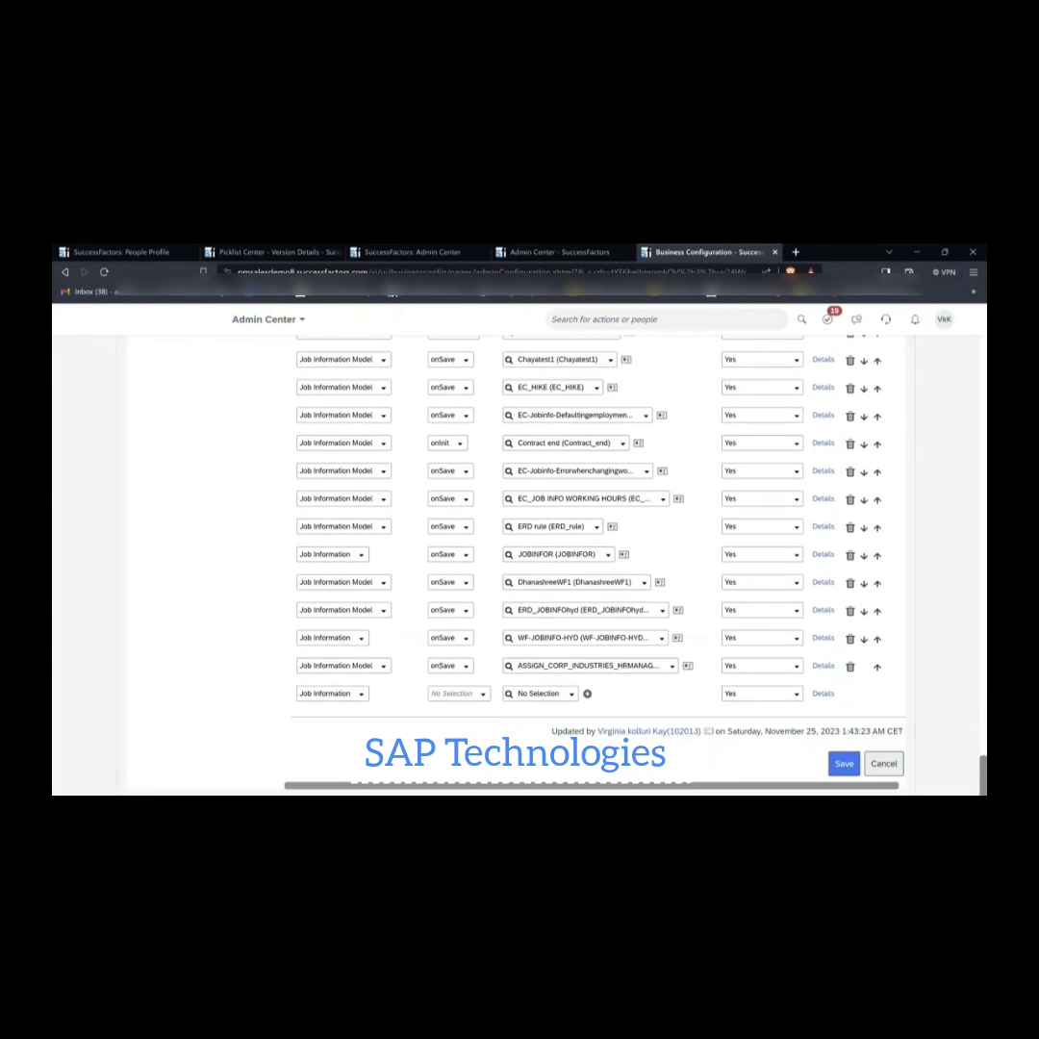
left_click(844, 764)
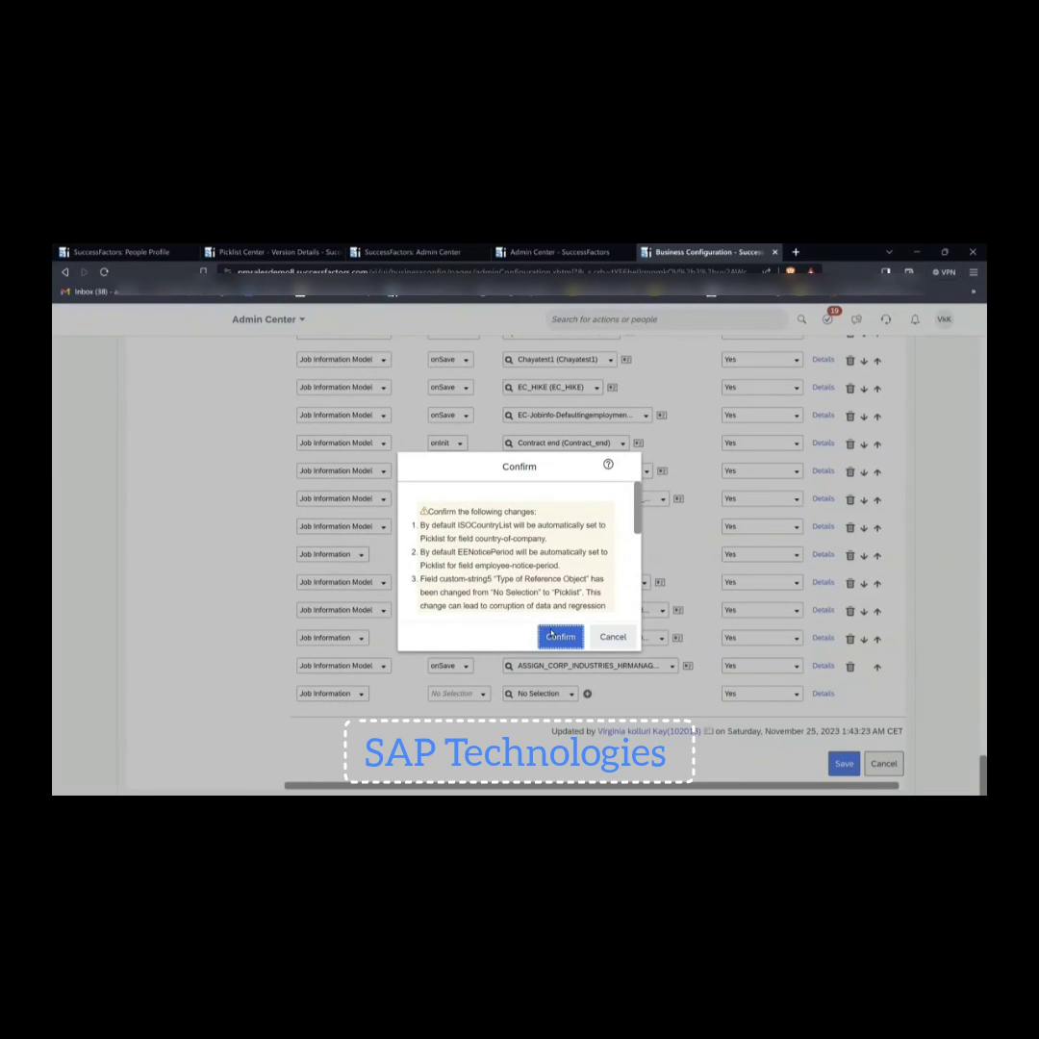
left_click(560, 636)
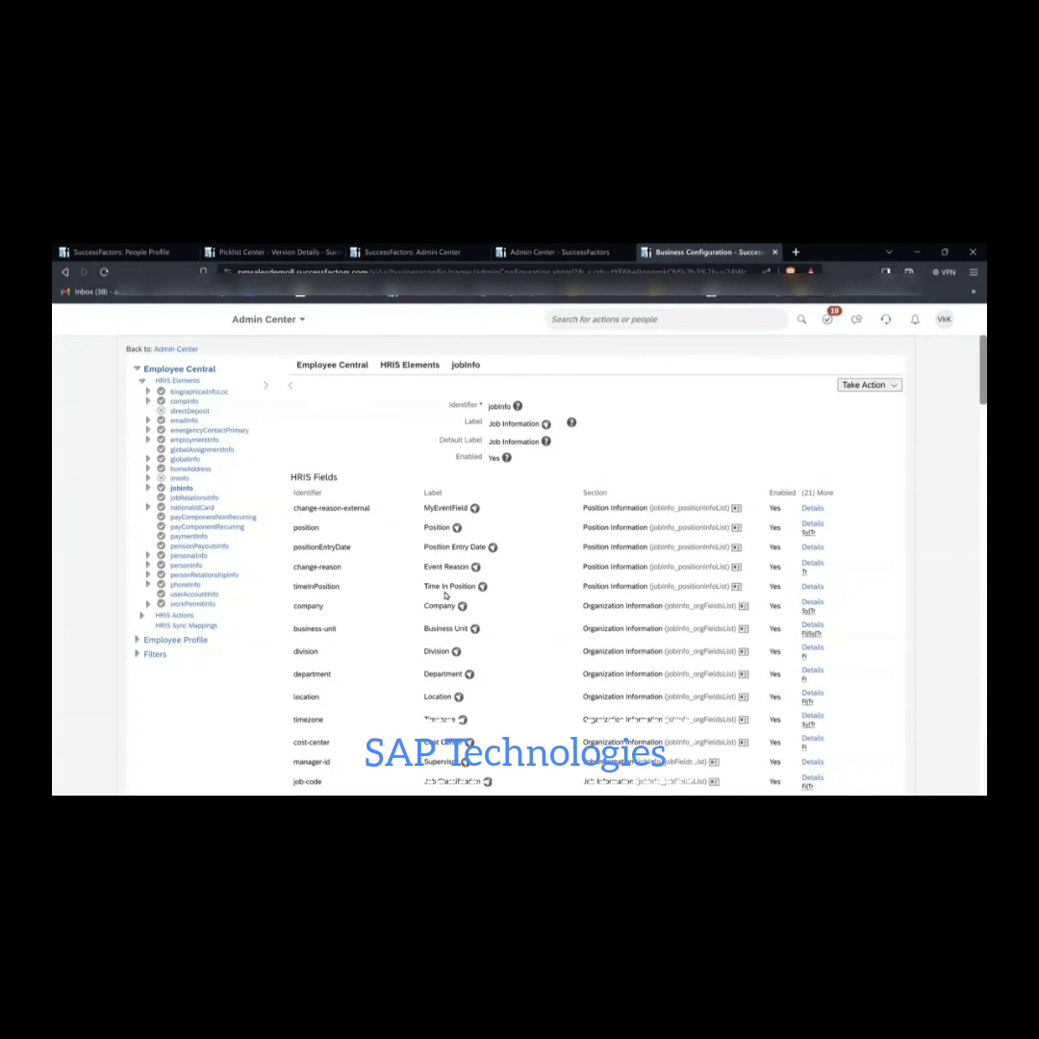
left_click(104, 273)
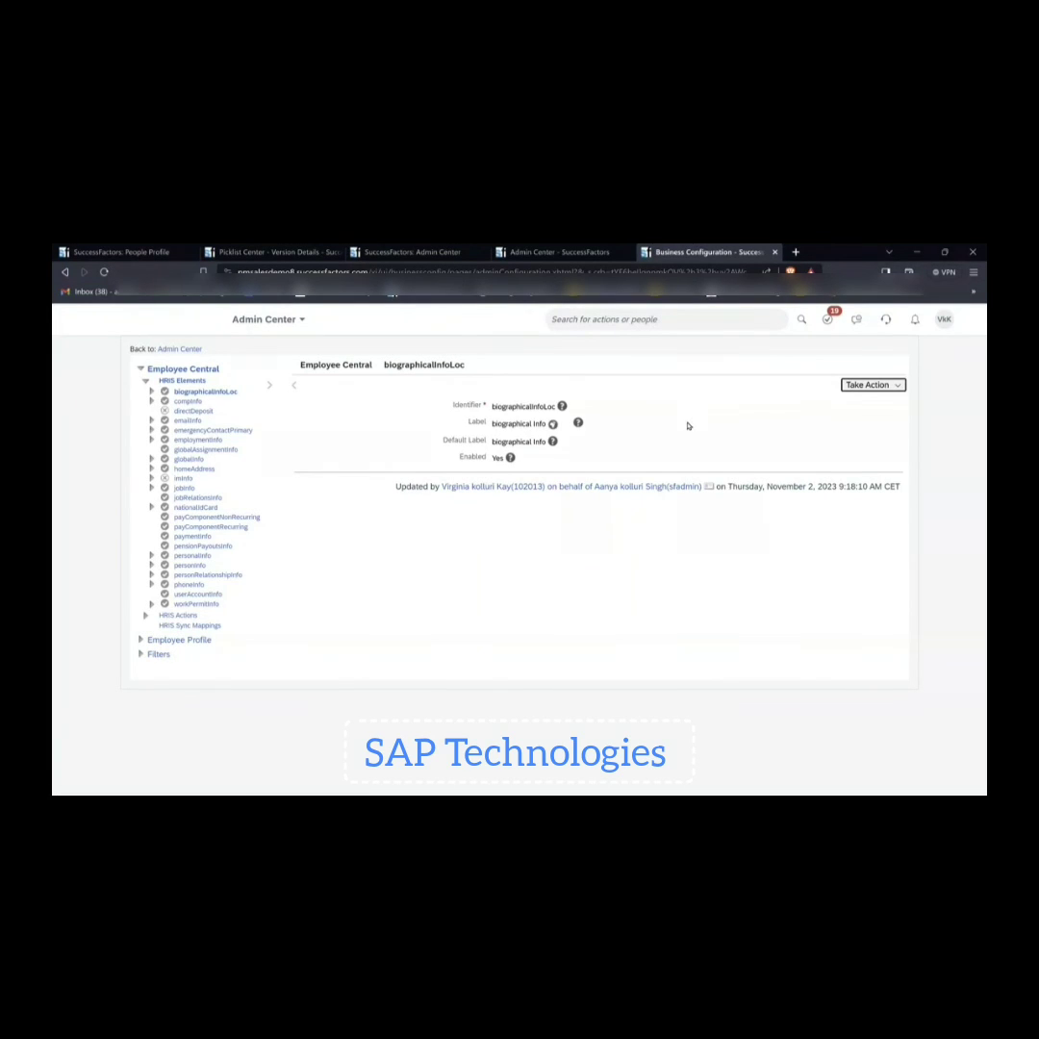
Return to the employee's People Profile, discard the unsaved Job Information edits and close the change history
left_click(94, 250)
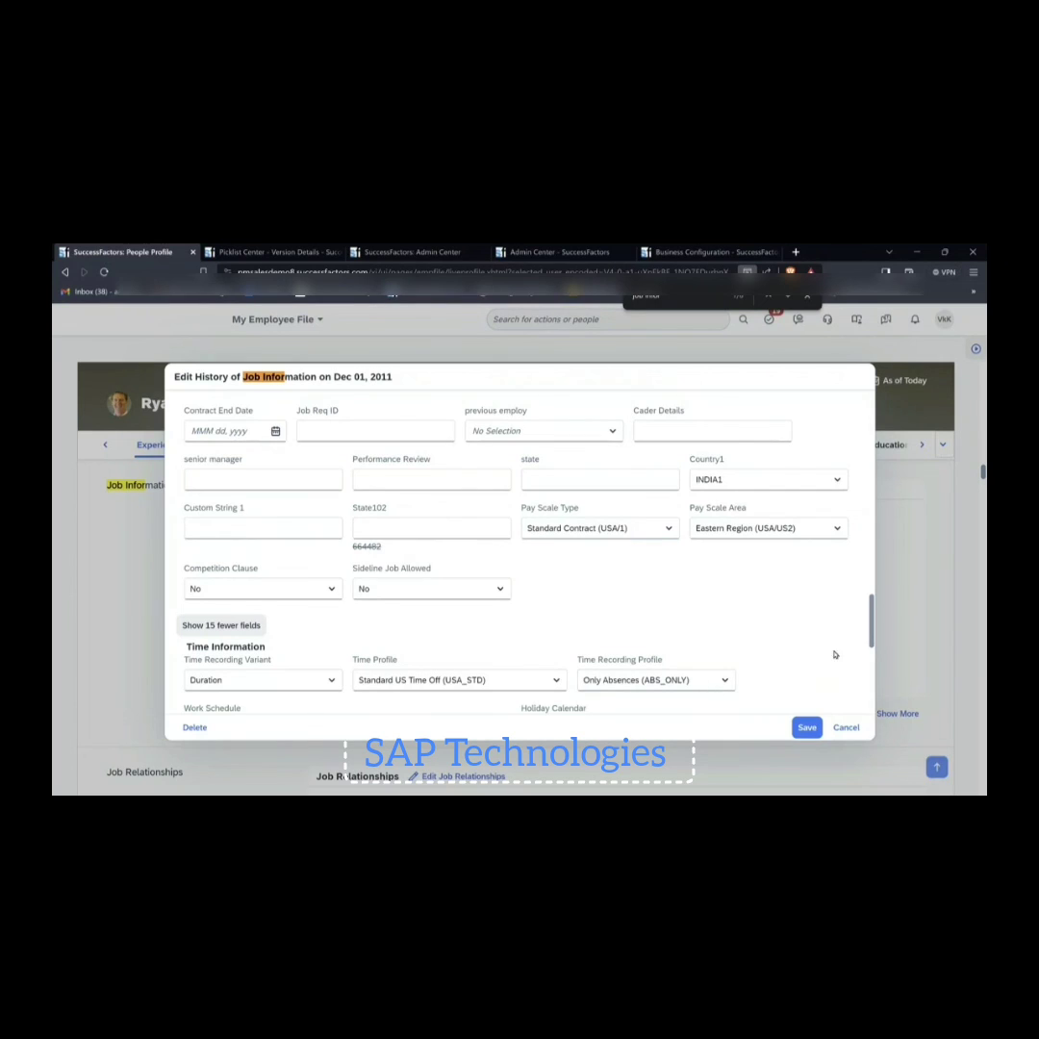
left_click(844, 728)
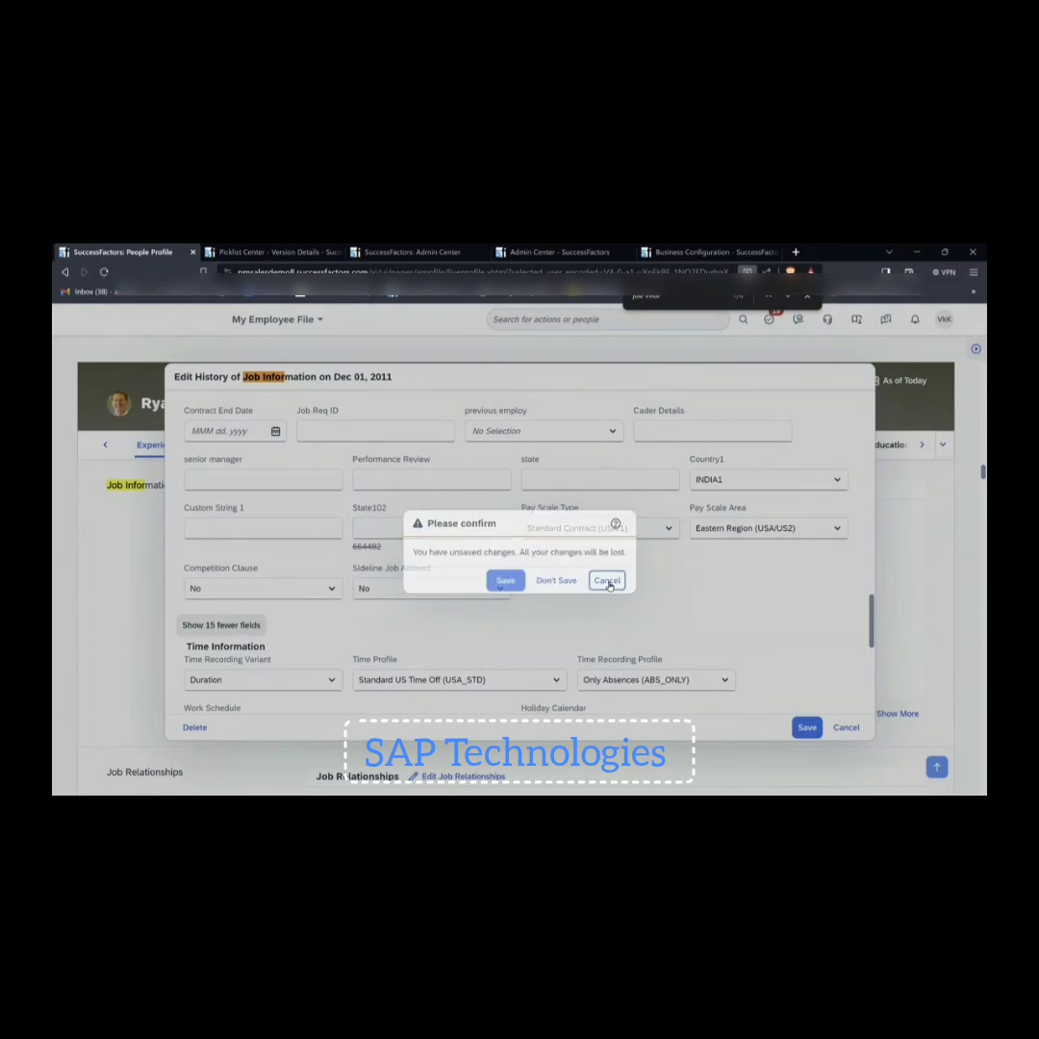
left_click(607, 581)
left_click(845, 727)
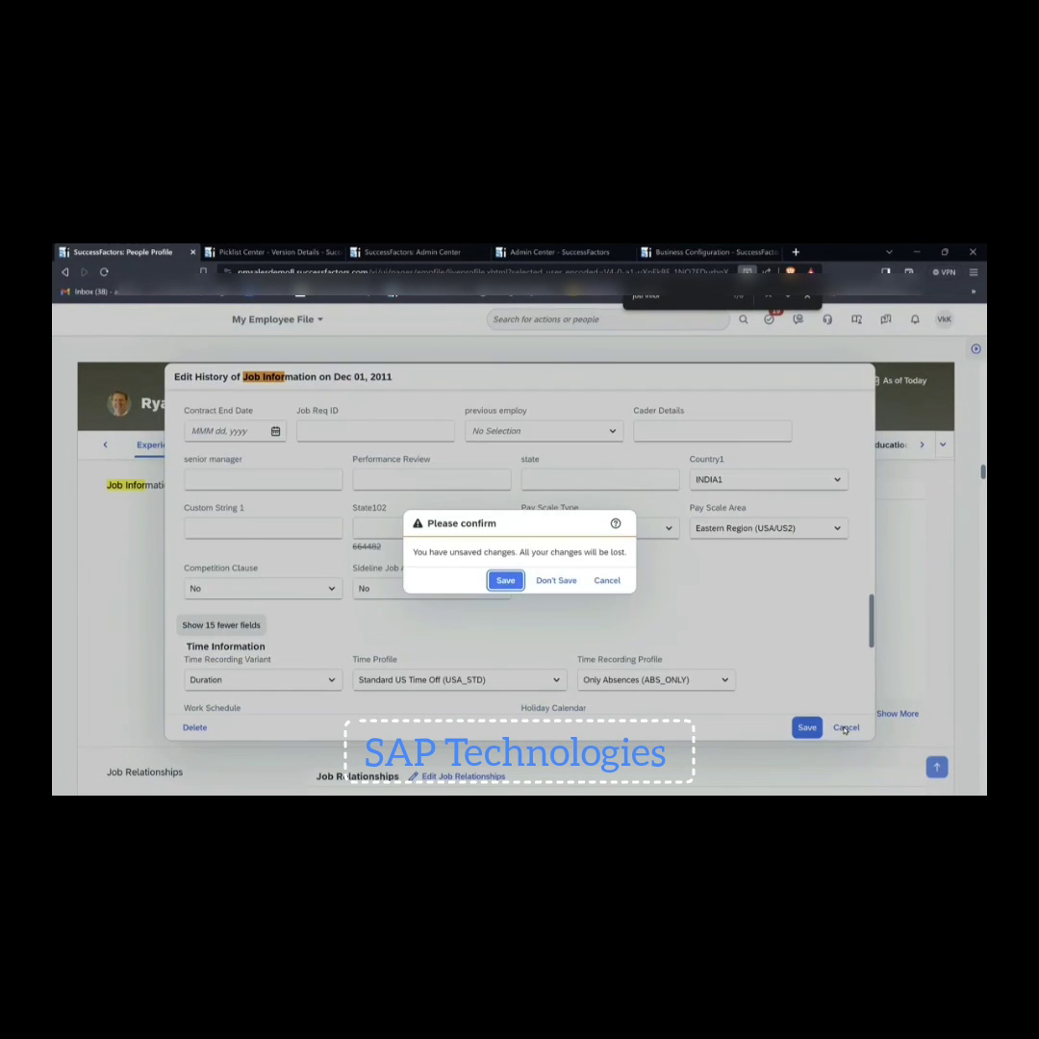
left_click(542, 583)
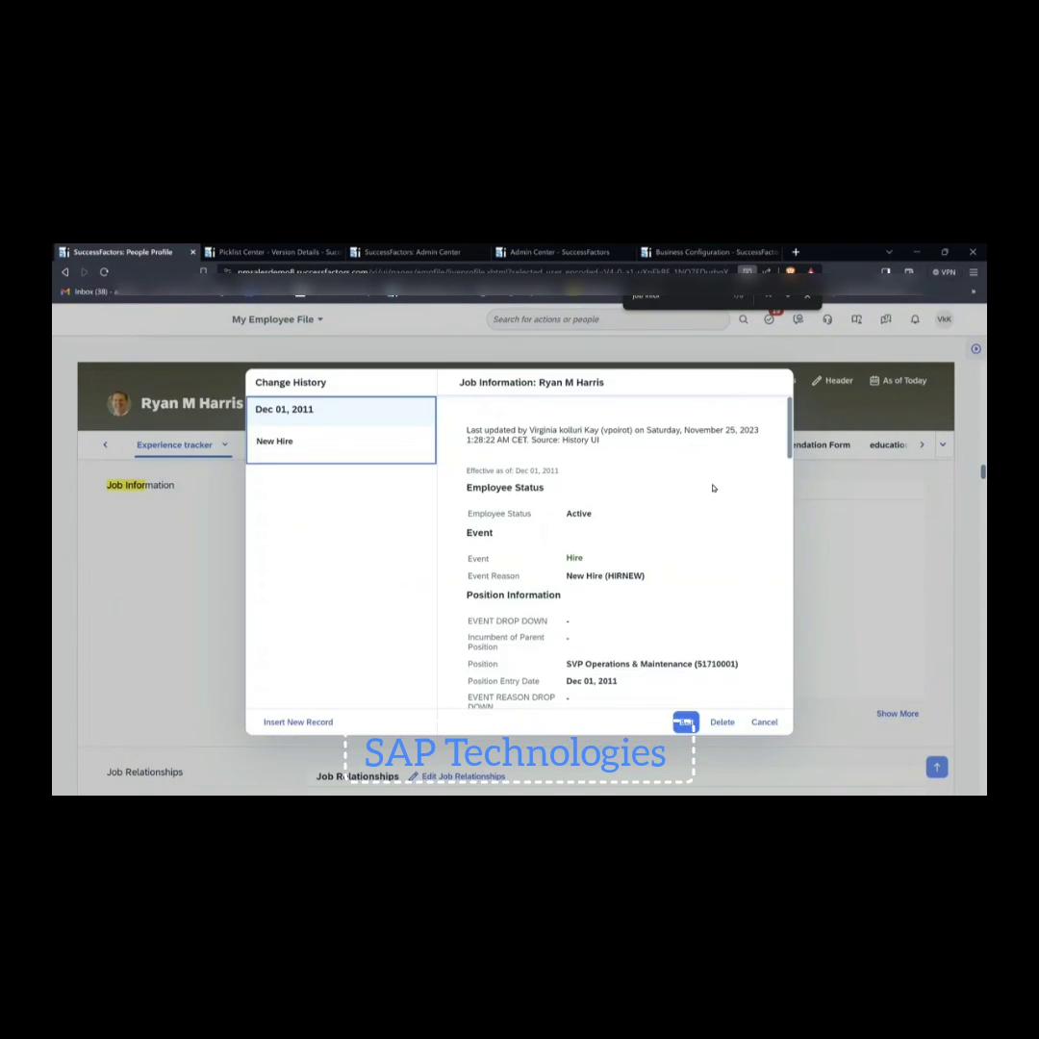
left_click(770, 723)
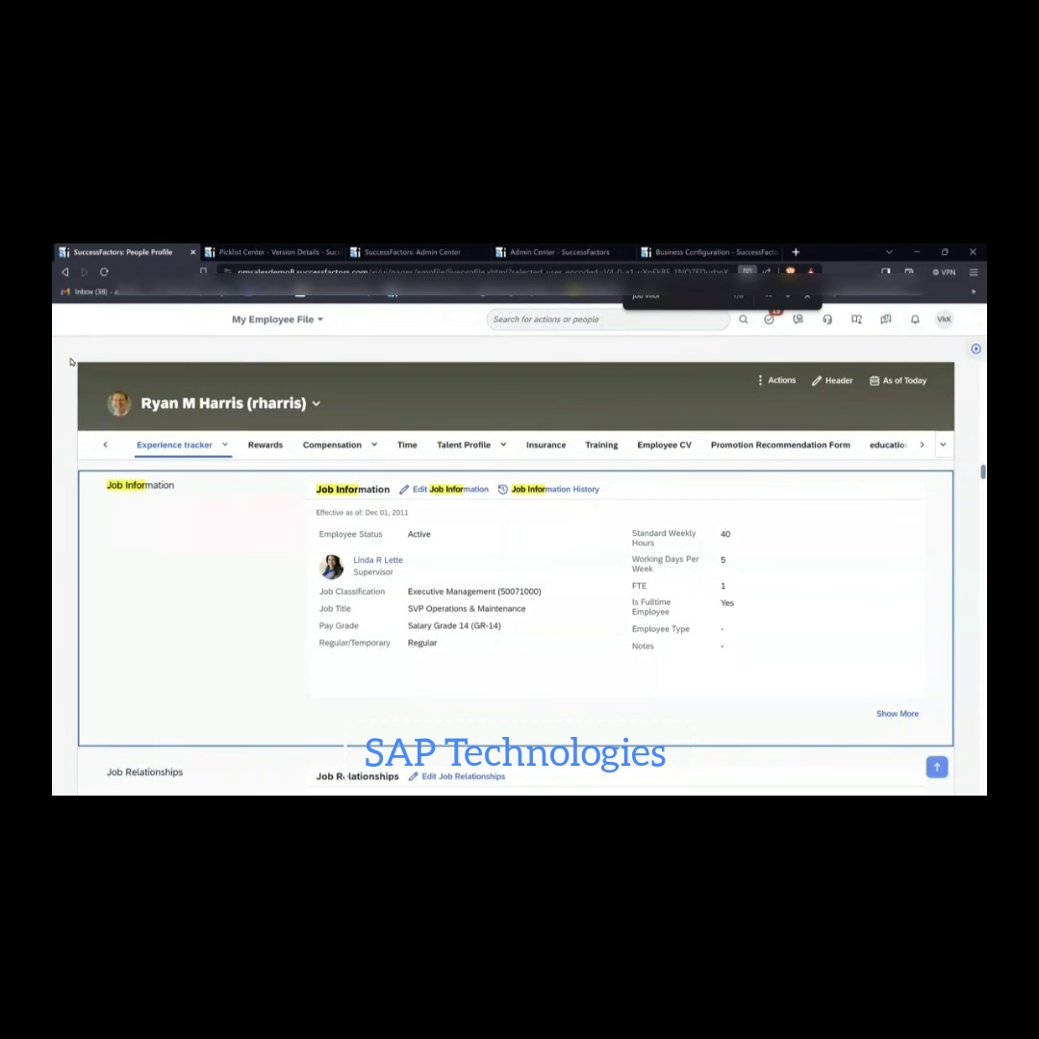
Reload the employee's profile and open the Dec 01, 2011 Job Information history record for editing
left_click(104, 272)
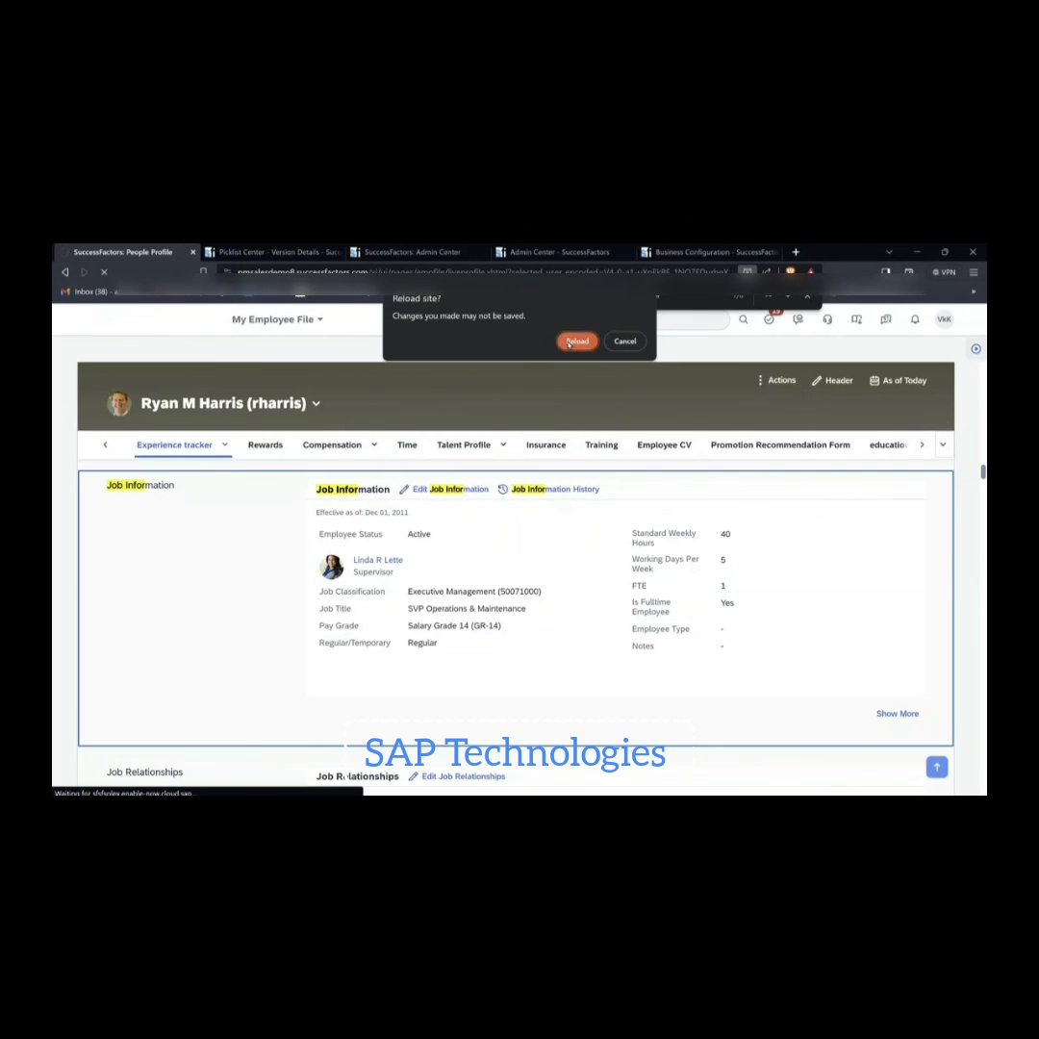
key("Return")
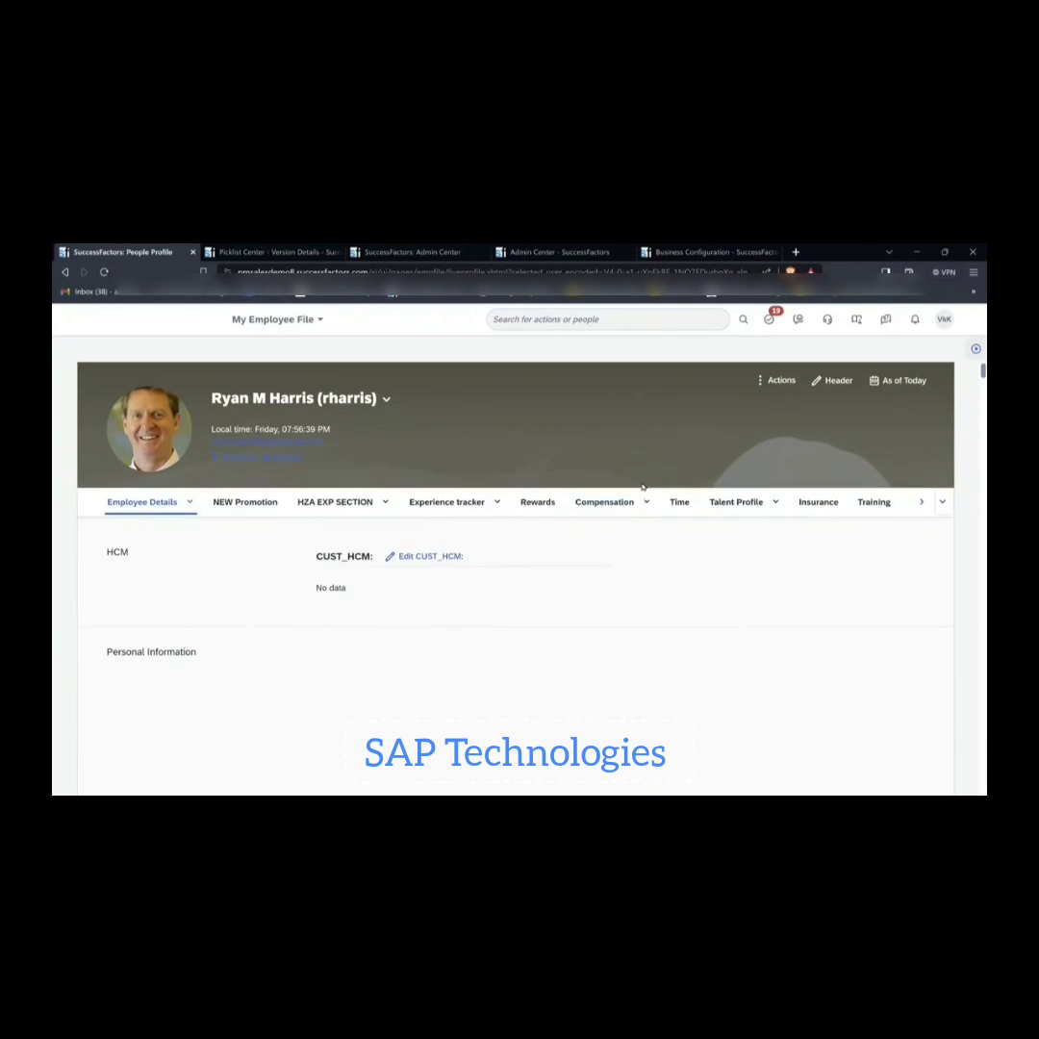
left_click(489, 517)
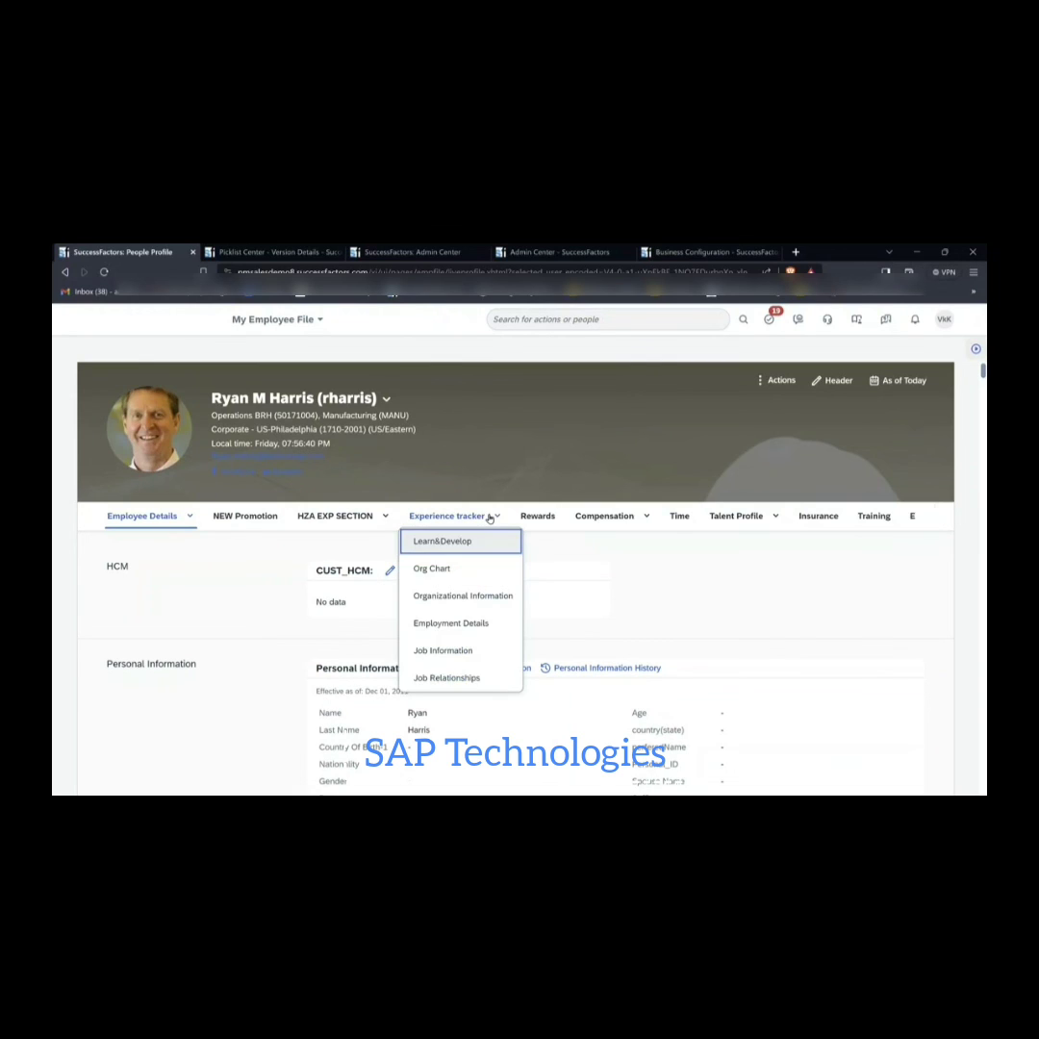
left_click(474, 651)
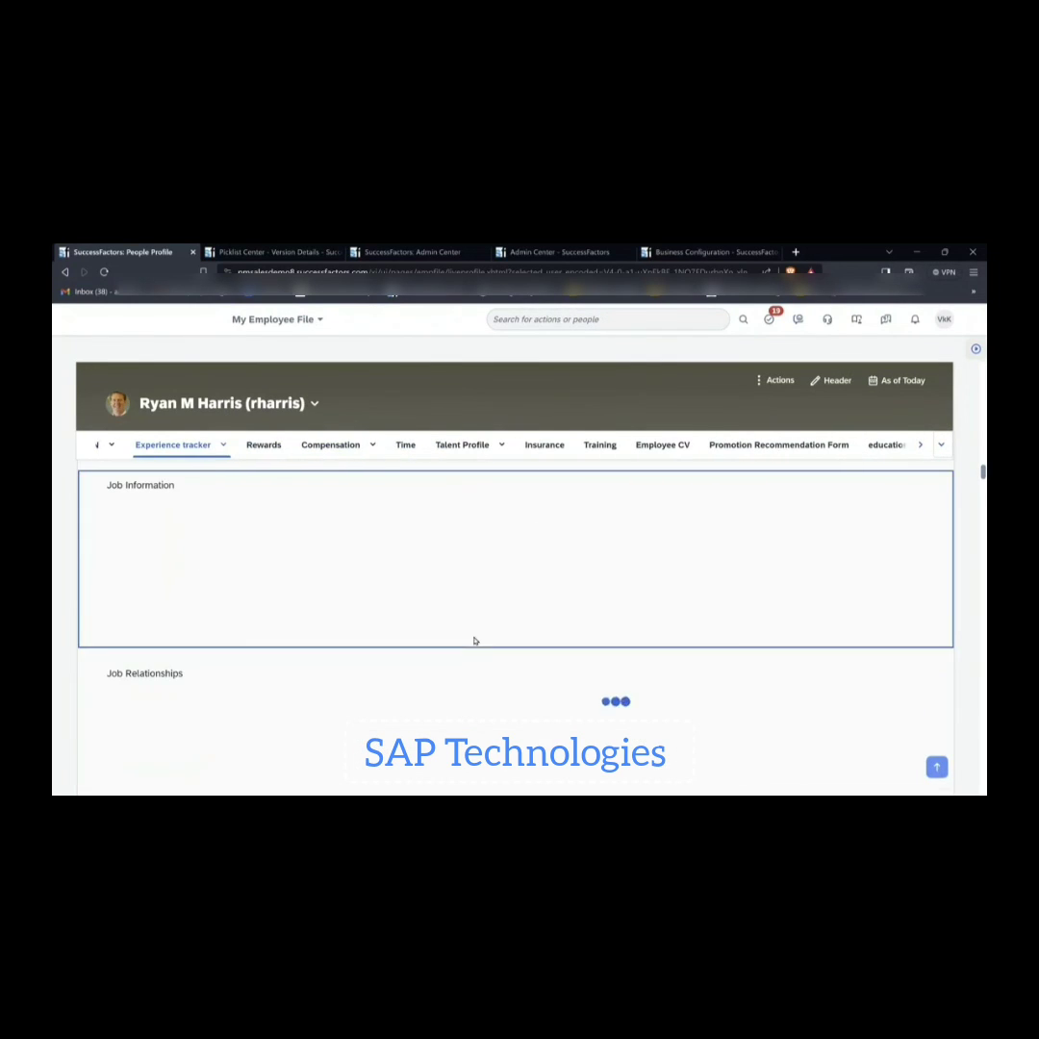
left_click(543, 490)
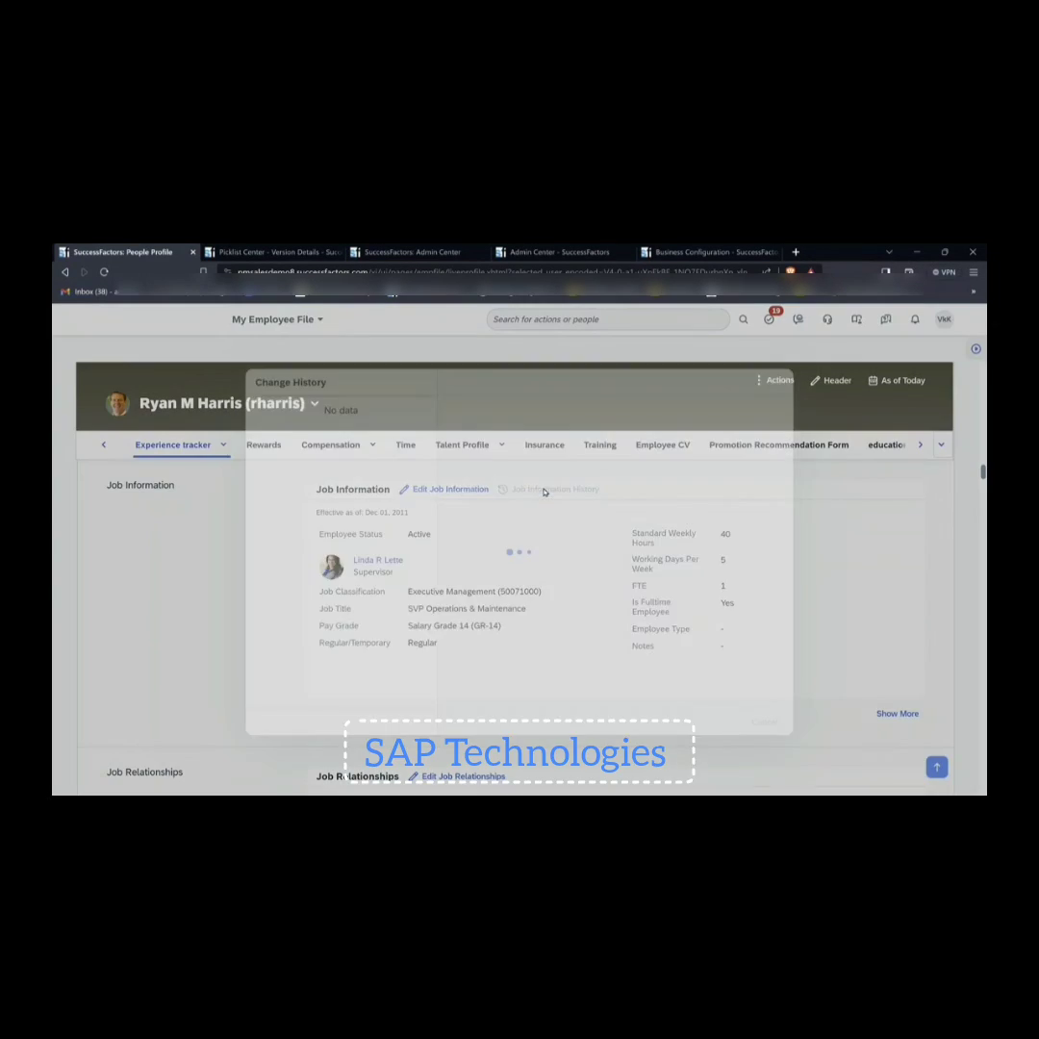
left_click(687, 722)
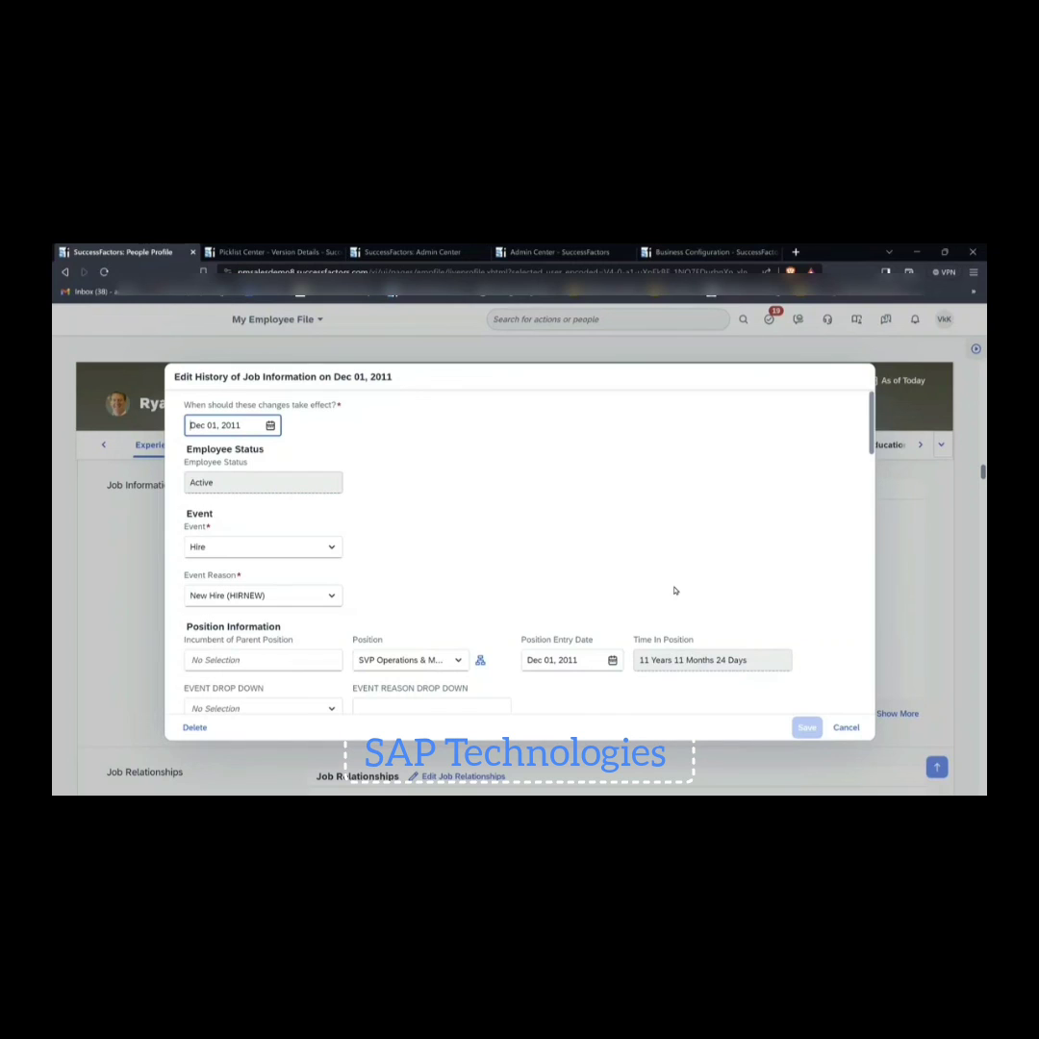
Find "job info" in the record and reveal the 15 additional fields of the Job Information section, down to State102
key("ctrl+f")
type("job info")
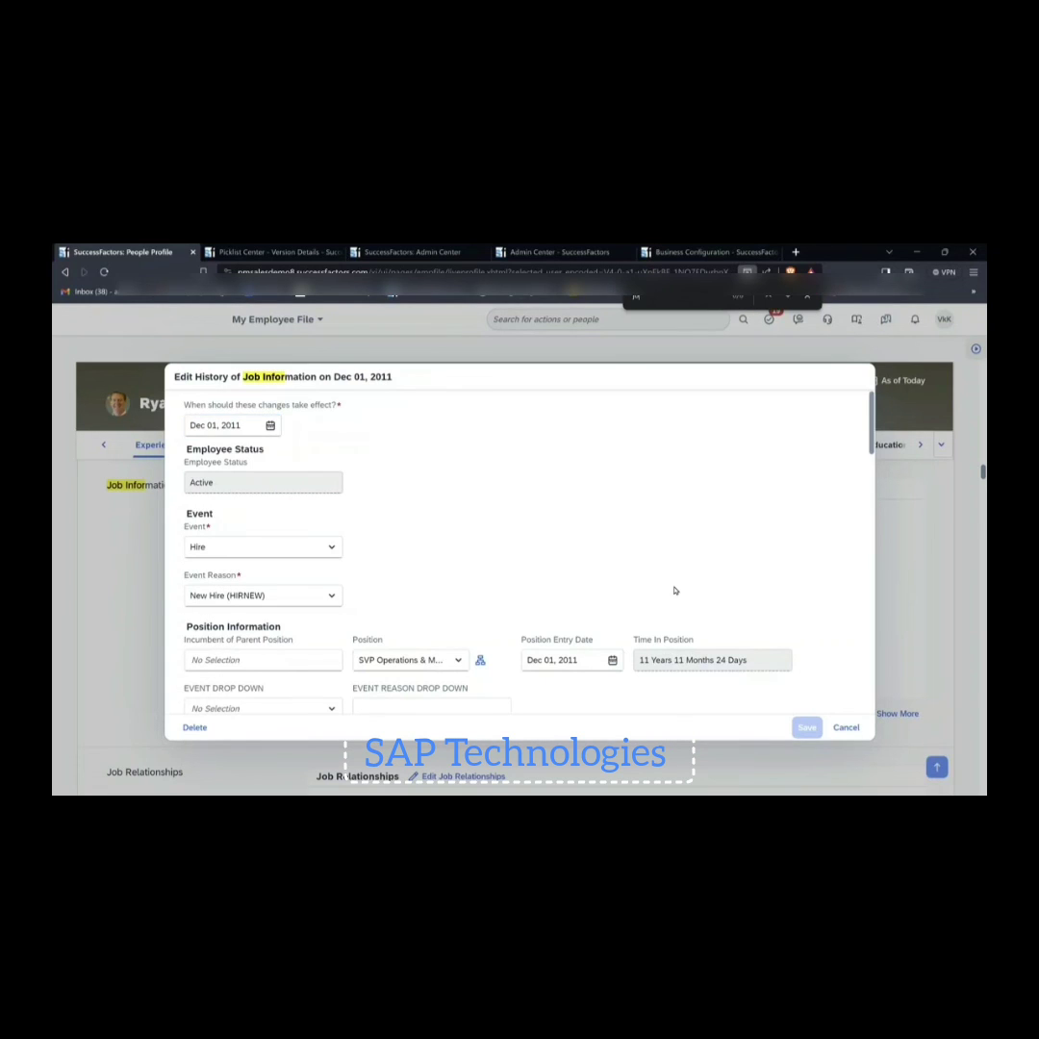
key("Return")
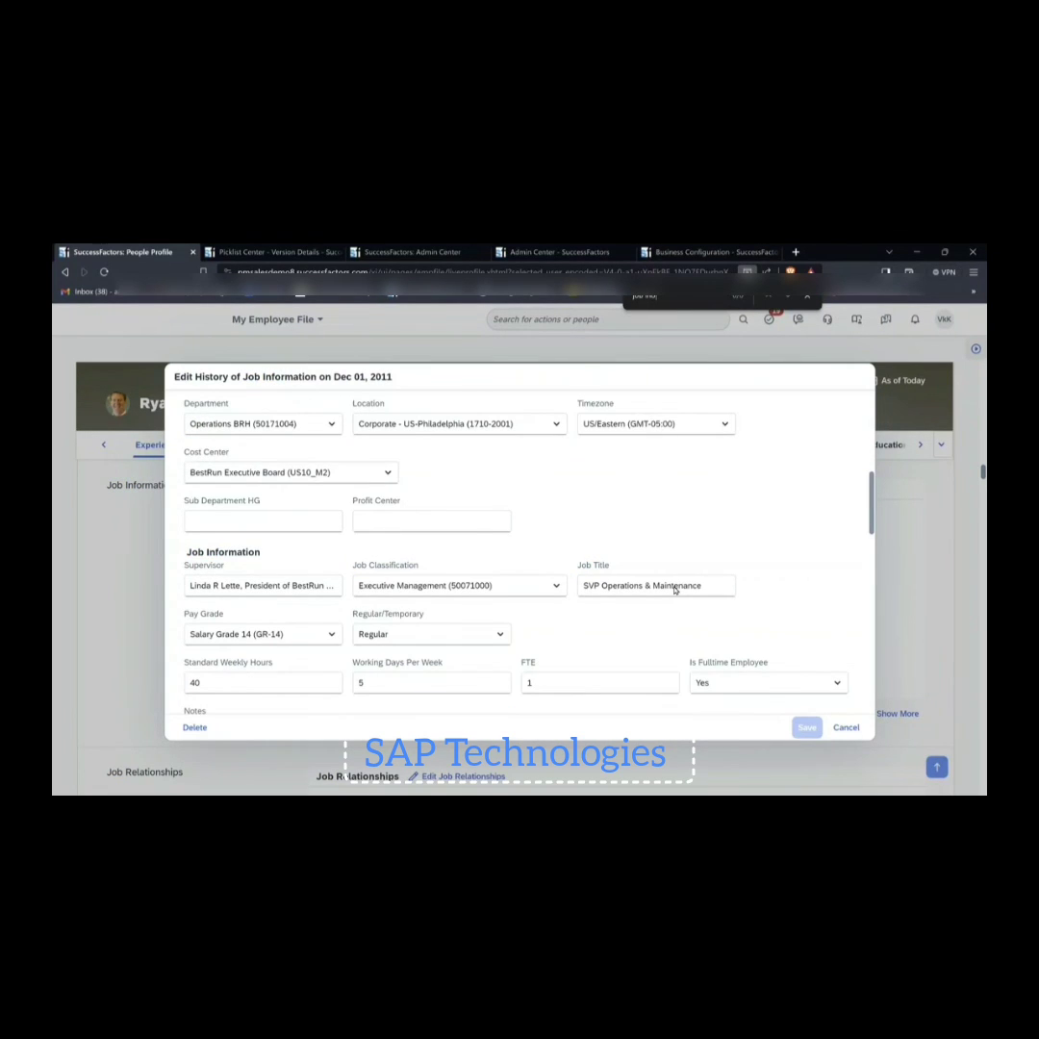
key("Tab")
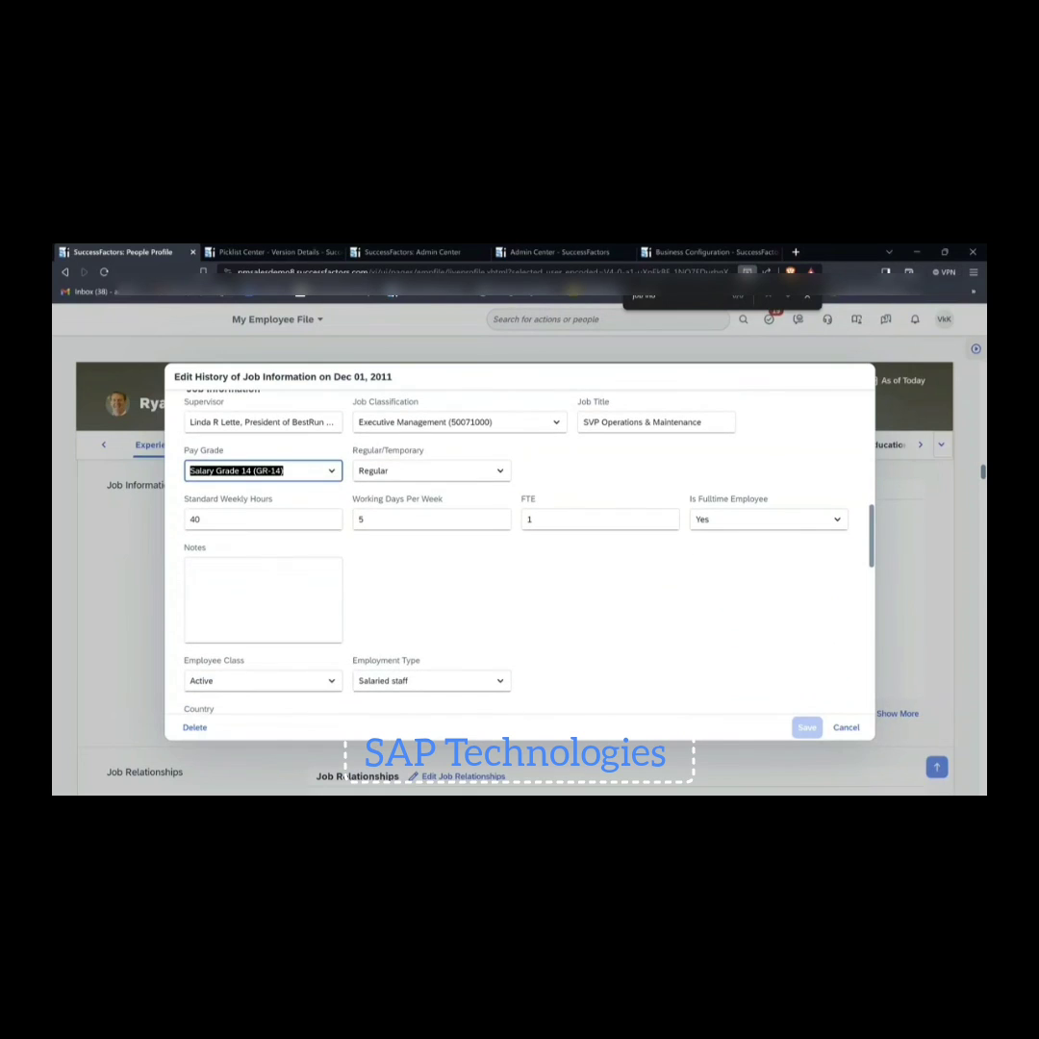
scroll(520, 553, "down", 4)
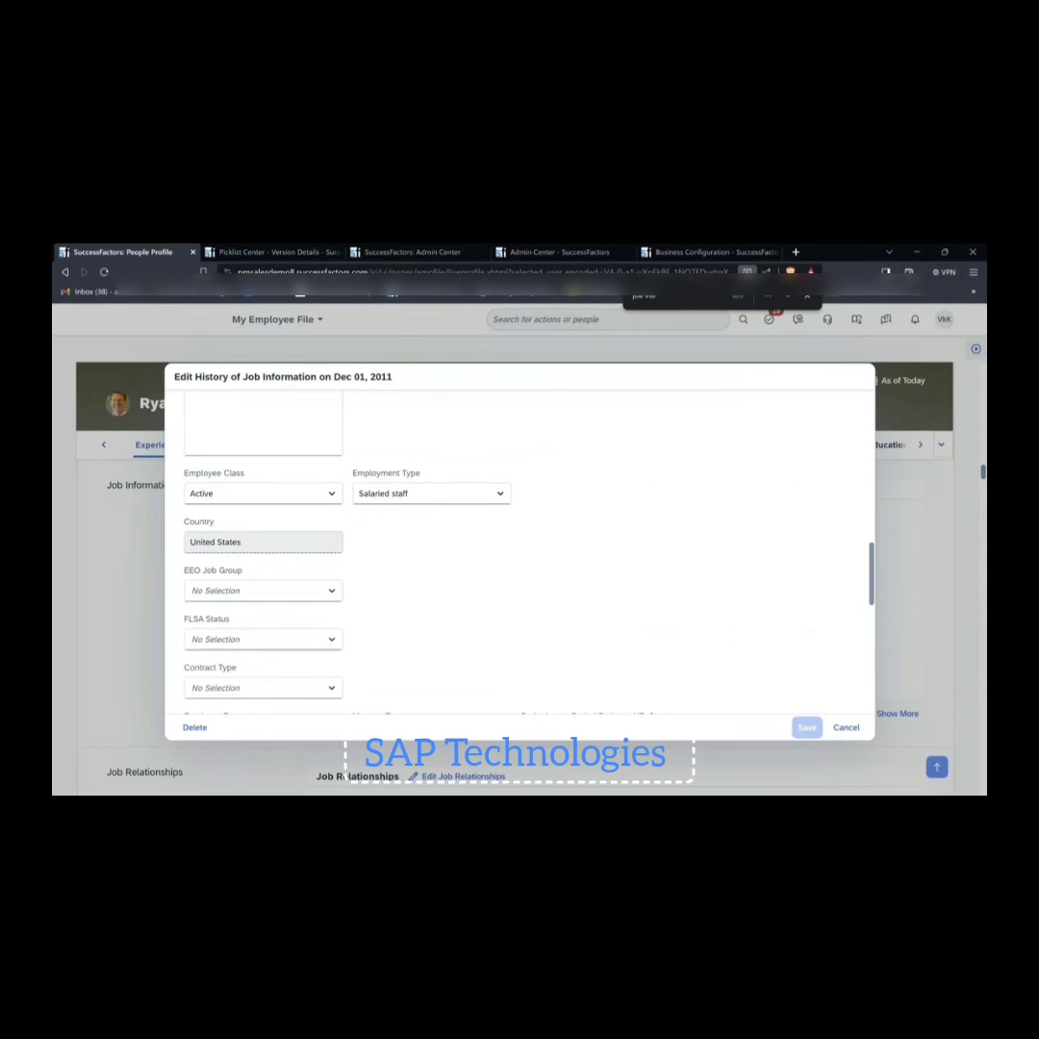
scroll(519, 553, "down", 3)
left_click(237, 579)
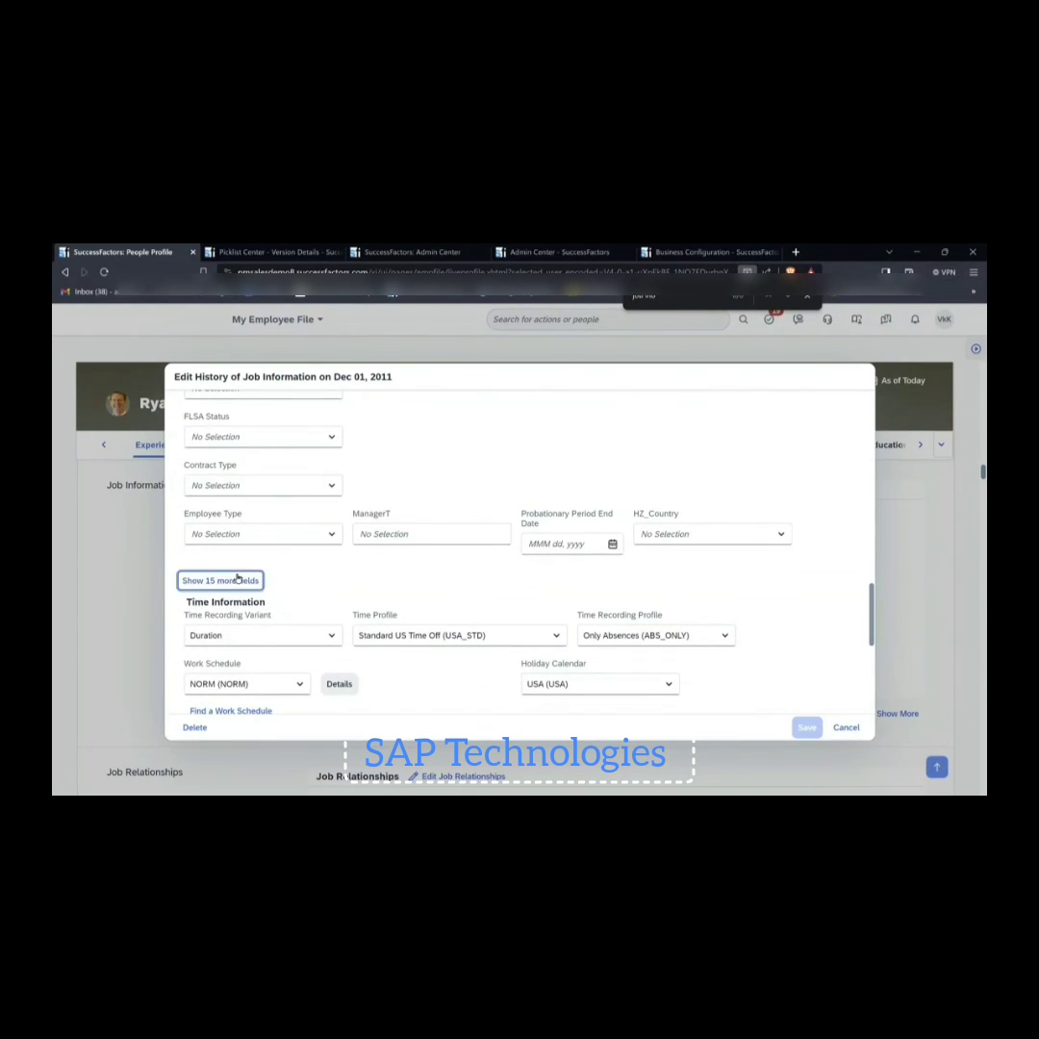
scroll(777, 531, "down", 2)
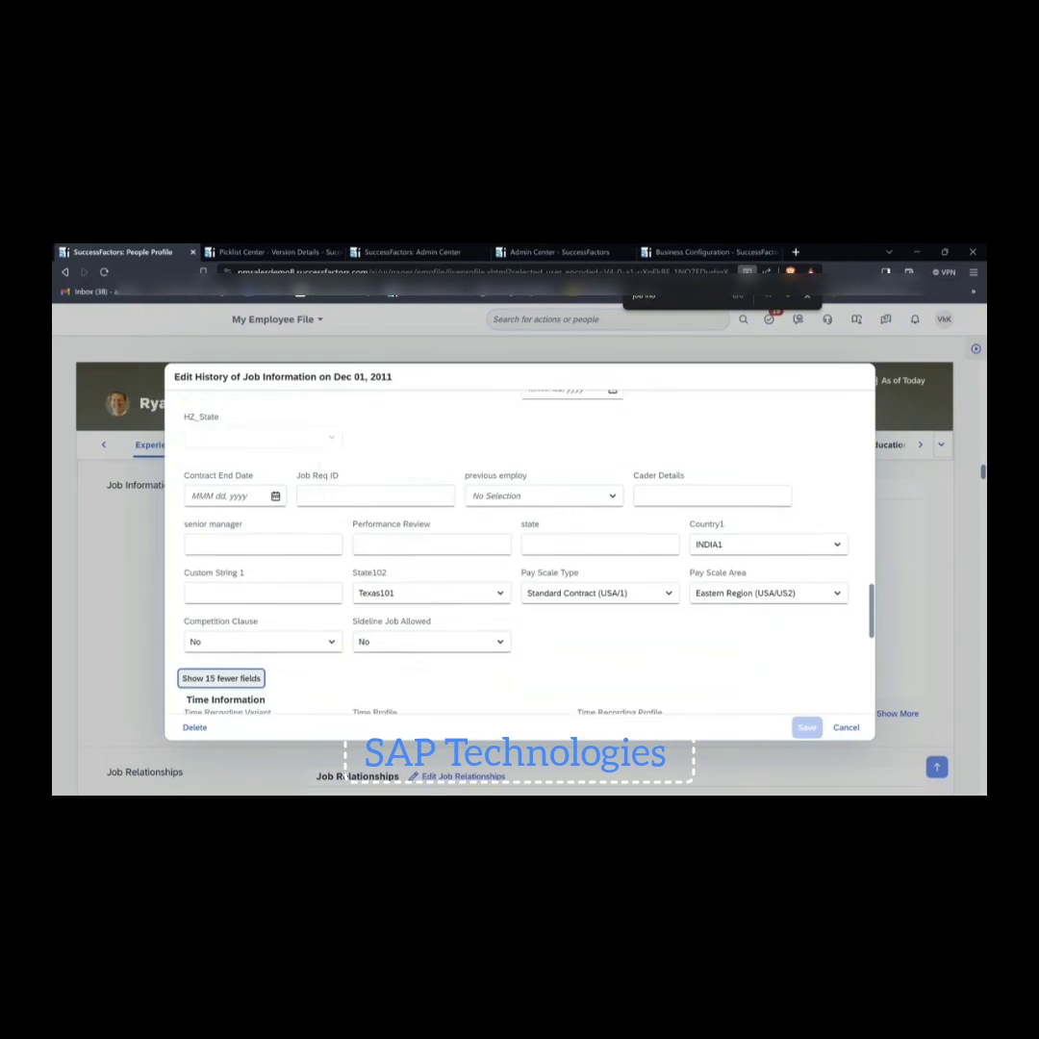
scroll(520, 553, "down", 1)
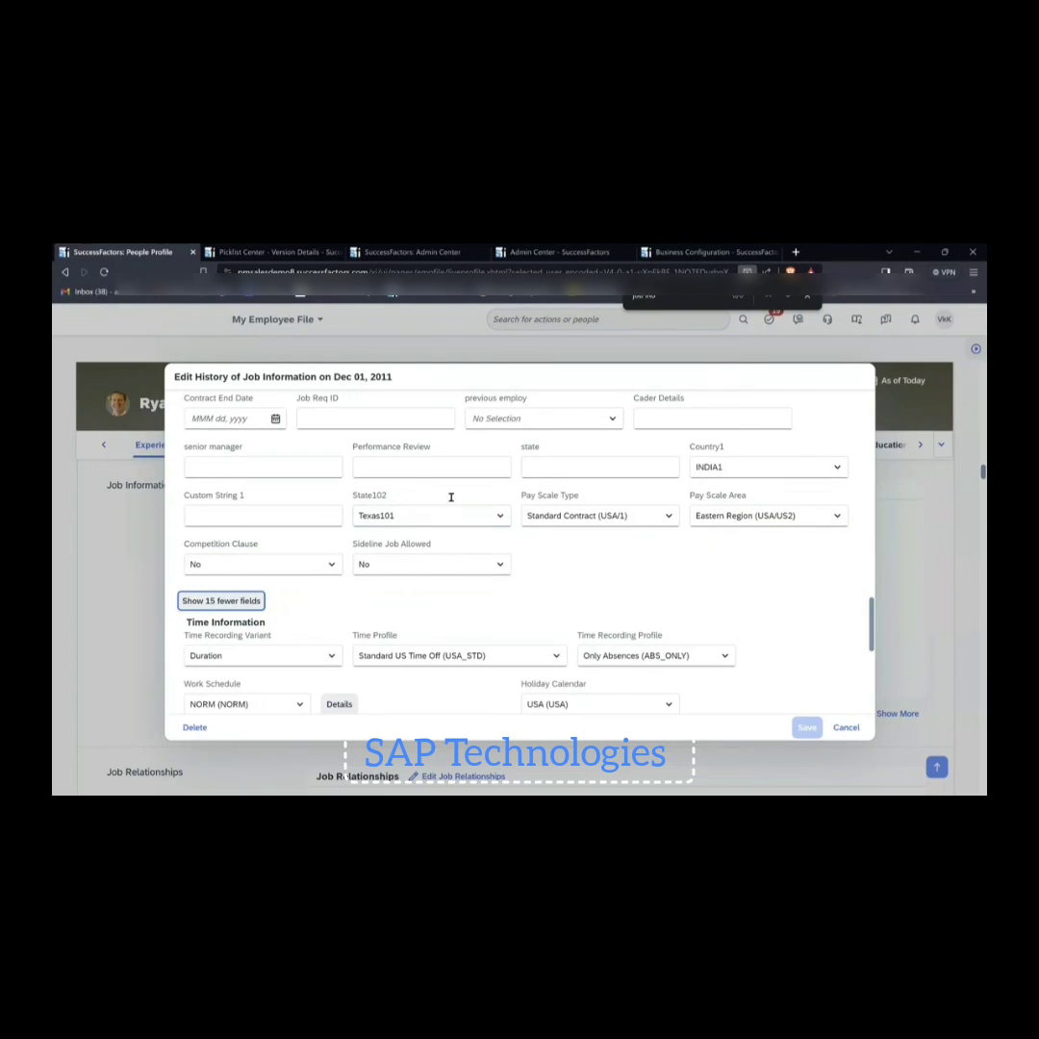
Check the State102 options, then with INDIA1 selected for Country1 set State102 to Maharashtra102
left_click(499, 518)
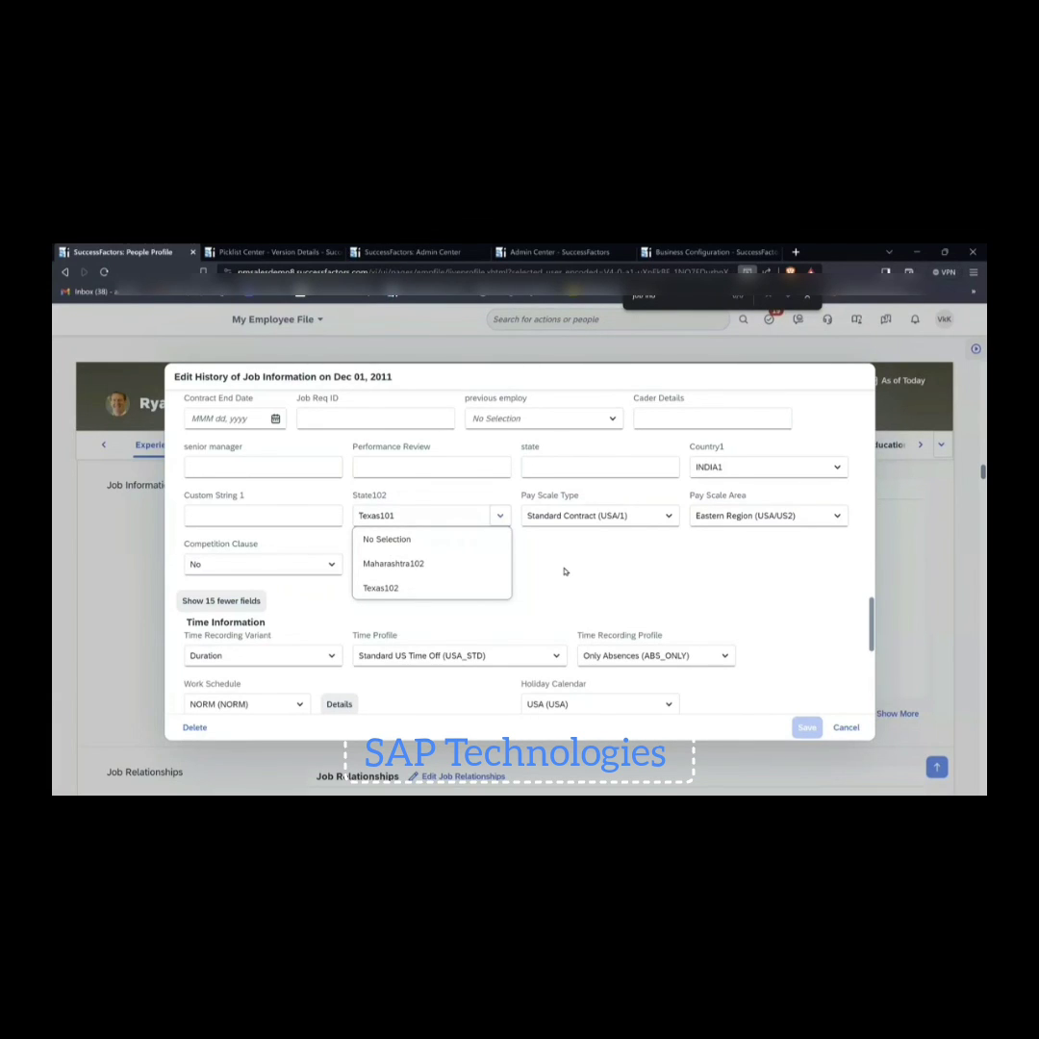
key("Escape")
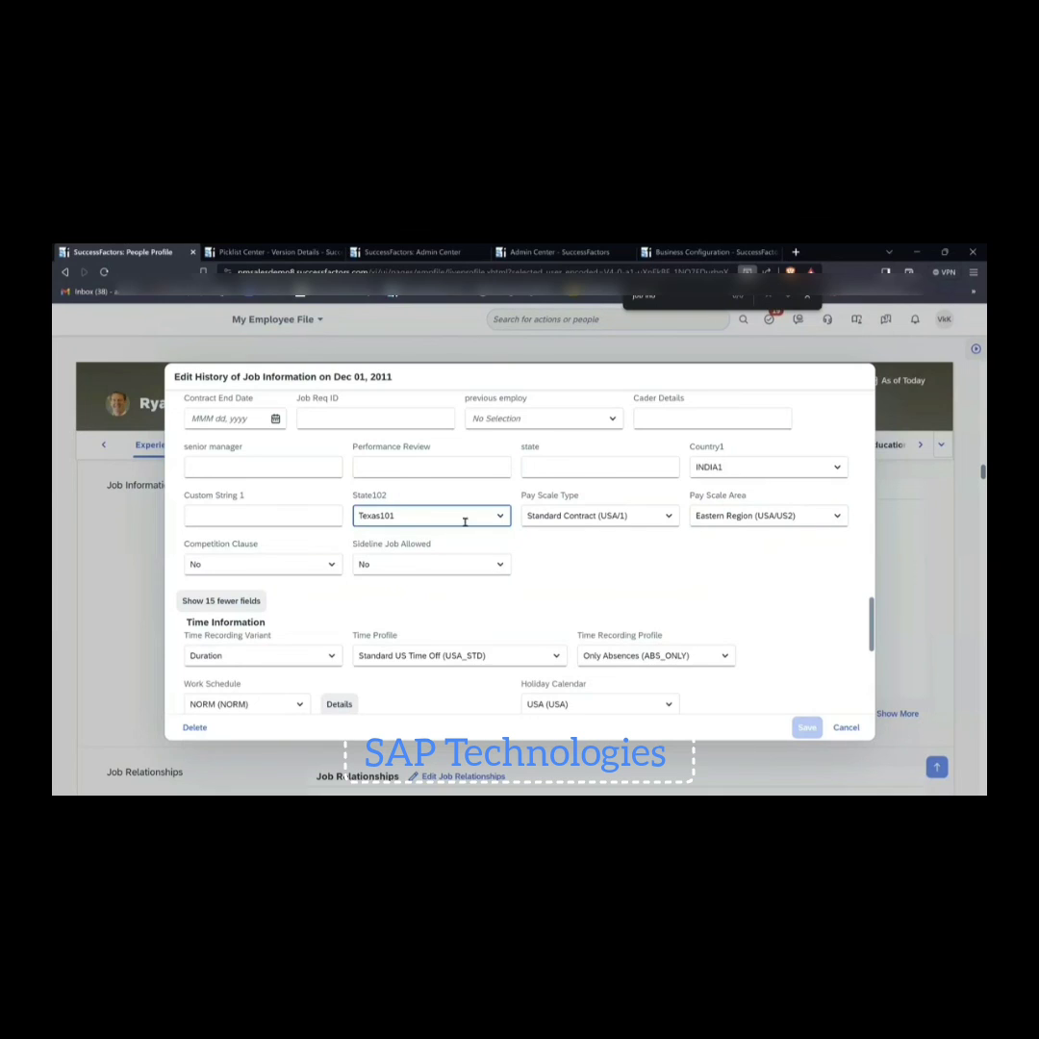
left_click(498, 517)
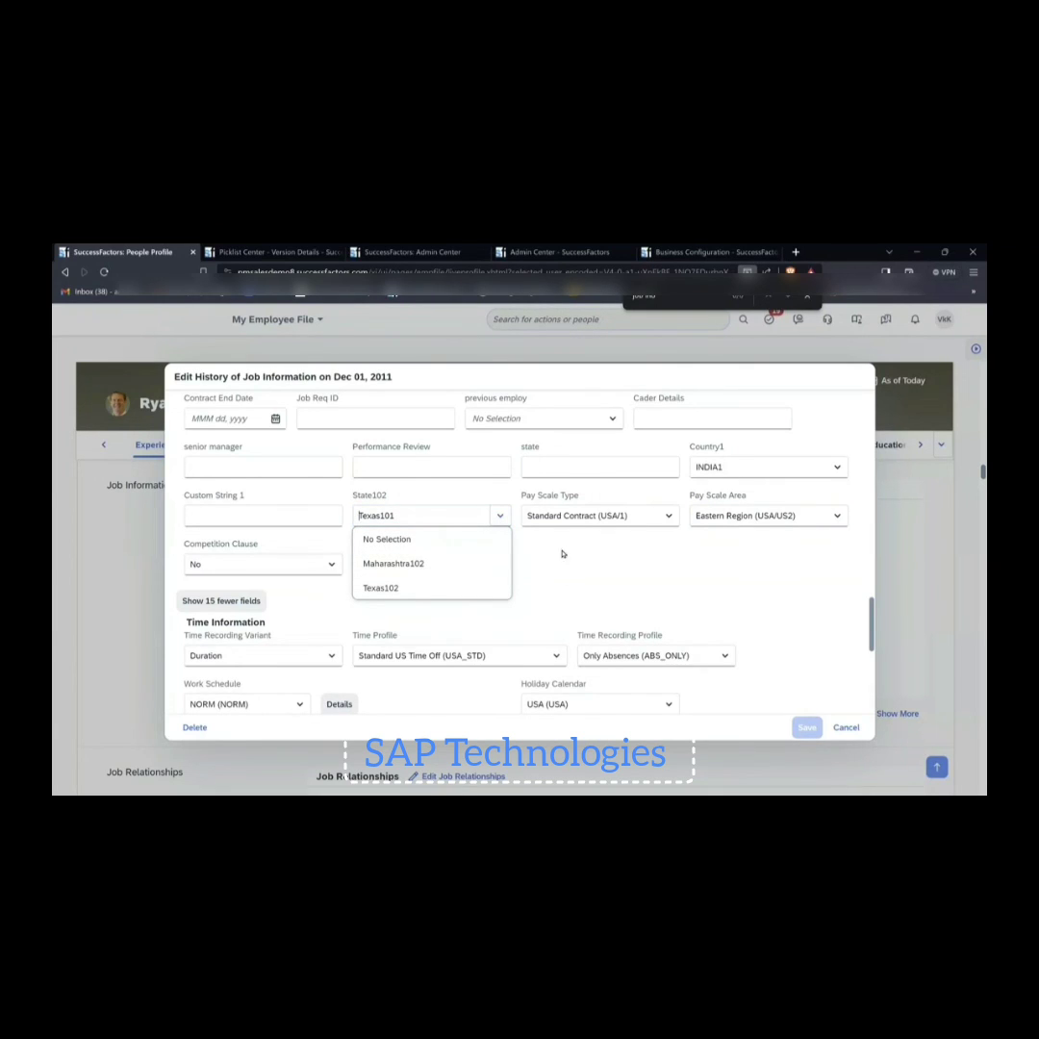
left_click(837, 469)
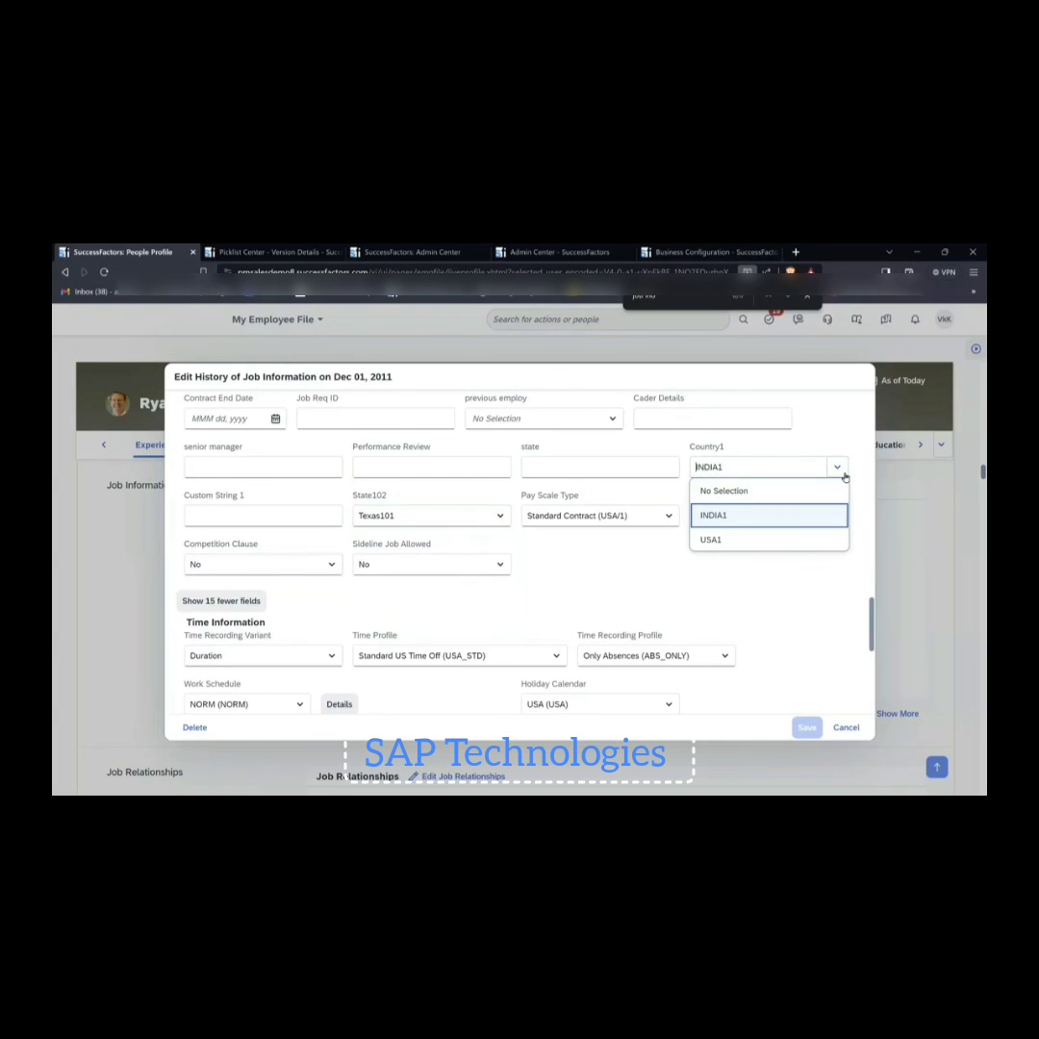
left_click(784, 510)
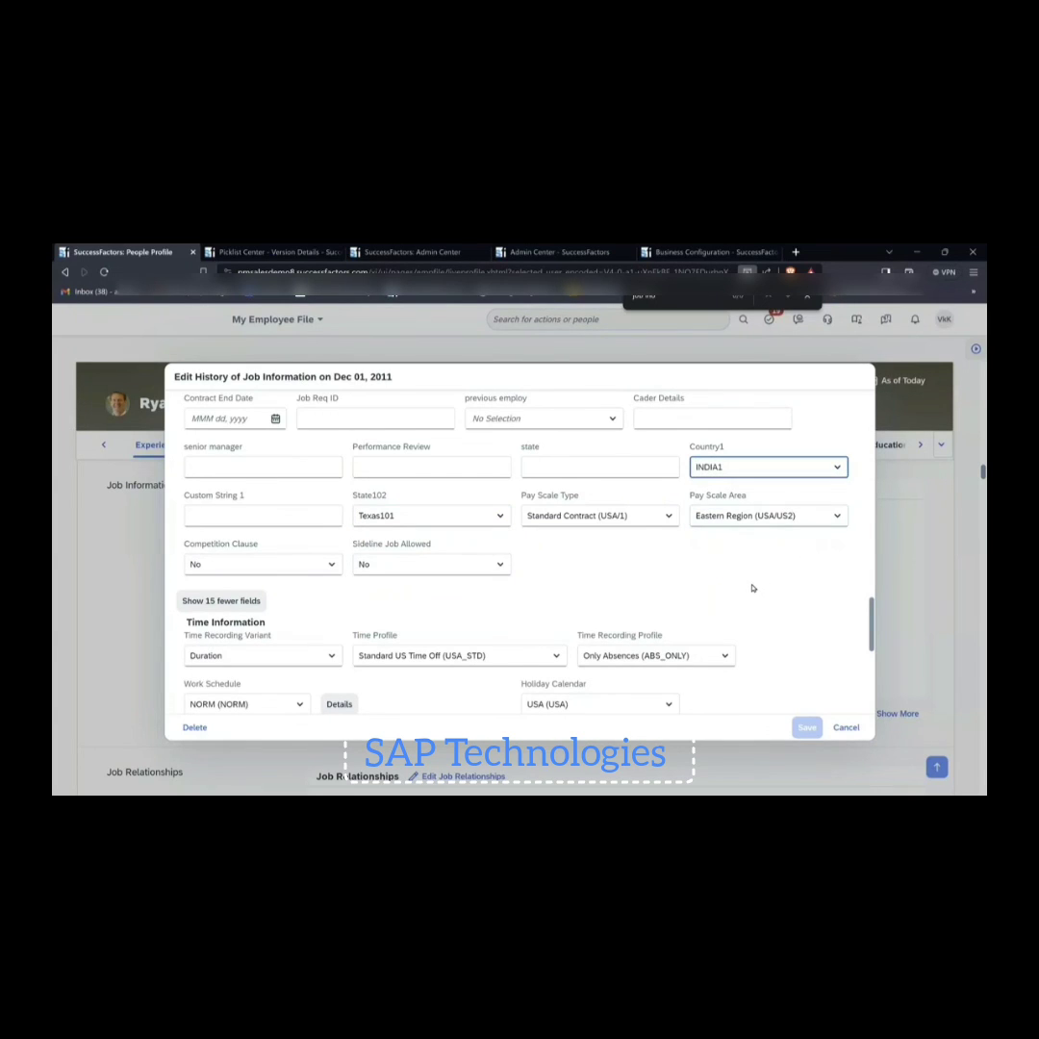
left_click(500, 518)
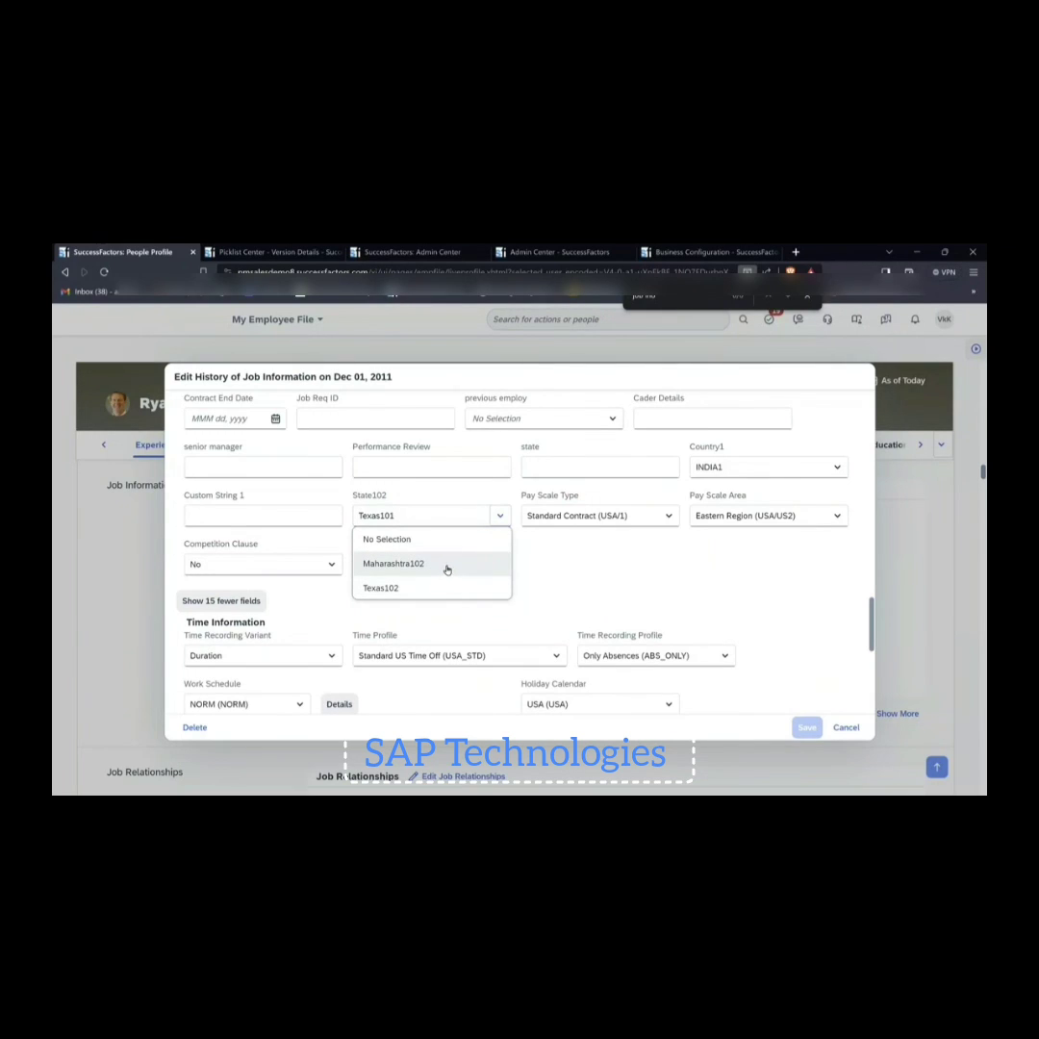
left_click(446, 565)
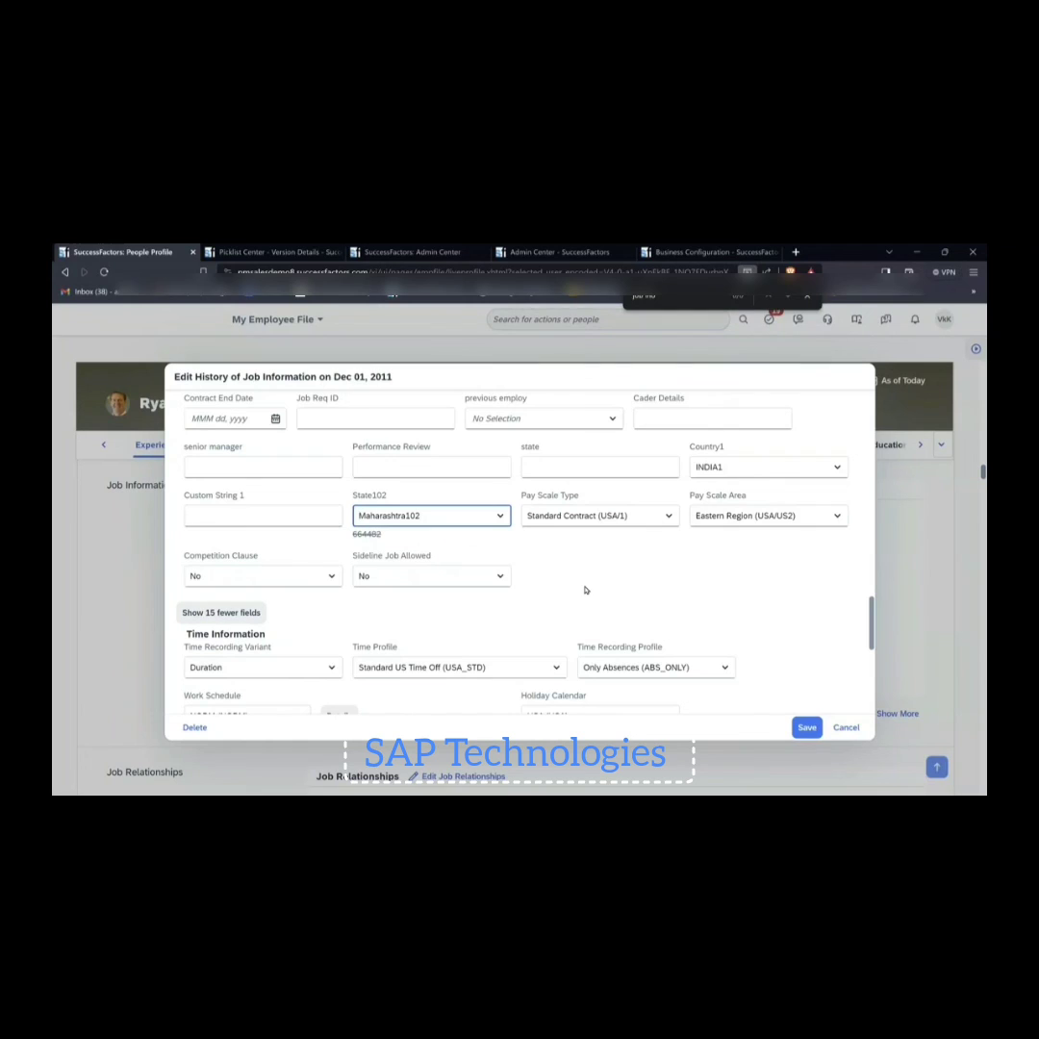
left_click(690, 563)
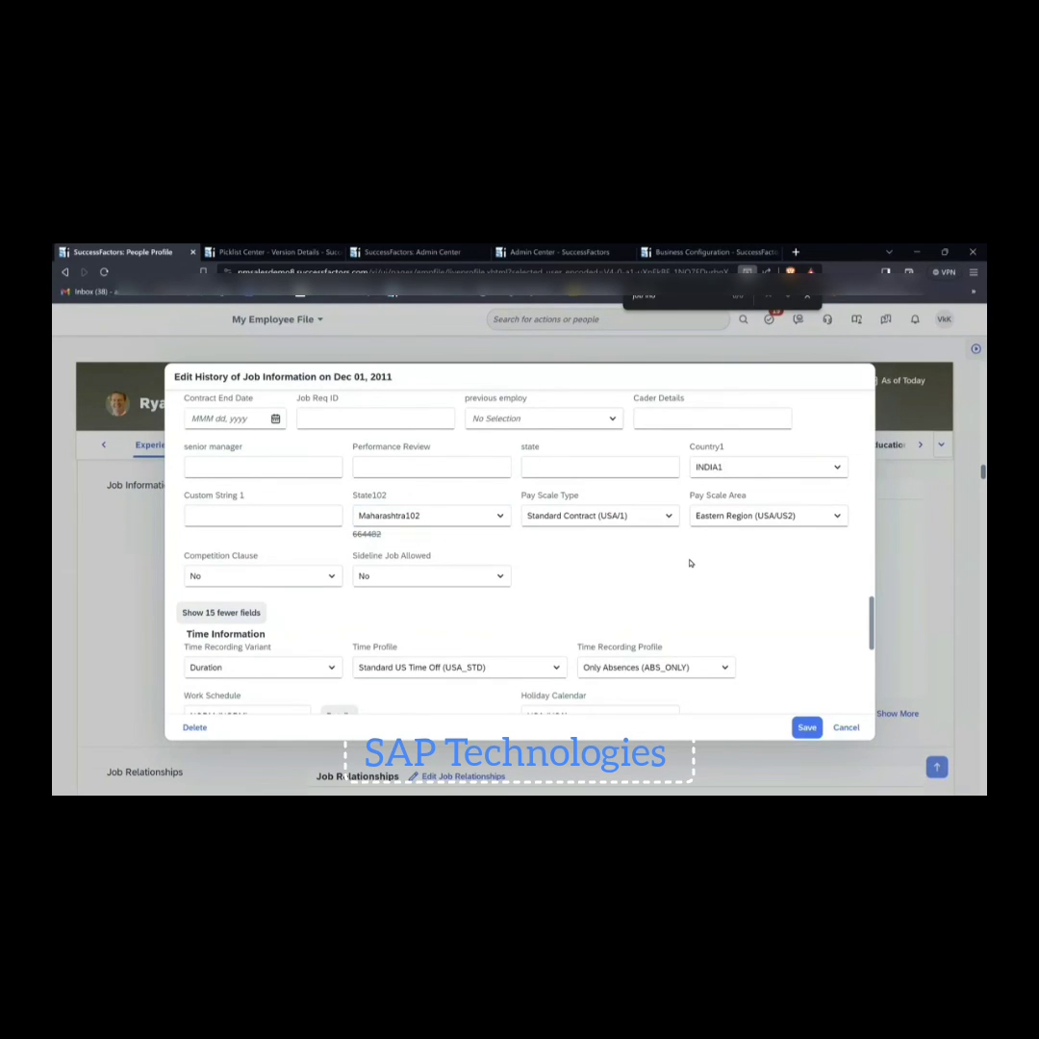